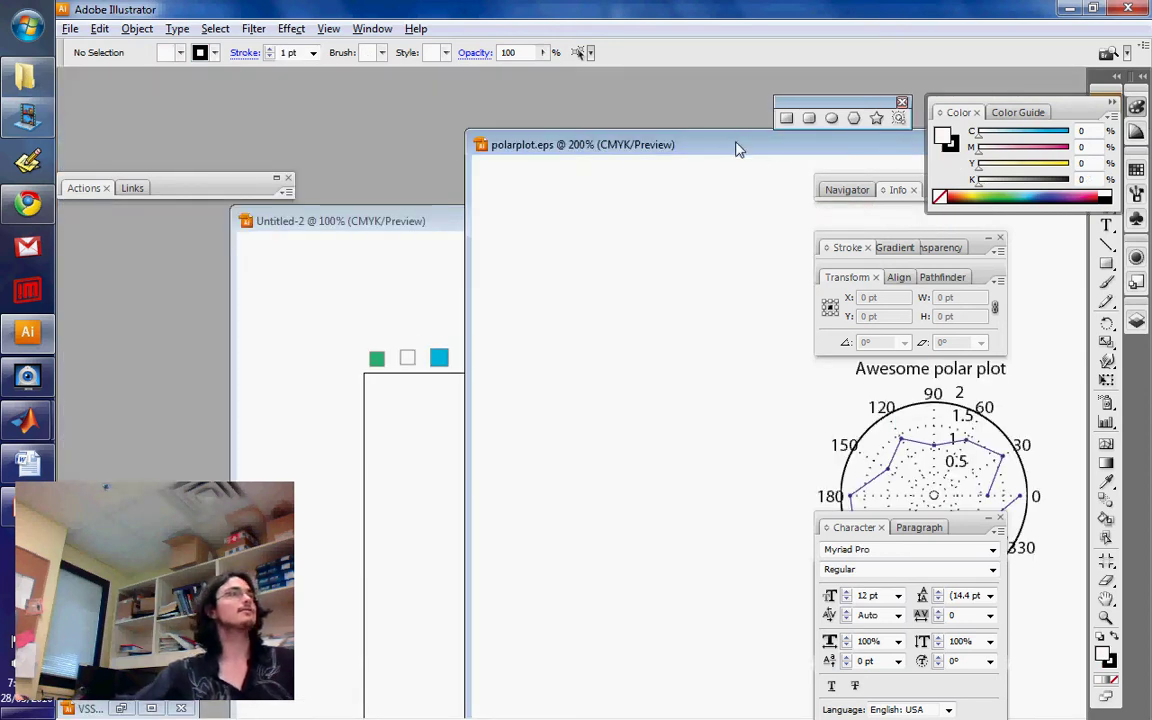
# - Maximize the polarplot.eps document window and display the plot at 100%
pyautogui.moveTo(735, 148); pyautogui.dragTo(466, 147)
pyautogui.doubleClick(466, 147)
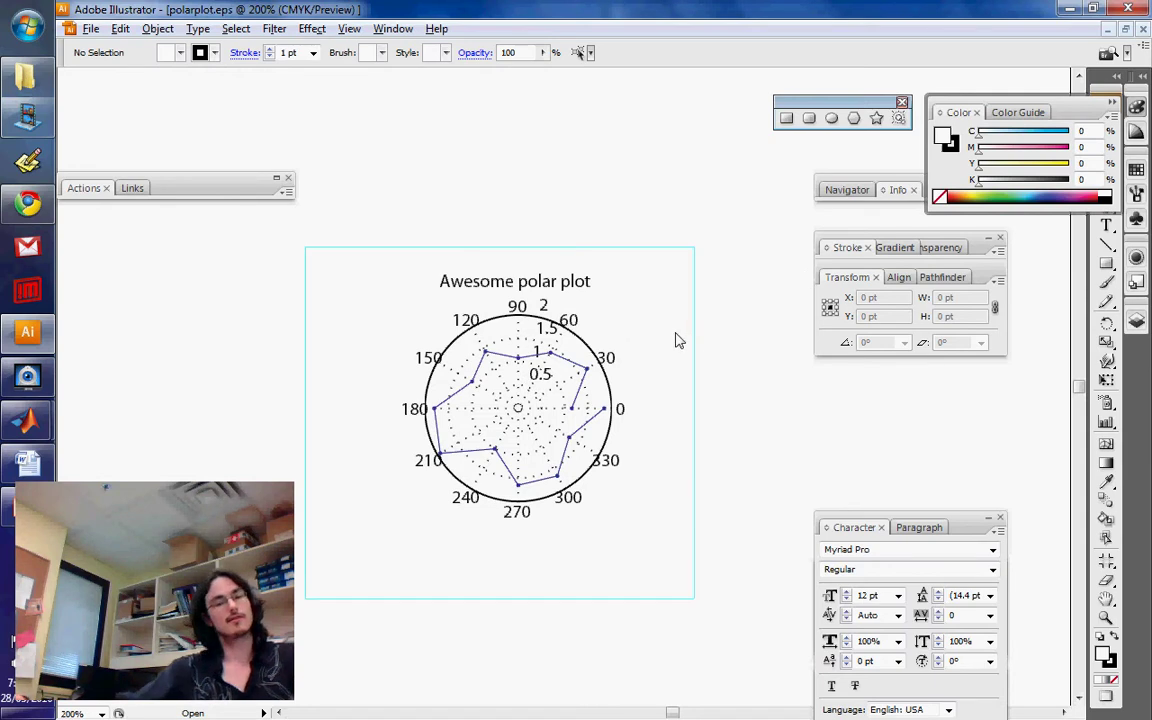
pyautogui.press('z')
pyautogui.keyDown('alt'); pyautogui.click(650, 416); pyautogui.keyUp('alt')
pyautogui.keyDown('alt'); pyautogui.click(650, 422); pyautogui.keyUp('alt')
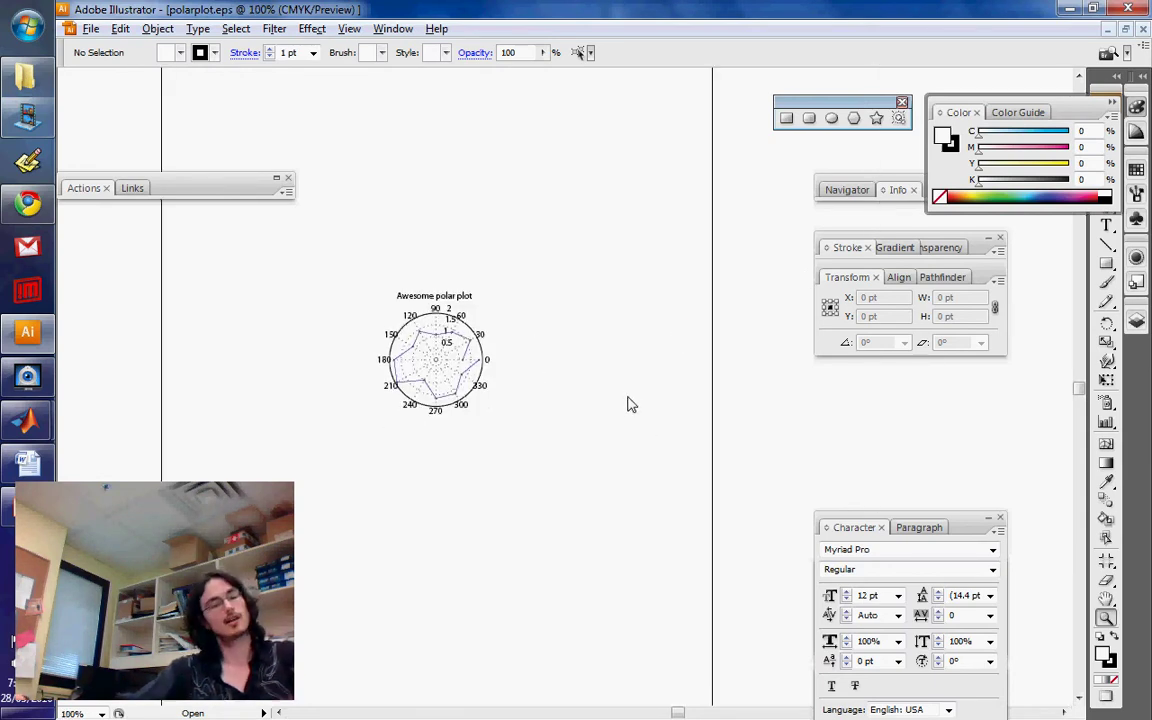
pyautogui.moveTo(628, 396); pyautogui.dragTo(633, 432)
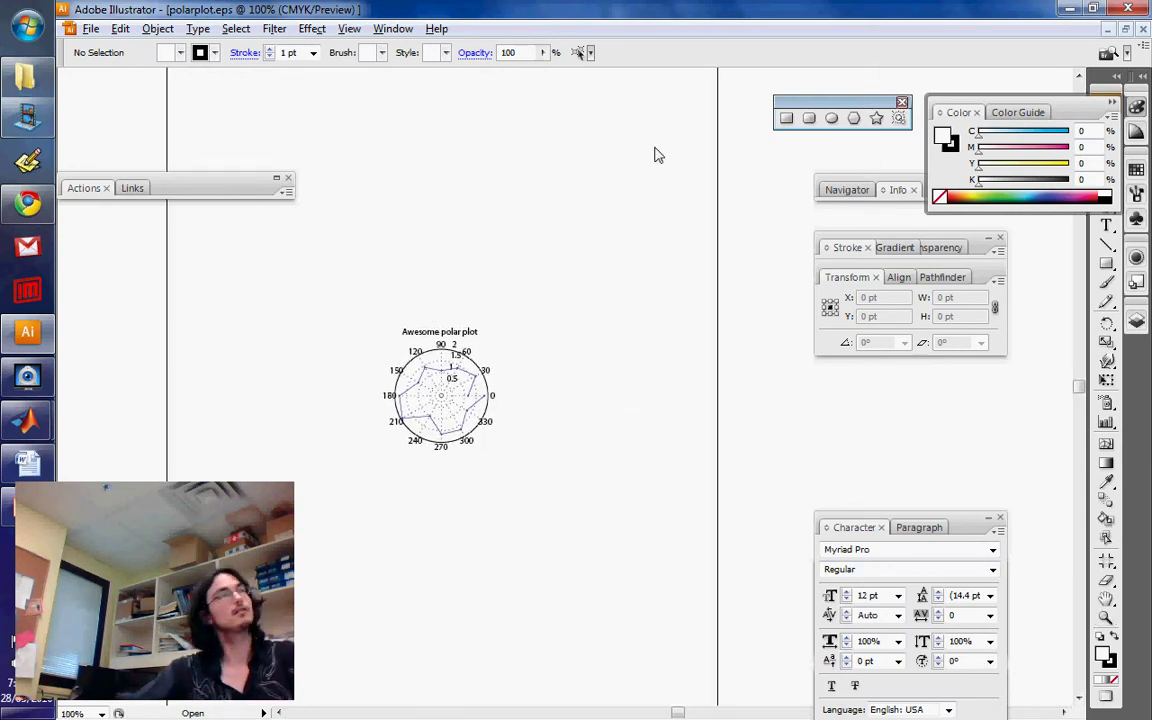
# - Switch to the Untitled-2 document and change the grey square's stroke colour to dark blue
pyautogui.click(391, 28)
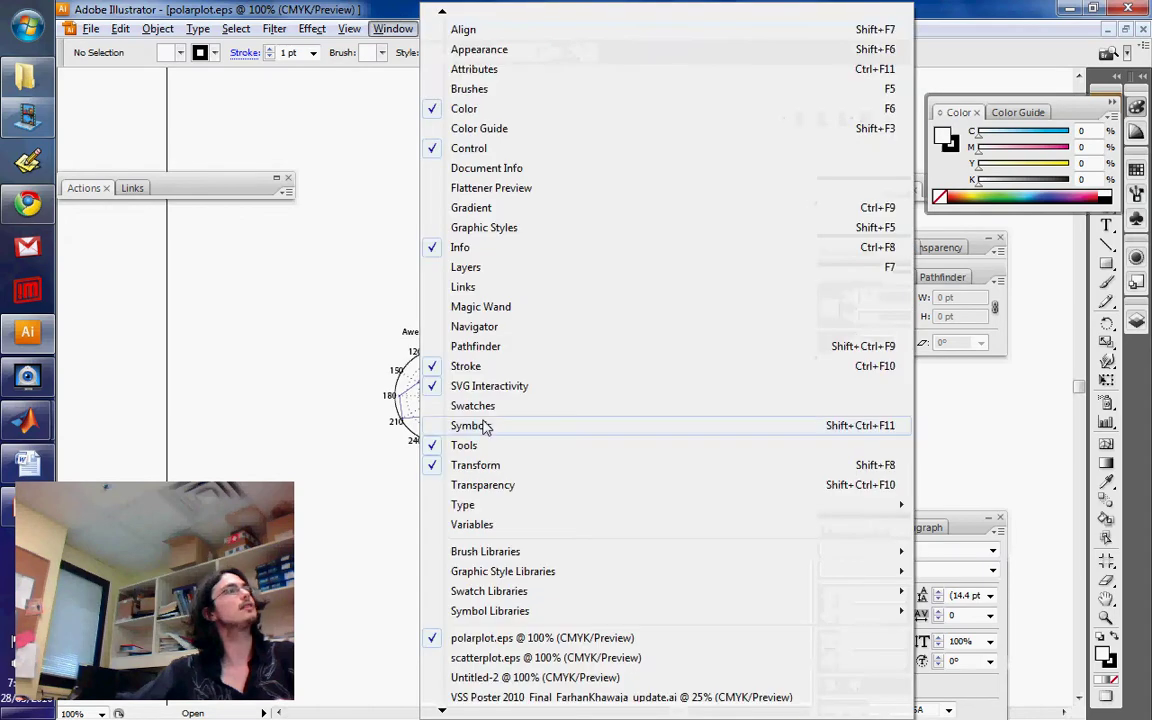
pyautogui.click(490, 677)
pyautogui.scroll(2, 630, 560)
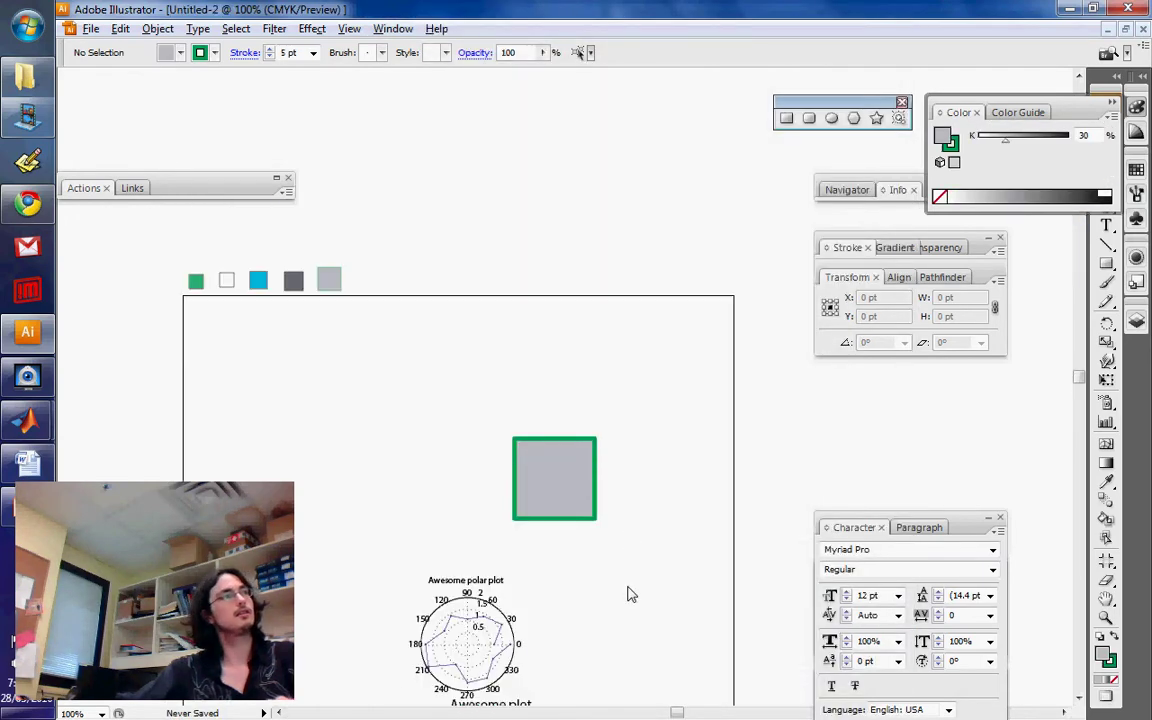
pyautogui.scroll(-2, 610, 540)
pyautogui.click(545, 414)
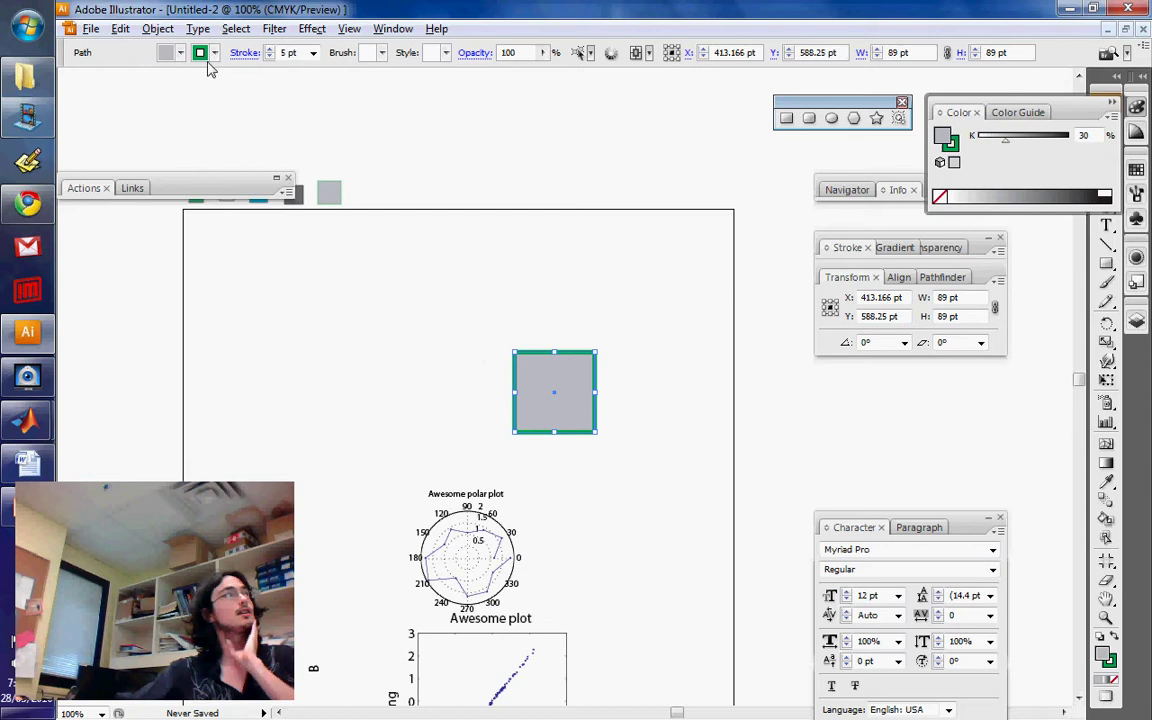
pyautogui.click(210, 53)
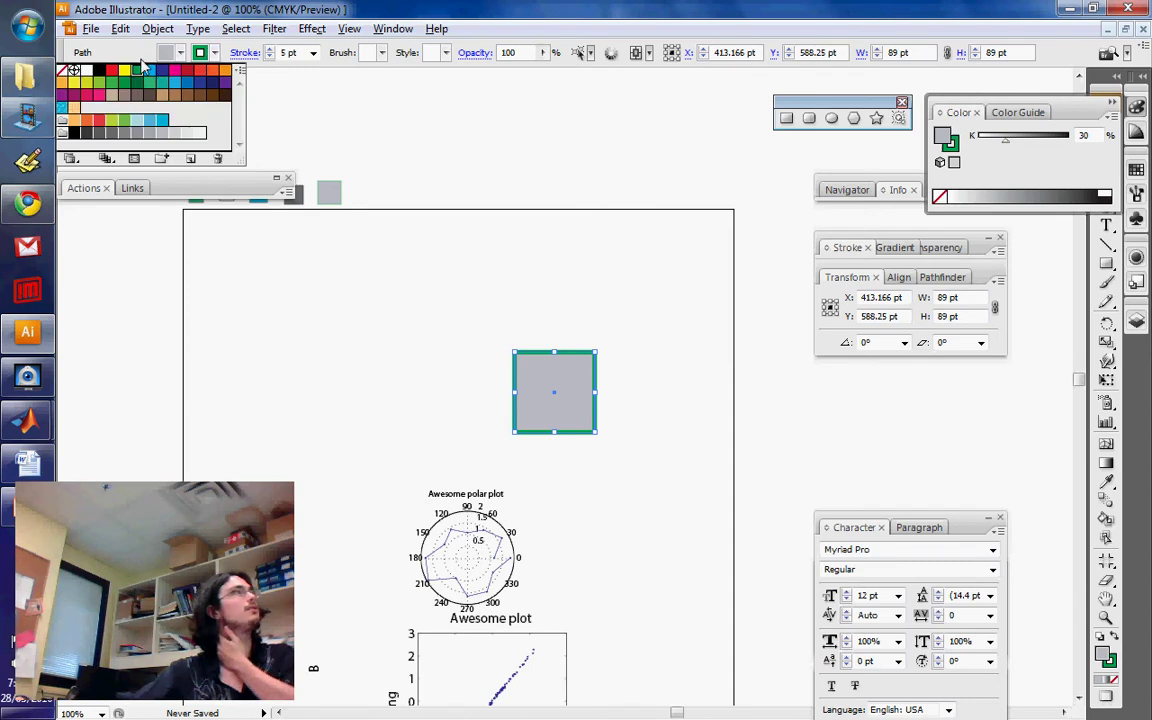
pyautogui.click(156, 69)
pyautogui.click(216, 52)
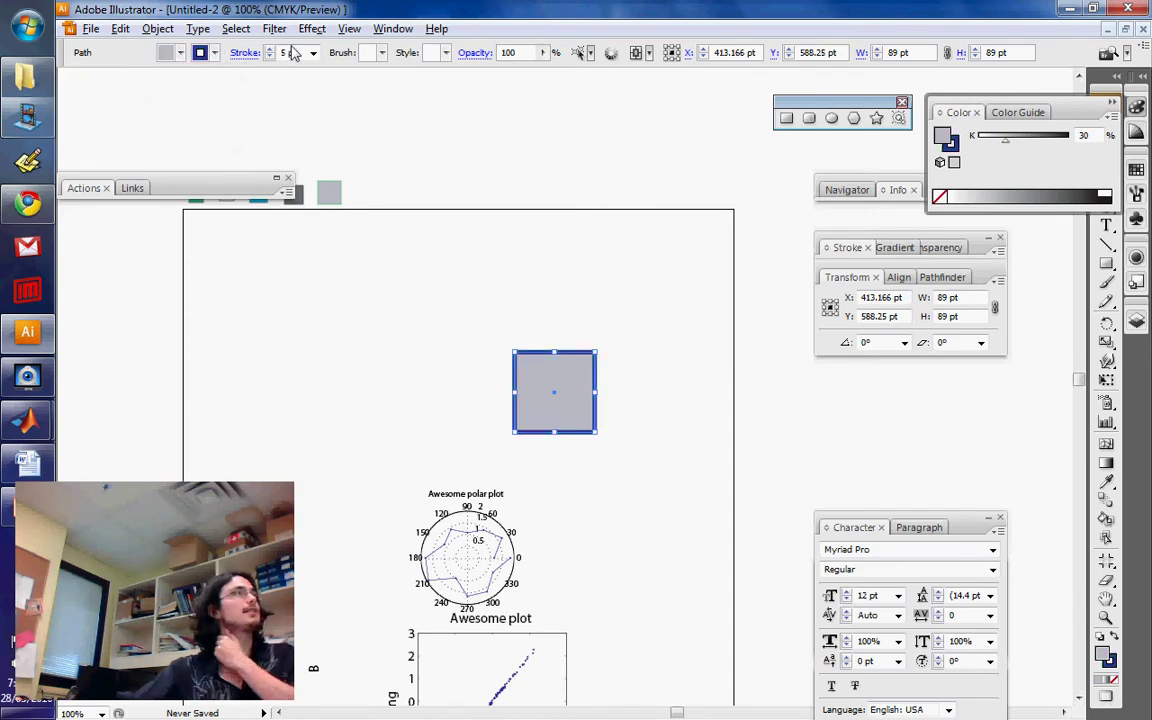
# - Set the grey square's stroke weight to 2 pt
pyautogui.moveTo(298, 52); pyautogui.dragTo(262, 50)
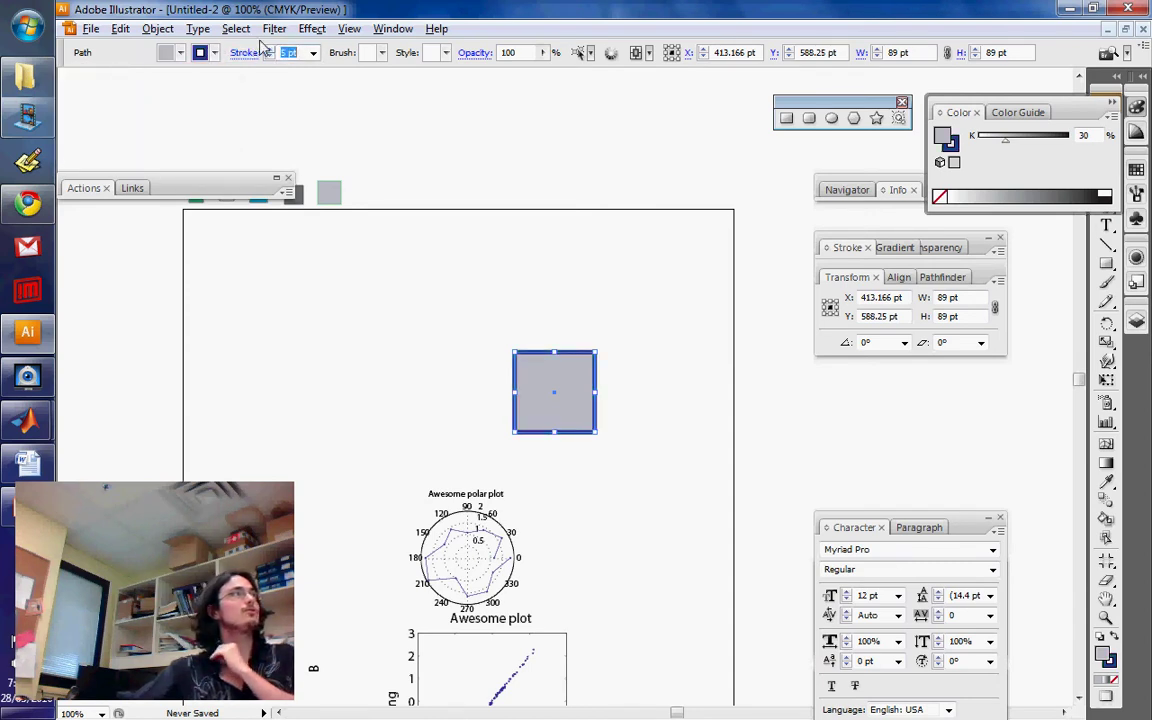
pyautogui.click(313, 52)
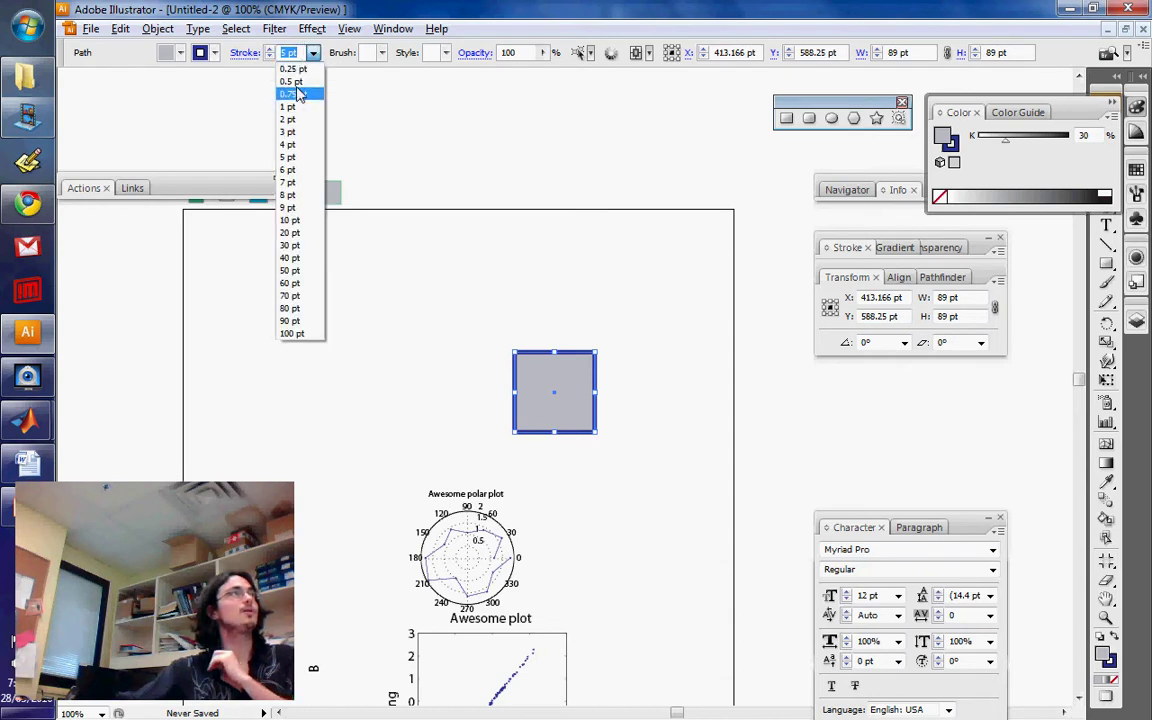
pyautogui.click(298, 118)
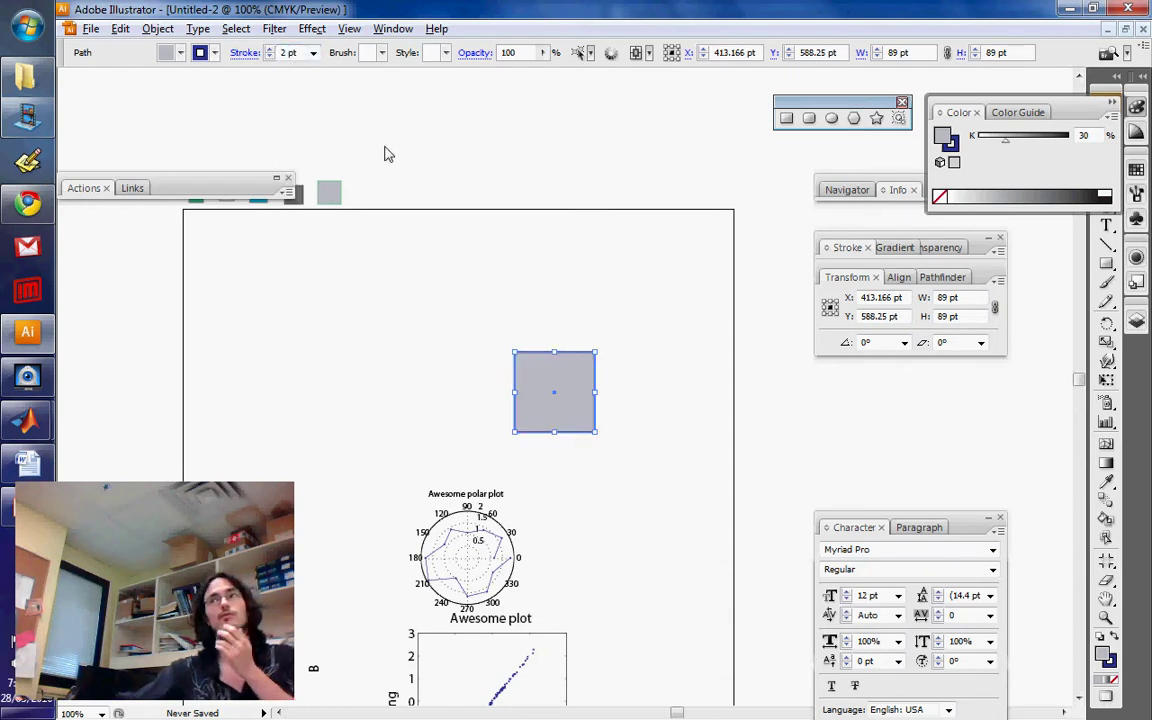
pyautogui.click(628, 308)
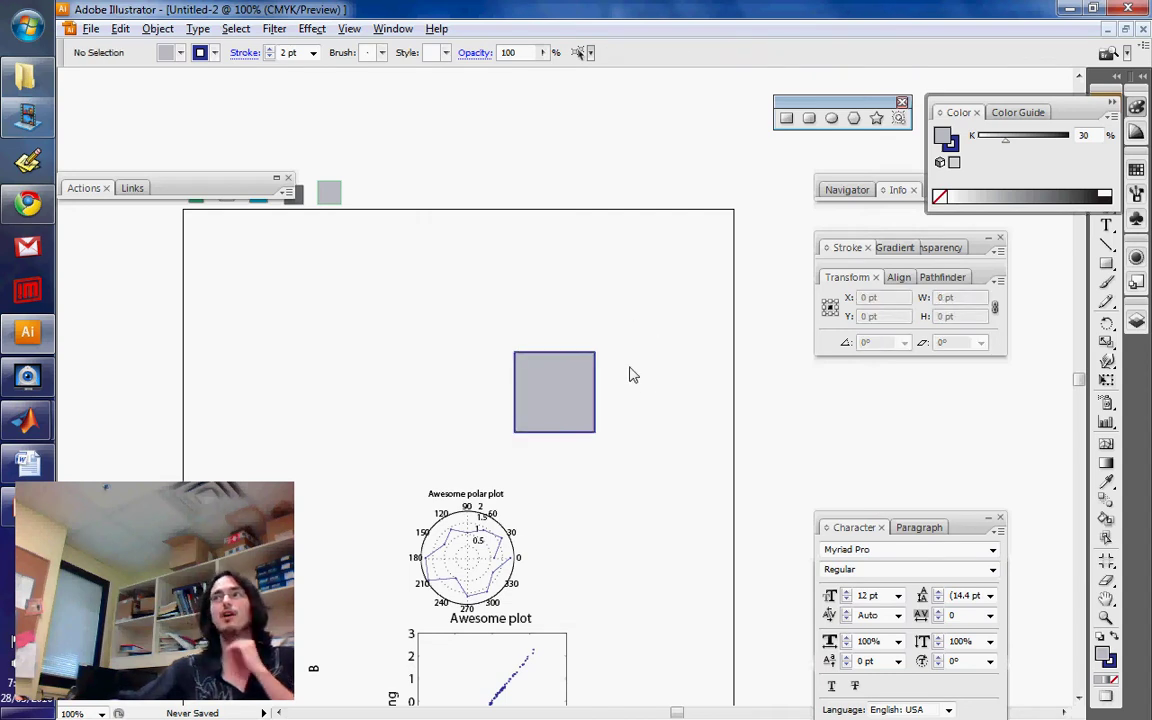
# - Select the grey square and display its full Stroke options, including caps, joins and alignment
pyautogui.hotkey('ctrl', '+')
pyautogui.hotkey('ctrl', '+')
pyautogui.hotkey('ctrl', '+')
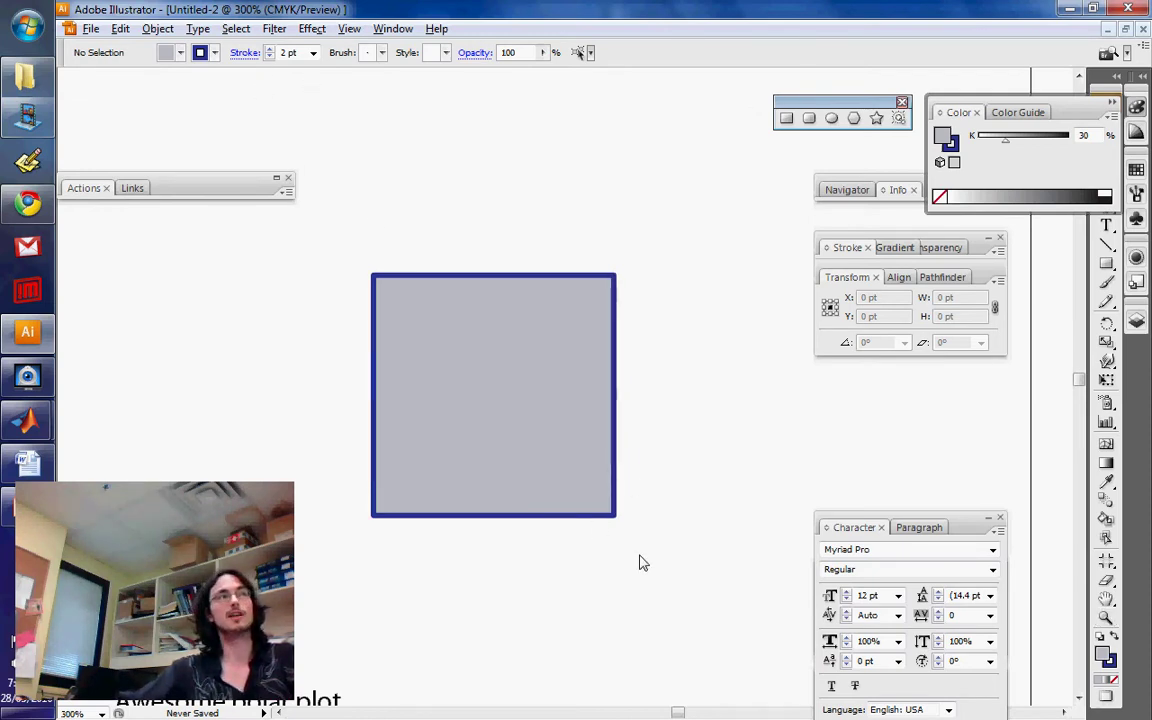
pyautogui.click(610, 515)
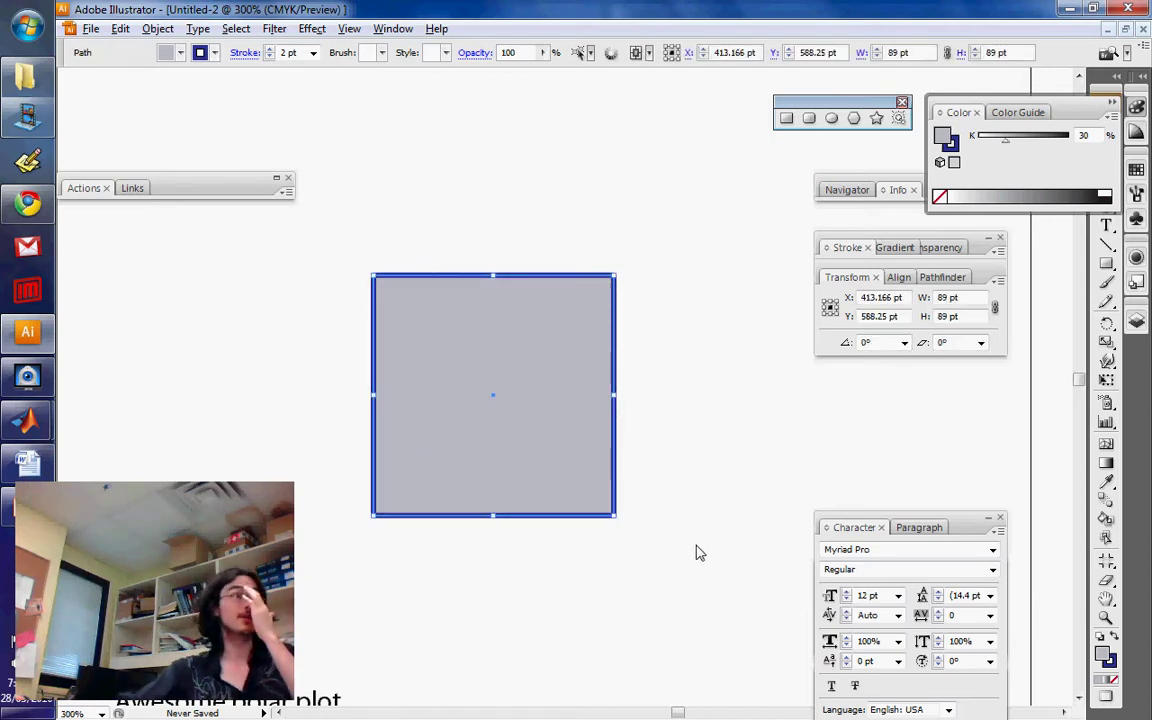
pyautogui.click(380, 24)
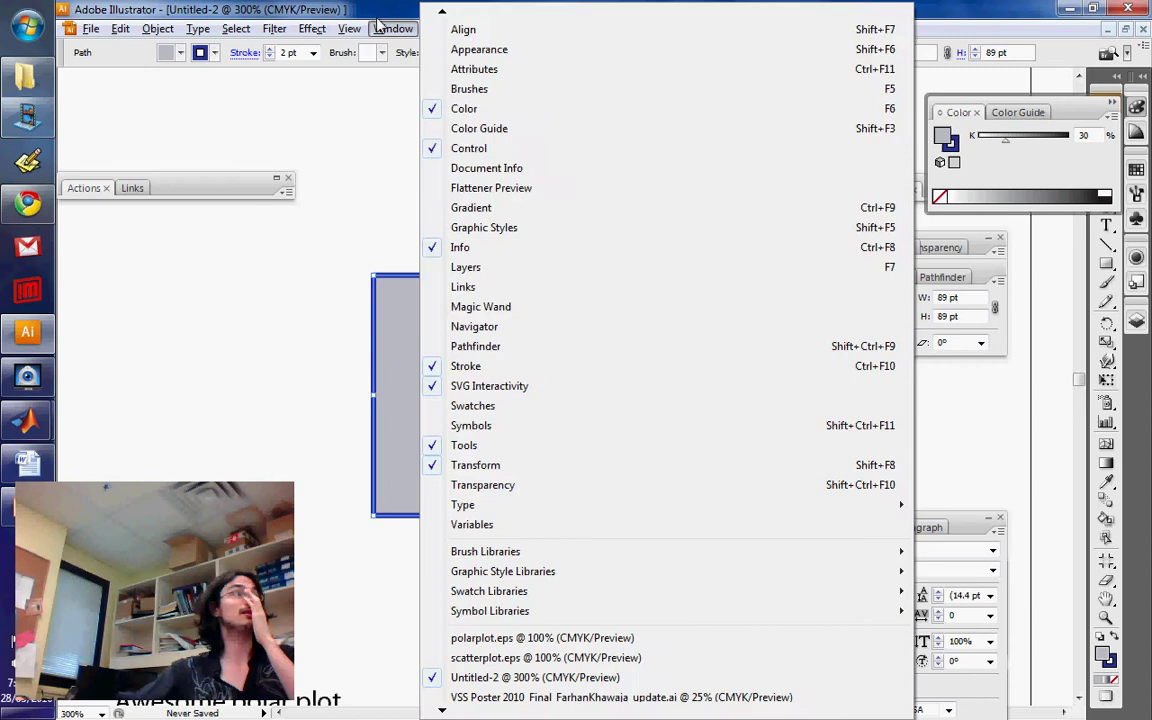
pyautogui.click(455, 368)
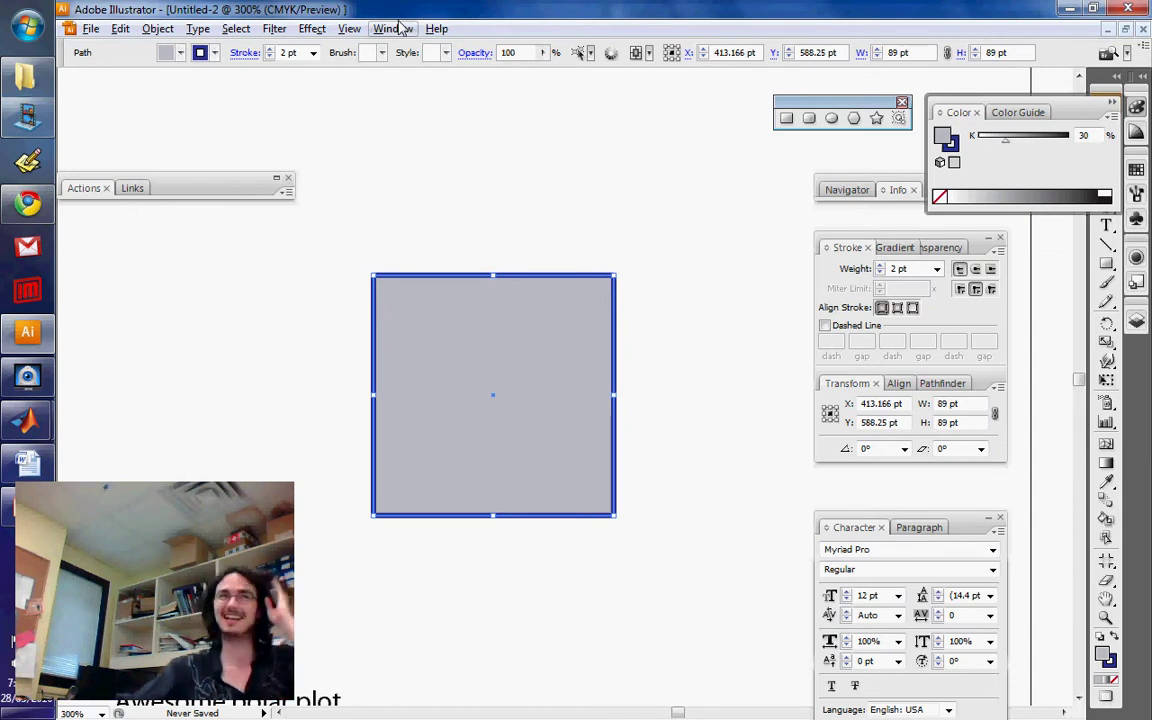
# - Try the miter and round joins on the square's stroke at its lower-left corner, and set a bevel join
pyautogui.click(604, 237)
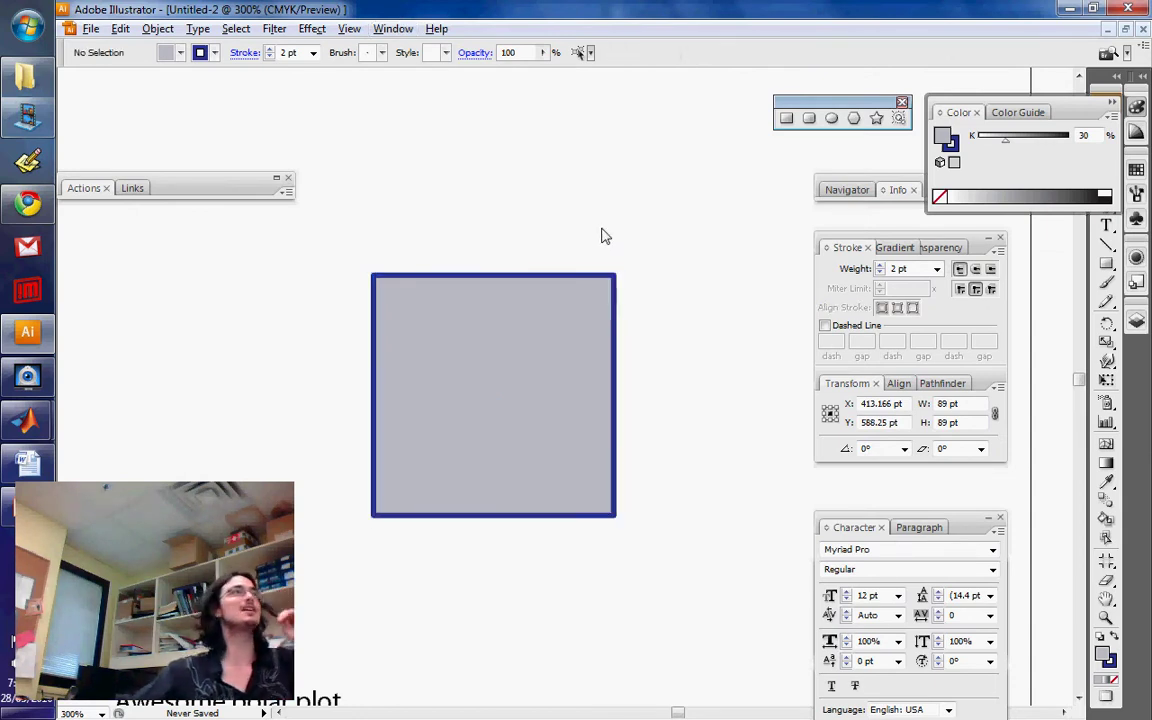
pyautogui.click(507, 306)
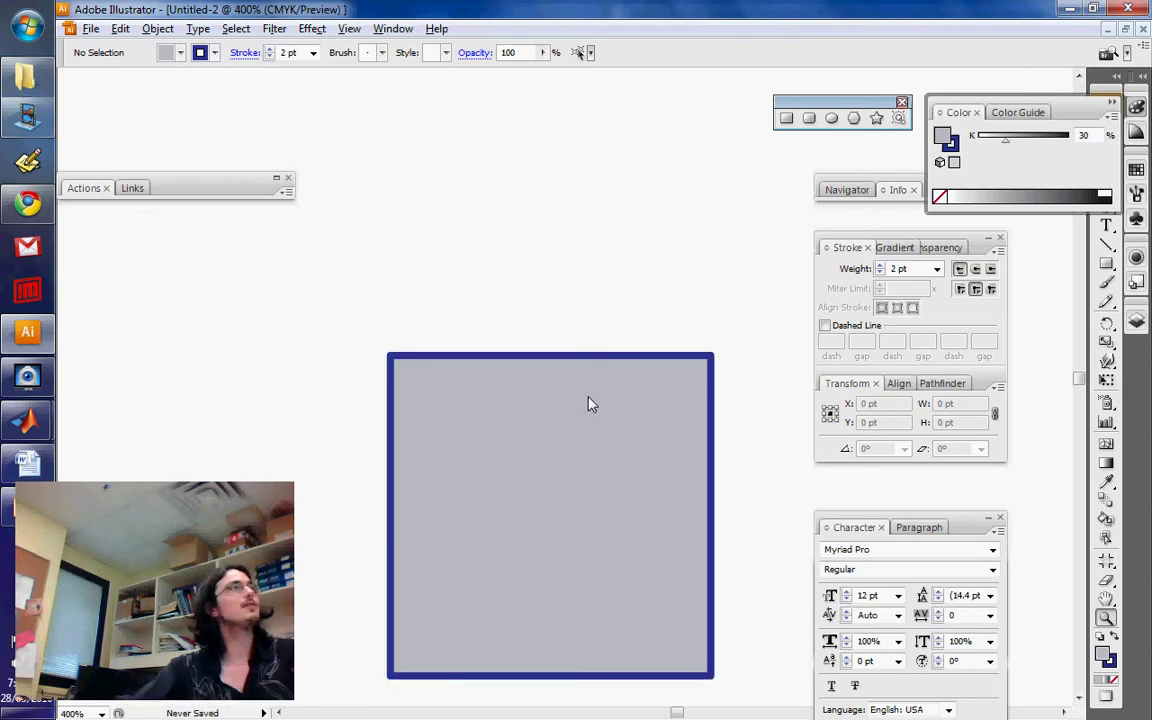
pyautogui.moveTo(597, 436); pyautogui.dragTo(516, 335)
pyautogui.hotkey('ctrl', '=')
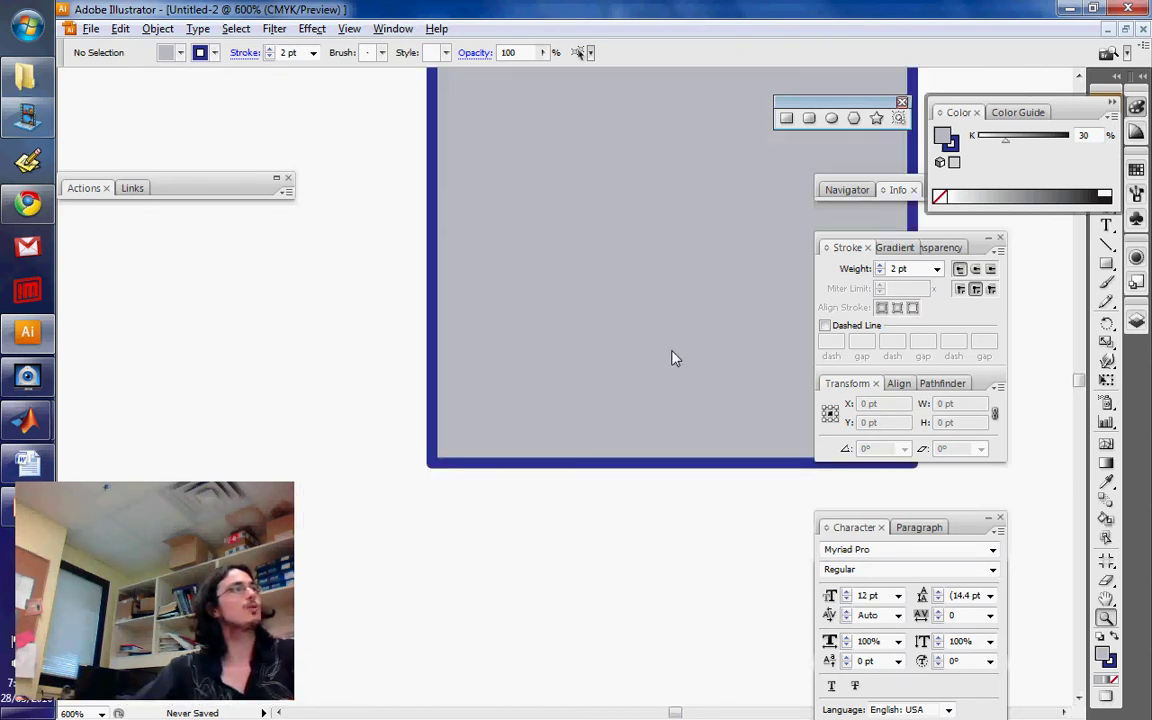
pyautogui.moveTo(672, 352); pyautogui.dragTo(600, 404)
pyautogui.click(394, 508)
pyautogui.click(532, 386)
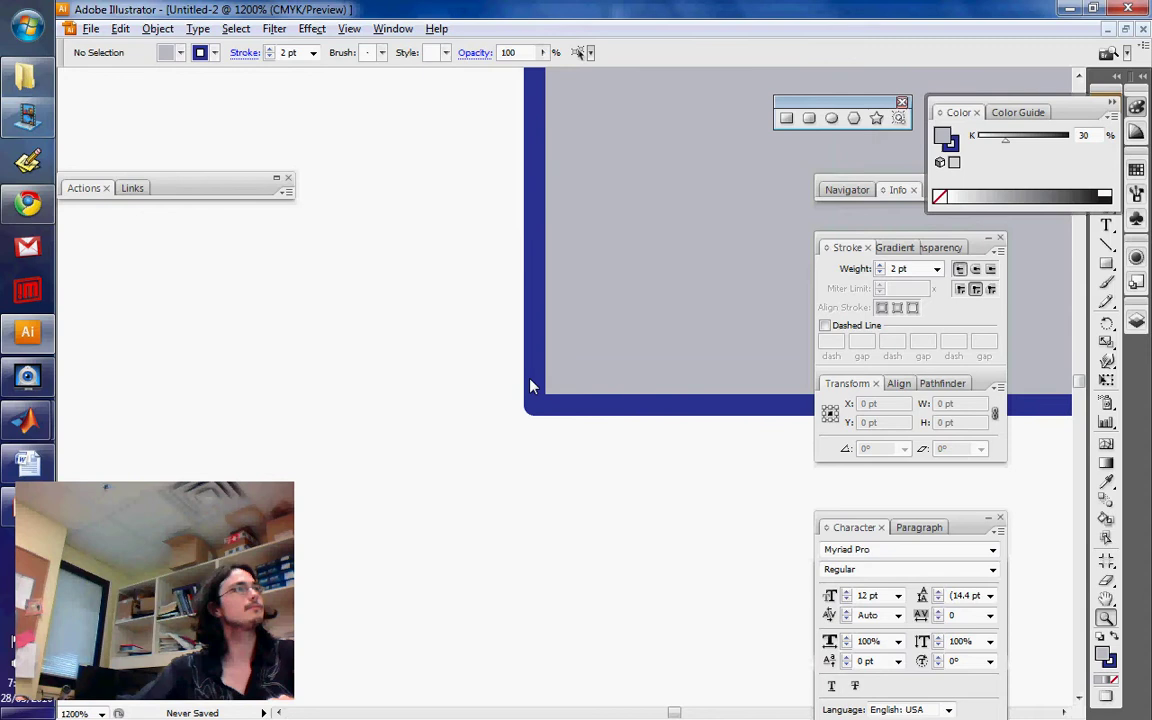
pyautogui.hotkey('ctrl', '=')
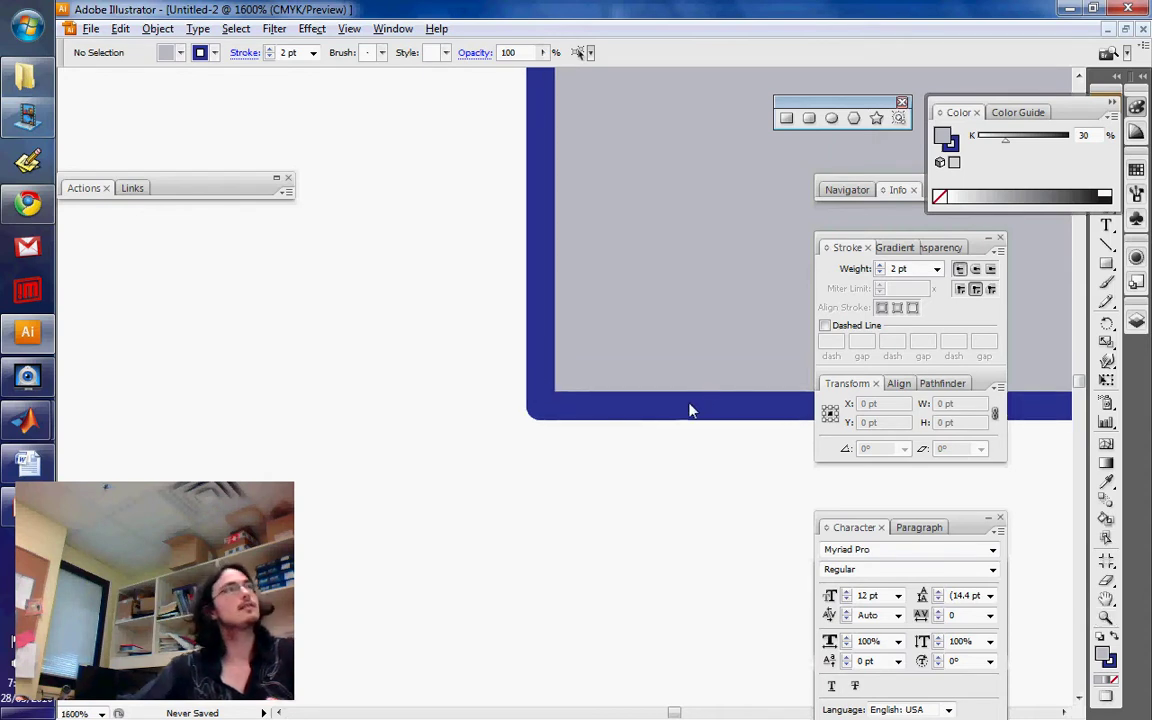
pyautogui.click(690, 408)
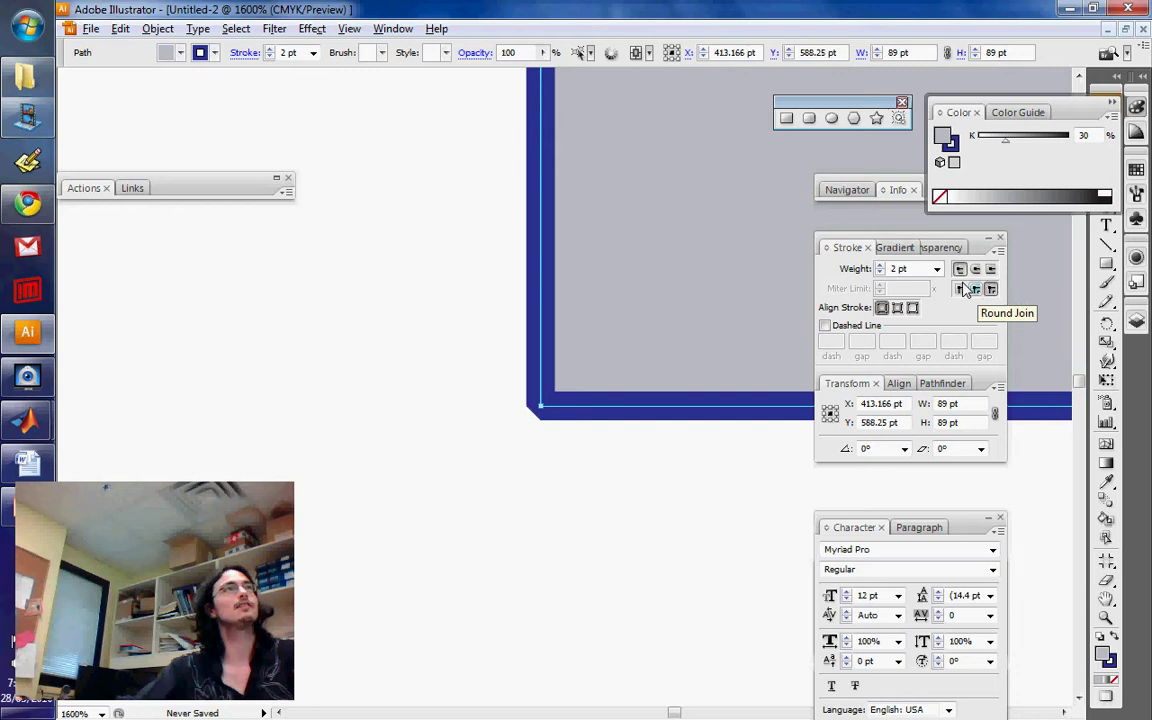
pyautogui.click(958, 289)
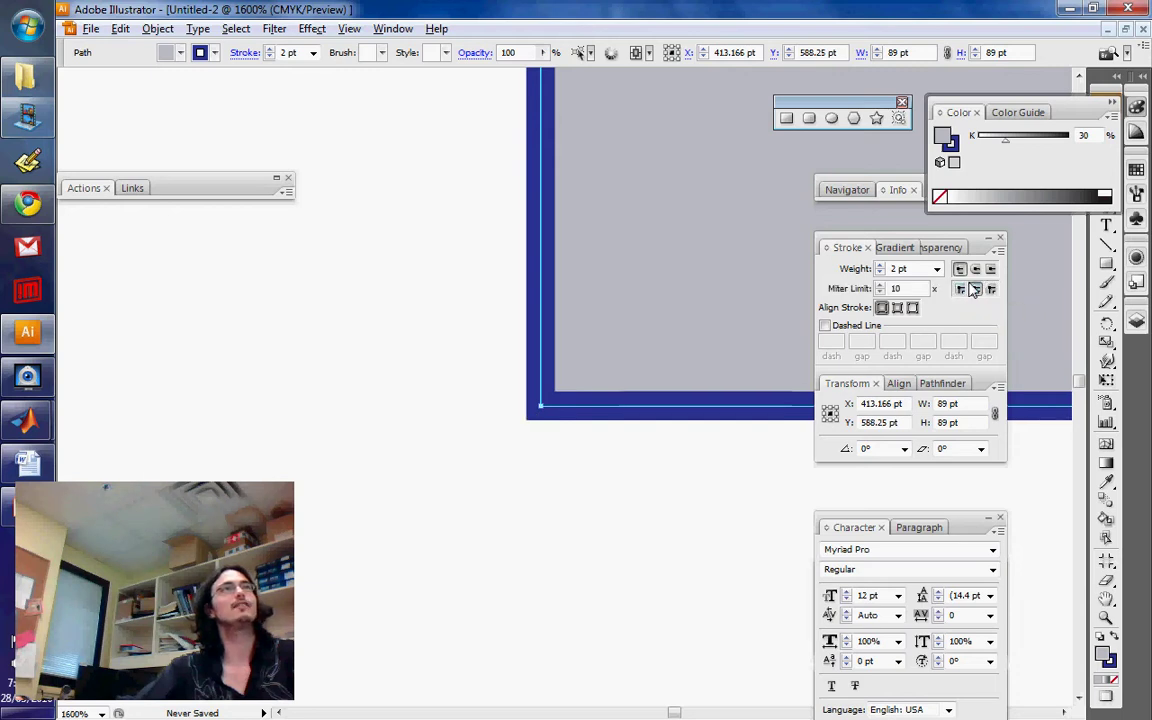
pyautogui.click(991, 289)
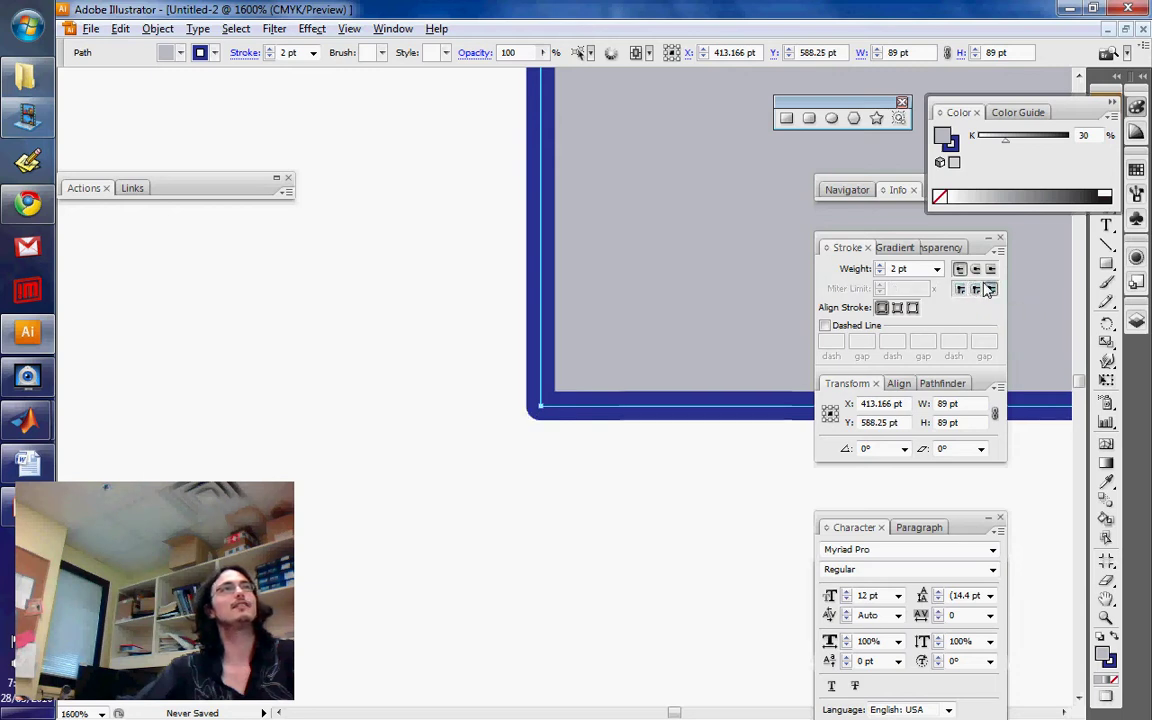
pyautogui.click(486, 404)
# - Draw a diagonal line about 10 pt wide and 17 pt high outside the square's lower-left corner
pyautogui.press('\\')
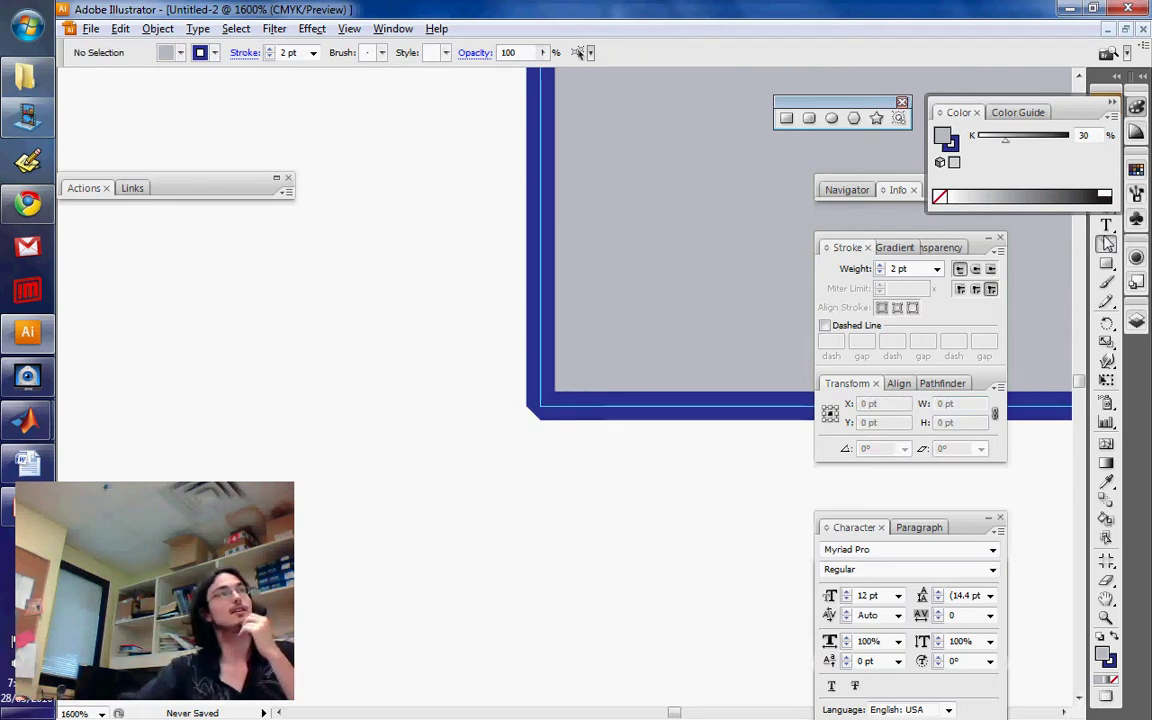
pyautogui.moveTo(371, 298); pyautogui.dragTo(511, 537)
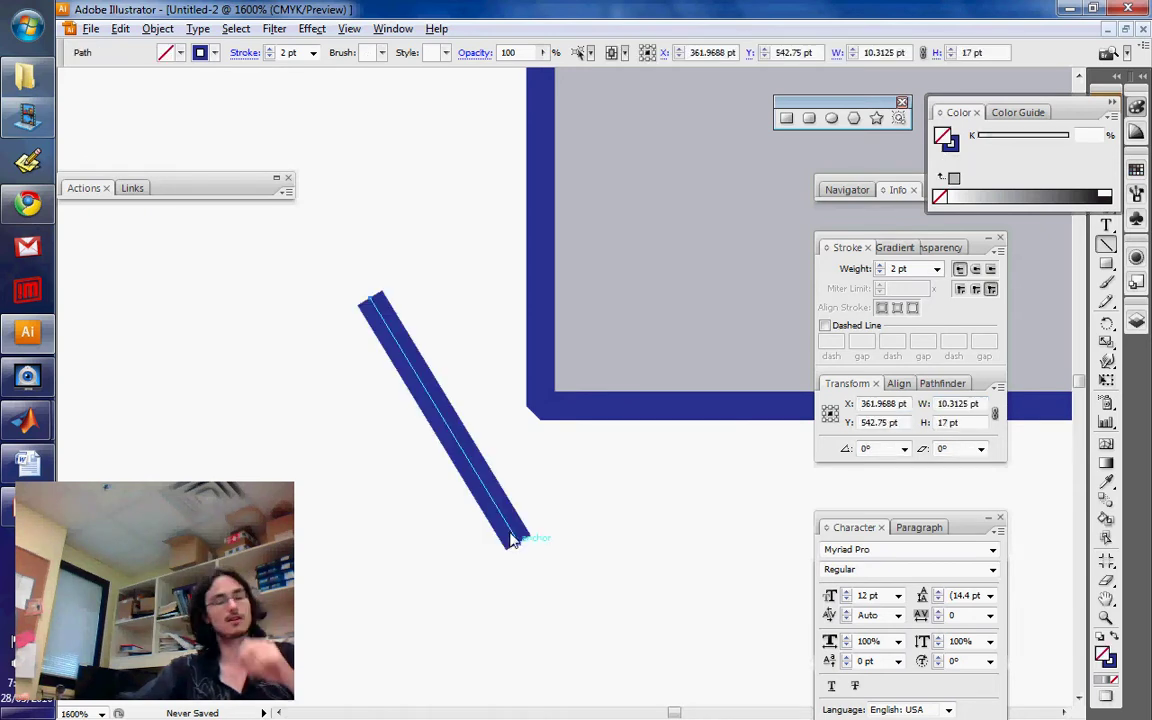
pyautogui.press('v')
pyautogui.click(455, 470)
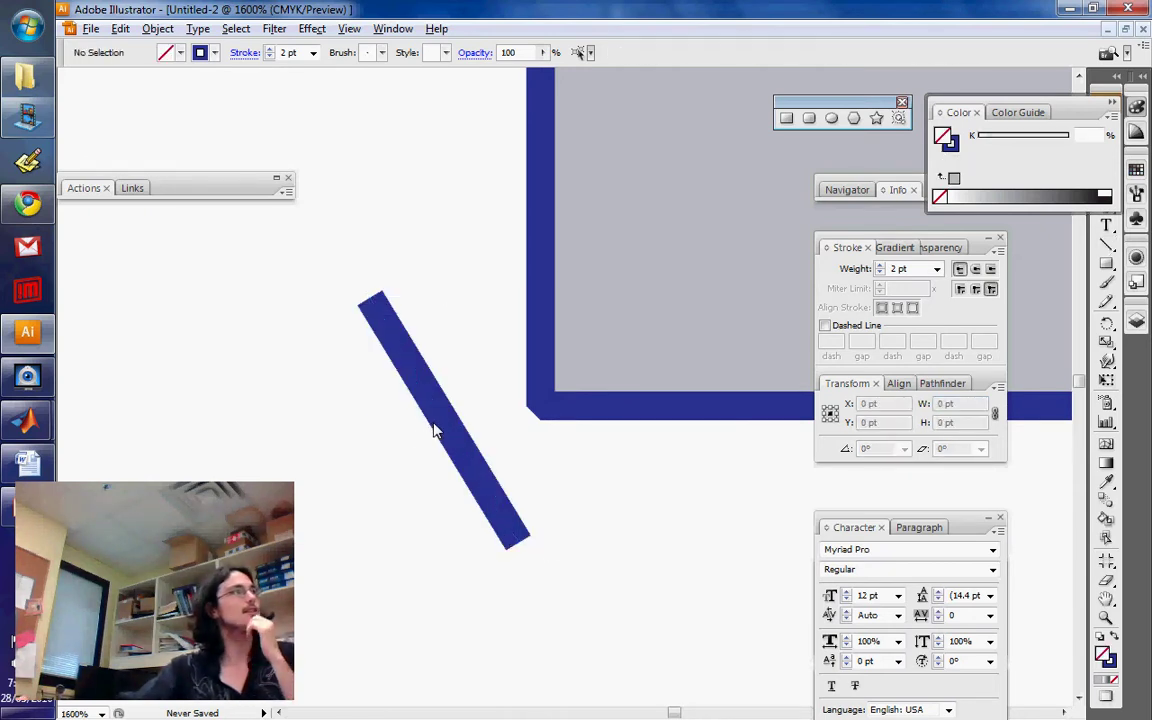
# - Try the round and projecting caps on the diagonal line, and return it to a butt cap
pyautogui.click(440, 426)
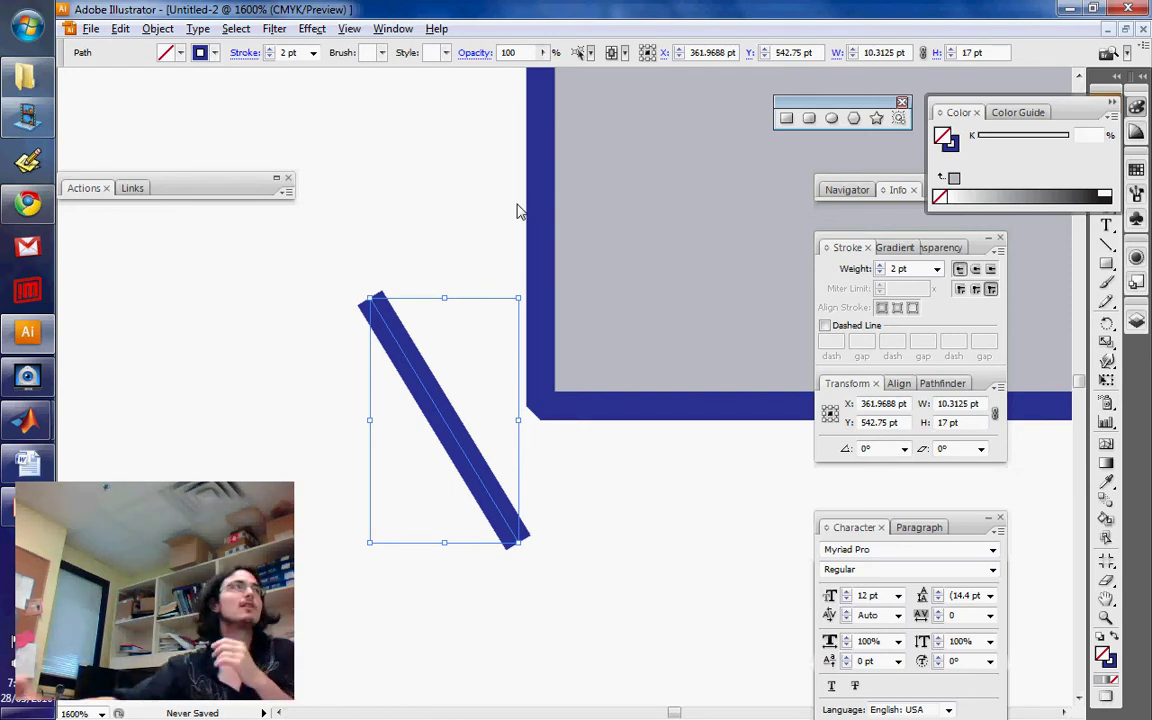
pyautogui.click(974, 269)
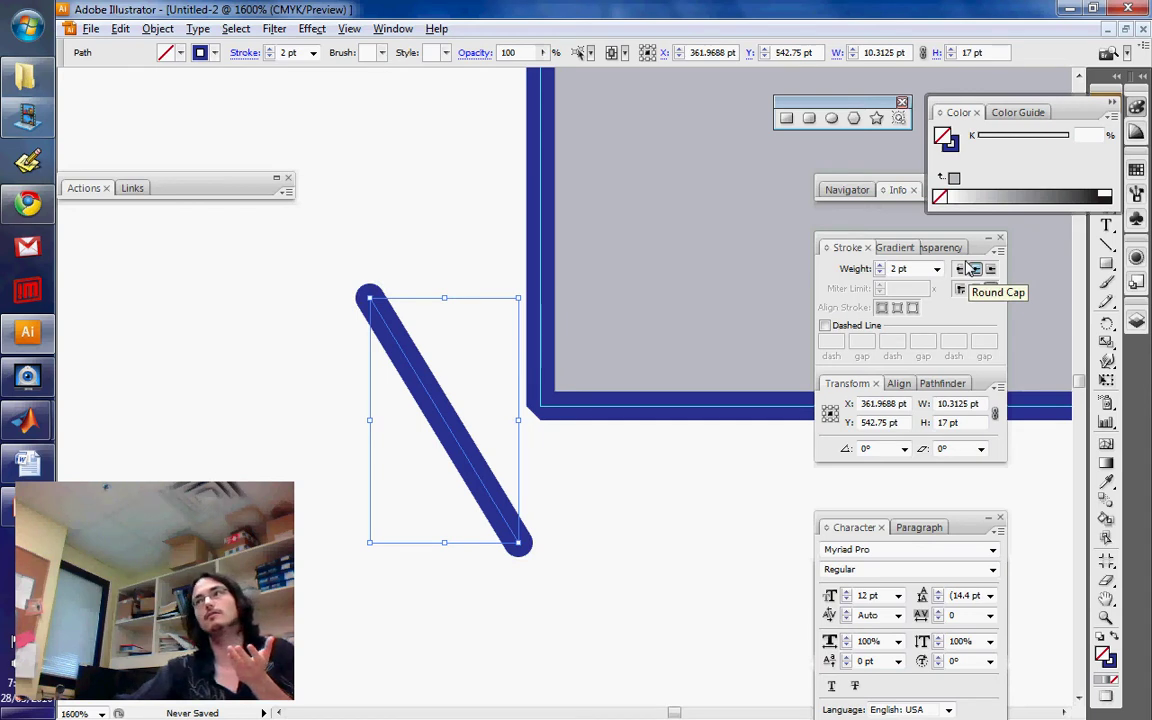
pyautogui.click(990, 268)
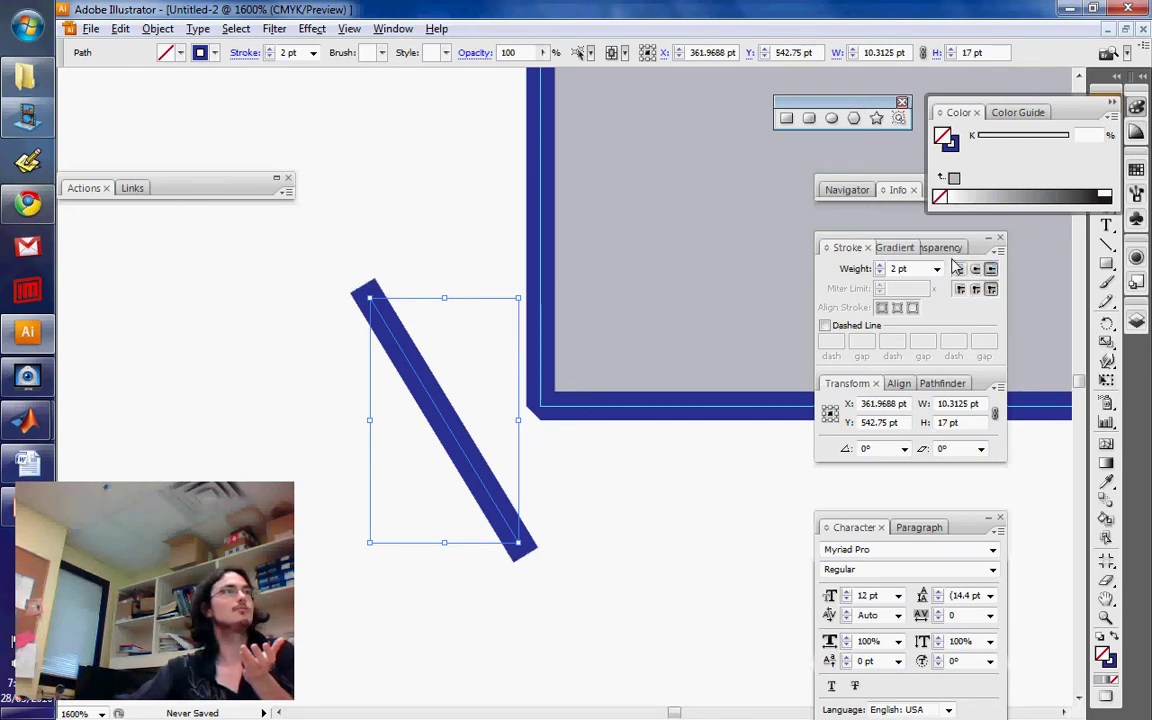
pyautogui.click(956, 268)
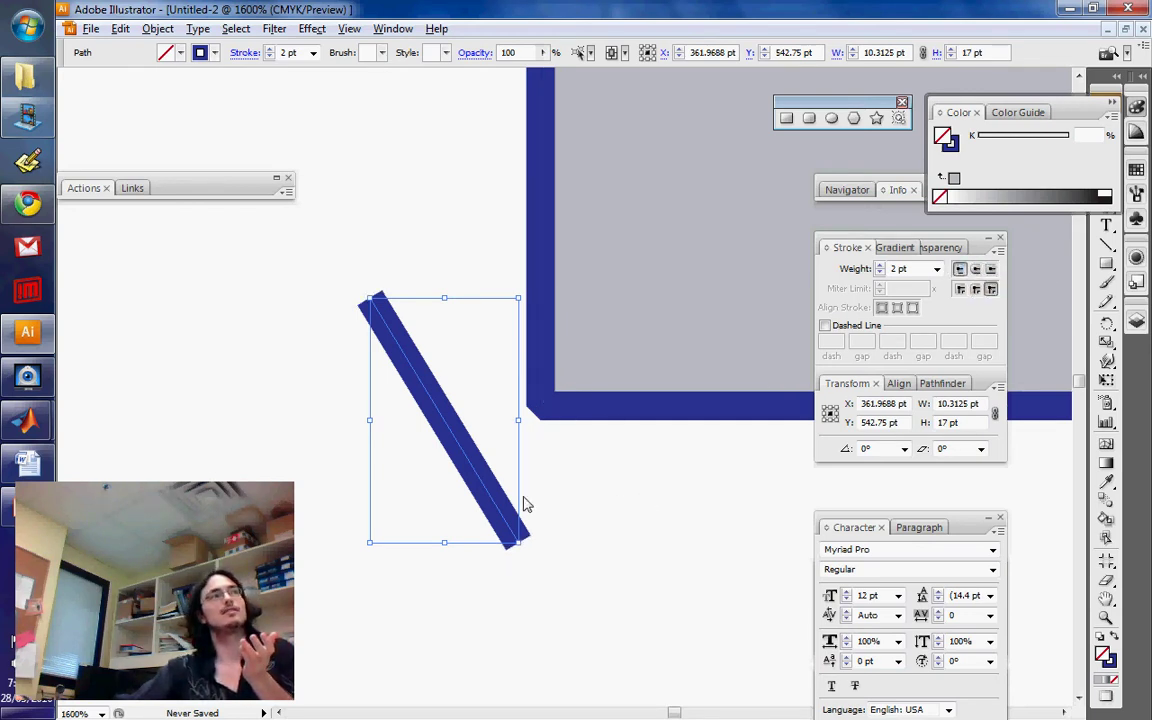
# - Isolate the scatter plot's group below the polar plot and select its rectangular axis frame
pyautogui.scroll(1, 556, 503)
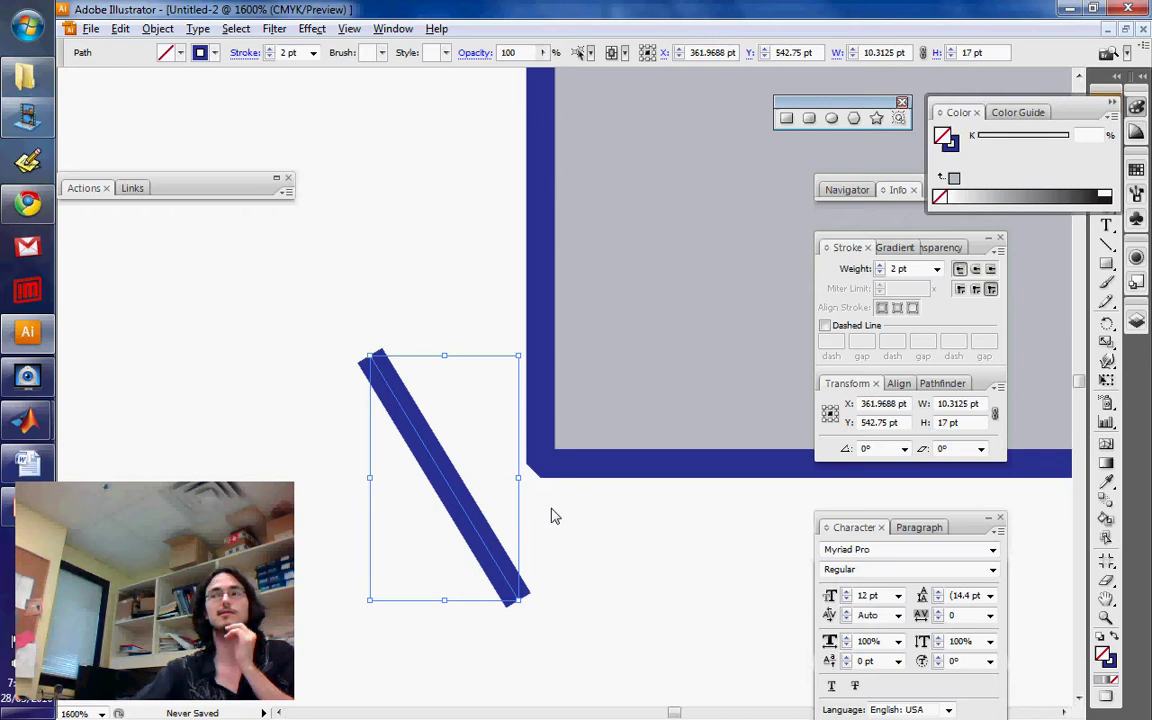
pyautogui.click(645, 586)
pyautogui.press('z')
pyautogui.keyDown('alt'); pyautogui.click(590, 626); pyautogui.keyUp('alt')
pyautogui.keyDown('alt'); pyautogui.click(590, 626); pyautogui.keyUp('alt')
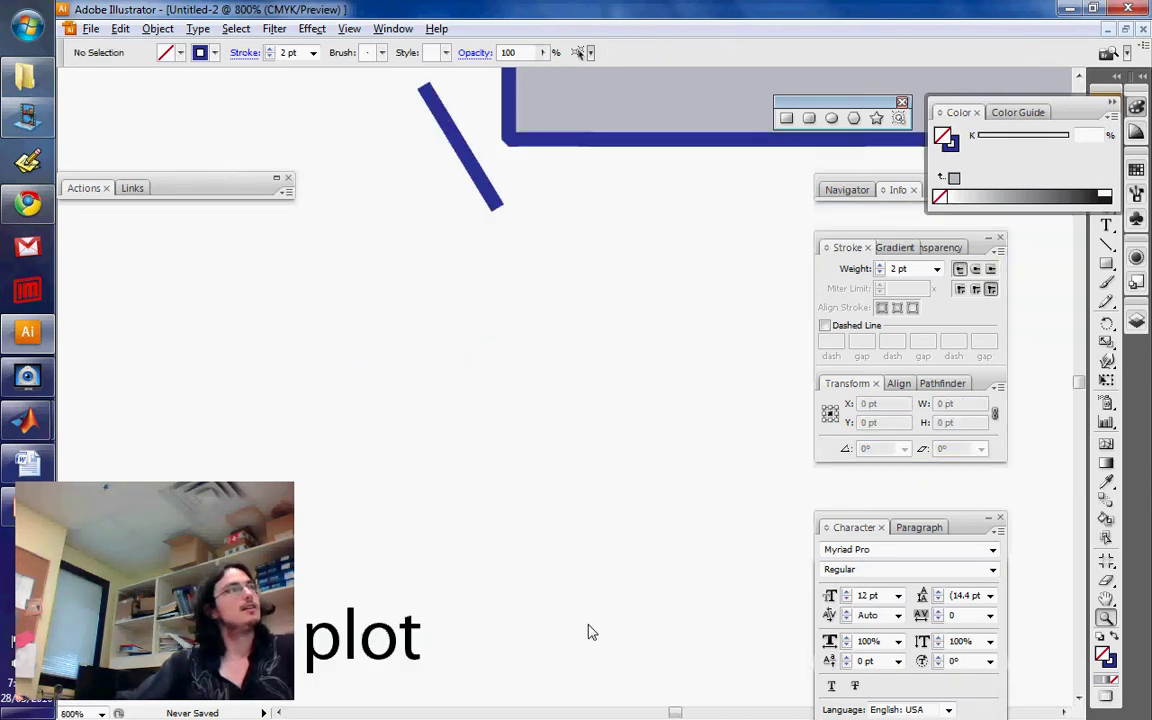
pyautogui.keyDown('alt'); pyautogui.click(540, 638); pyautogui.keyUp('alt')
pyautogui.keyDown('alt'); pyautogui.click(530, 638); pyautogui.keyUp('alt')
pyautogui.scroll(-2, 555, 560)
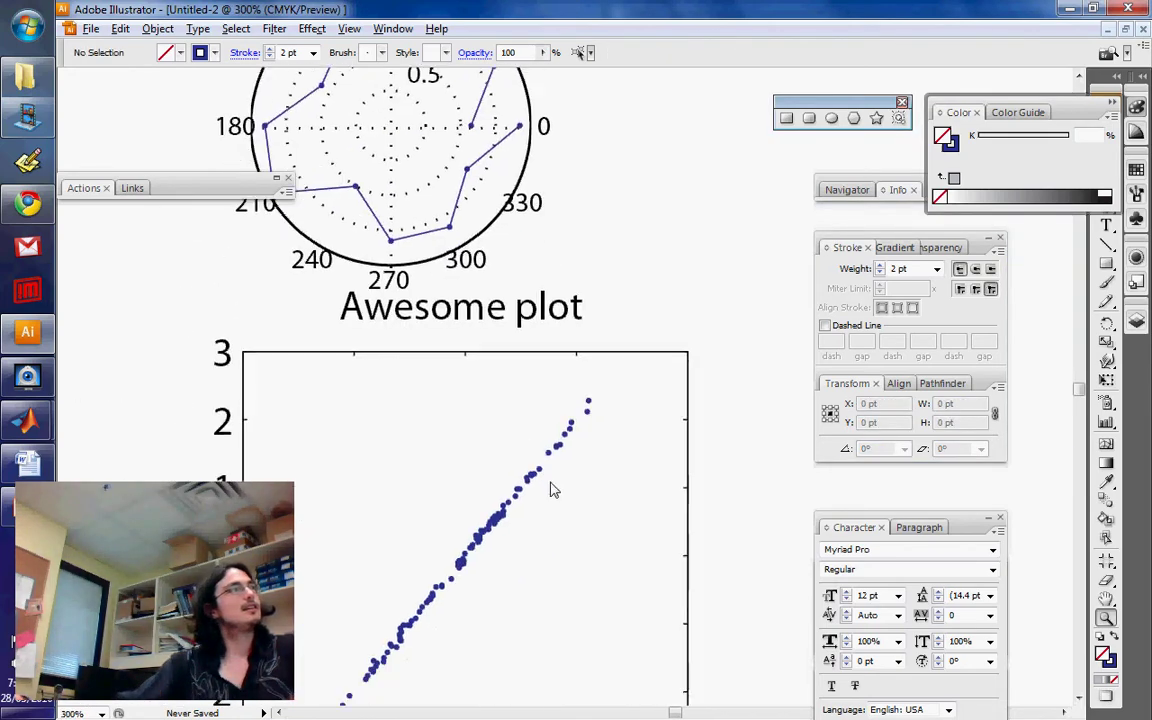
pyautogui.press('v')
pyautogui.doubleClick(680, 398)
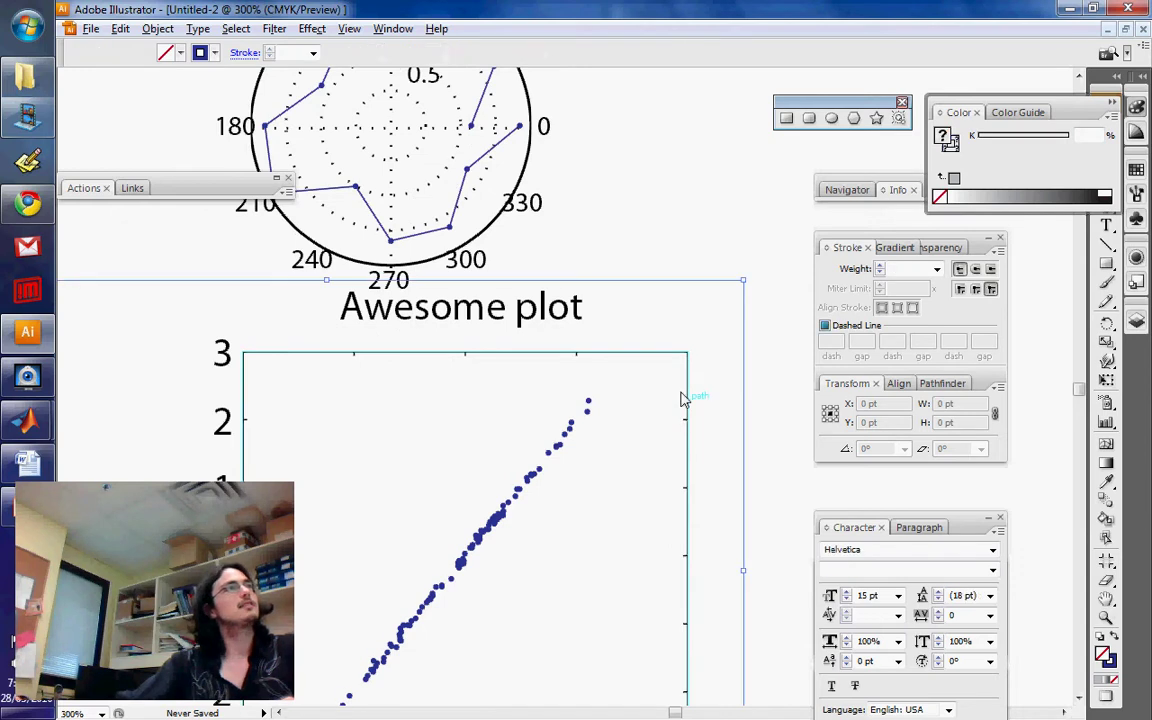
# - Increase the scatter plot frame's stroke weight to 12 pt
pyautogui.click(180, 52)
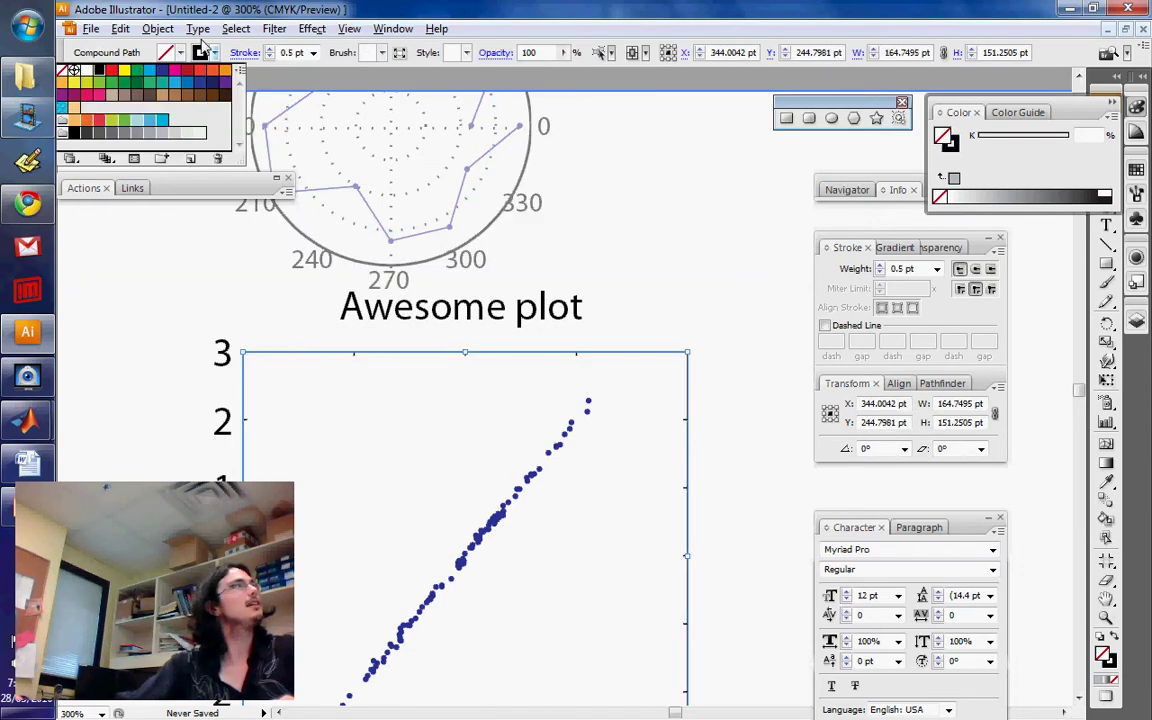
pyautogui.click(268, 48)
pyautogui.click(268, 48)
pyautogui.click(268, 48)
pyautogui.click(269, 48)
pyautogui.click(269, 48)
pyautogui.click(269, 48)
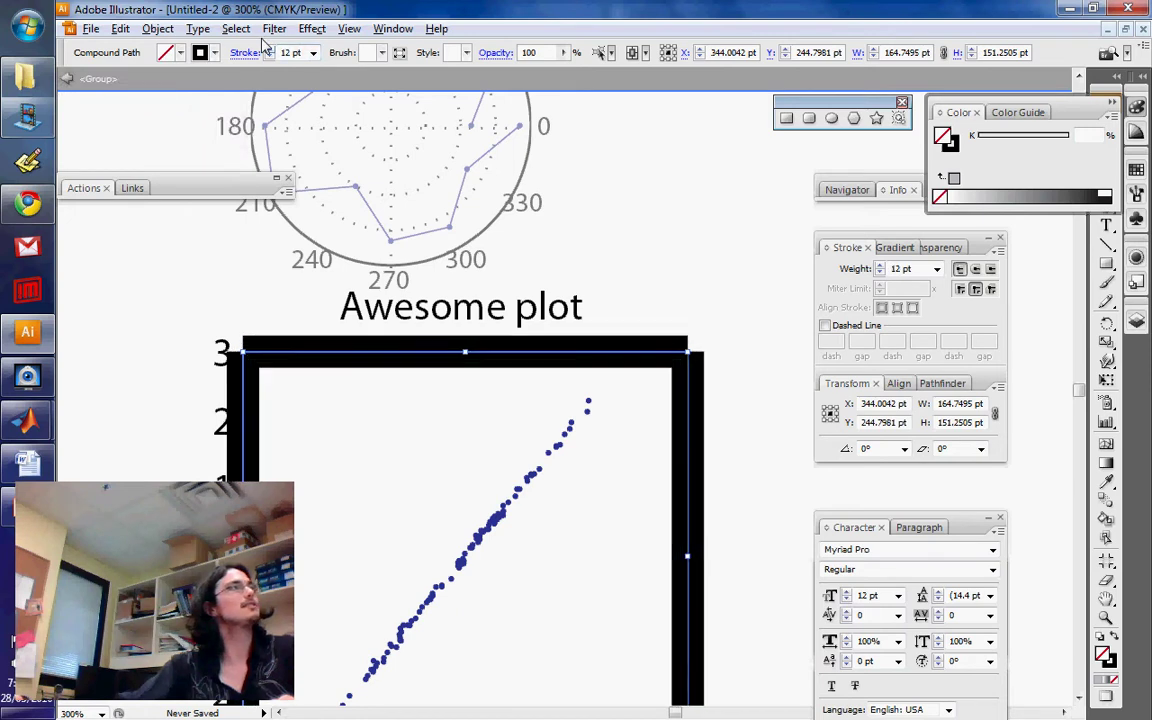
# - Try the projecting and round caps on the scatter plot frame, return it to a butt cap, and leave group isolation
pyautogui.click(789, 388)
pyautogui.click(679, 376)
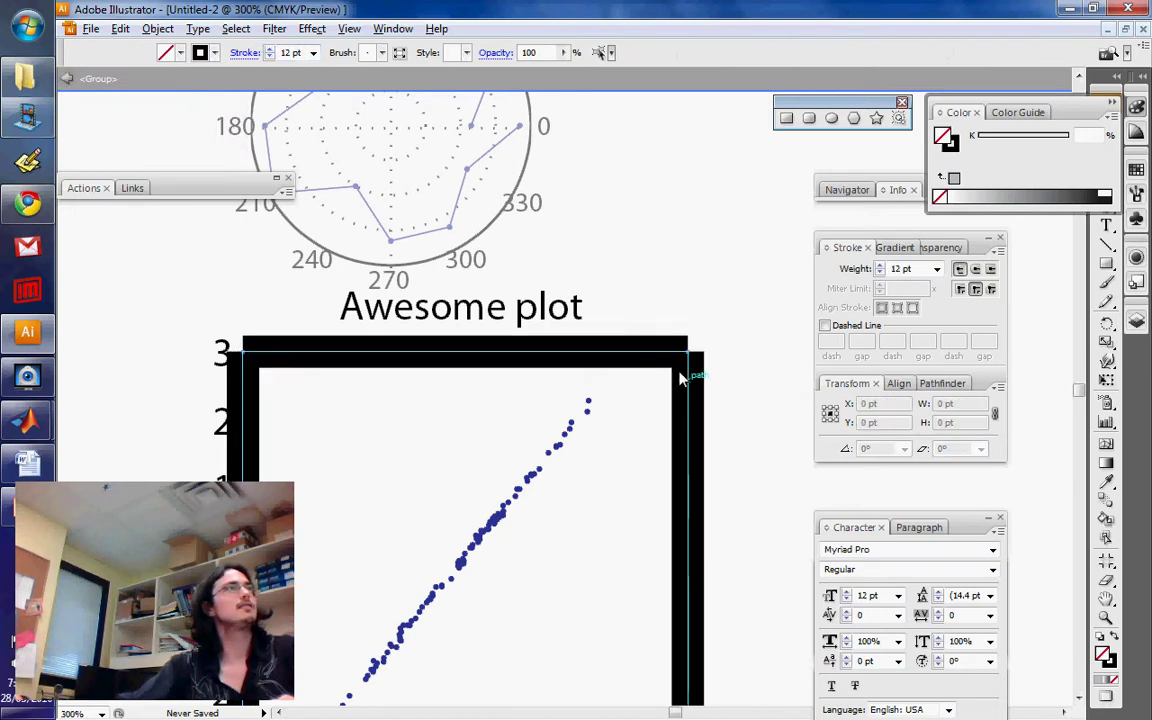
pyautogui.click(991, 269)
pyautogui.click(975, 269)
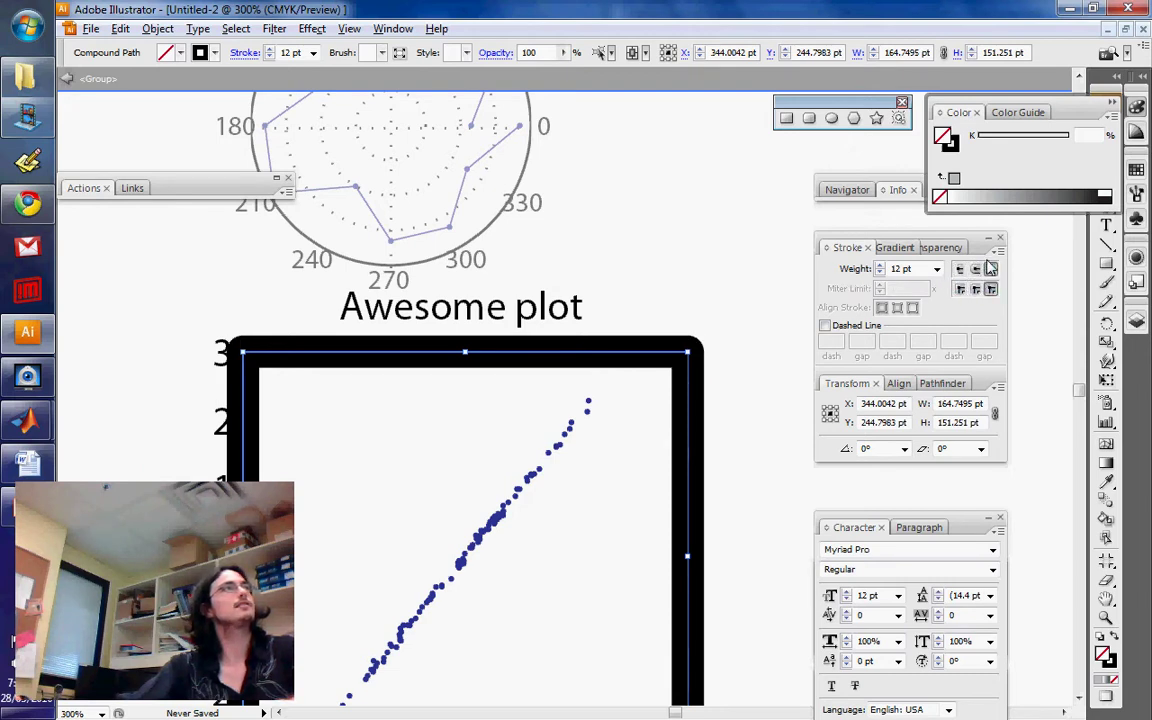
pyautogui.click(991, 269)
pyautogui.click(960, 270)
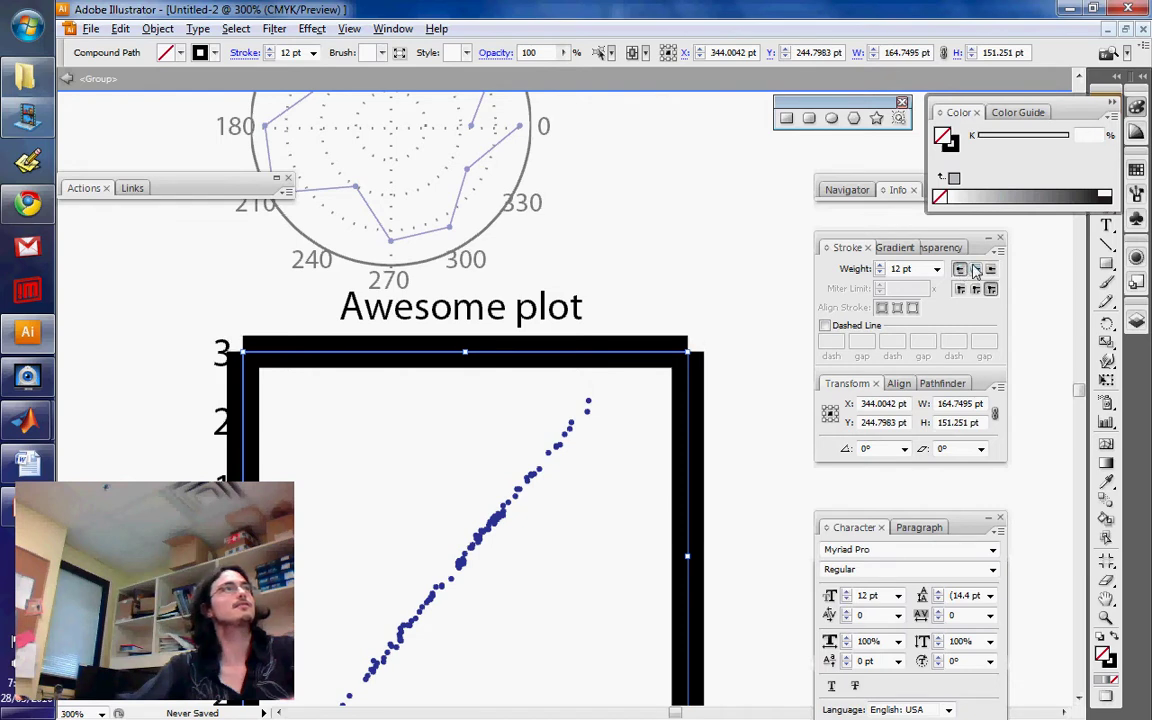
pyautogui.click(975, 269)
pyautogui.click(991, 269)
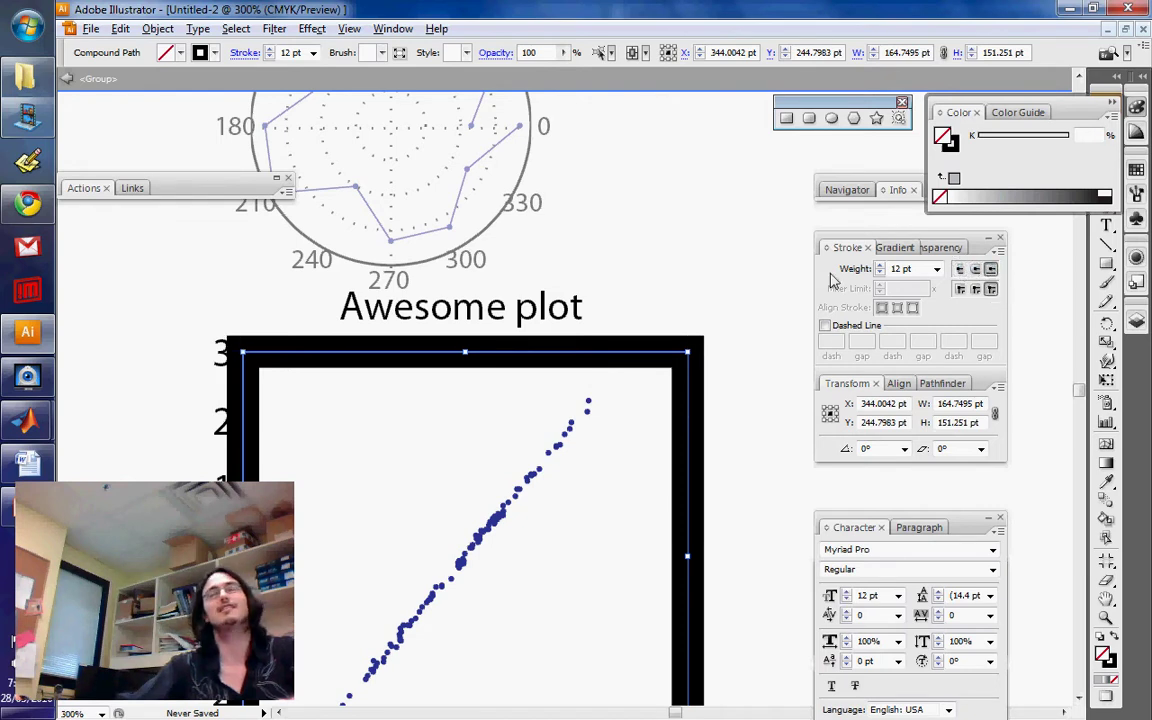
pyautogui.click(958, 269)
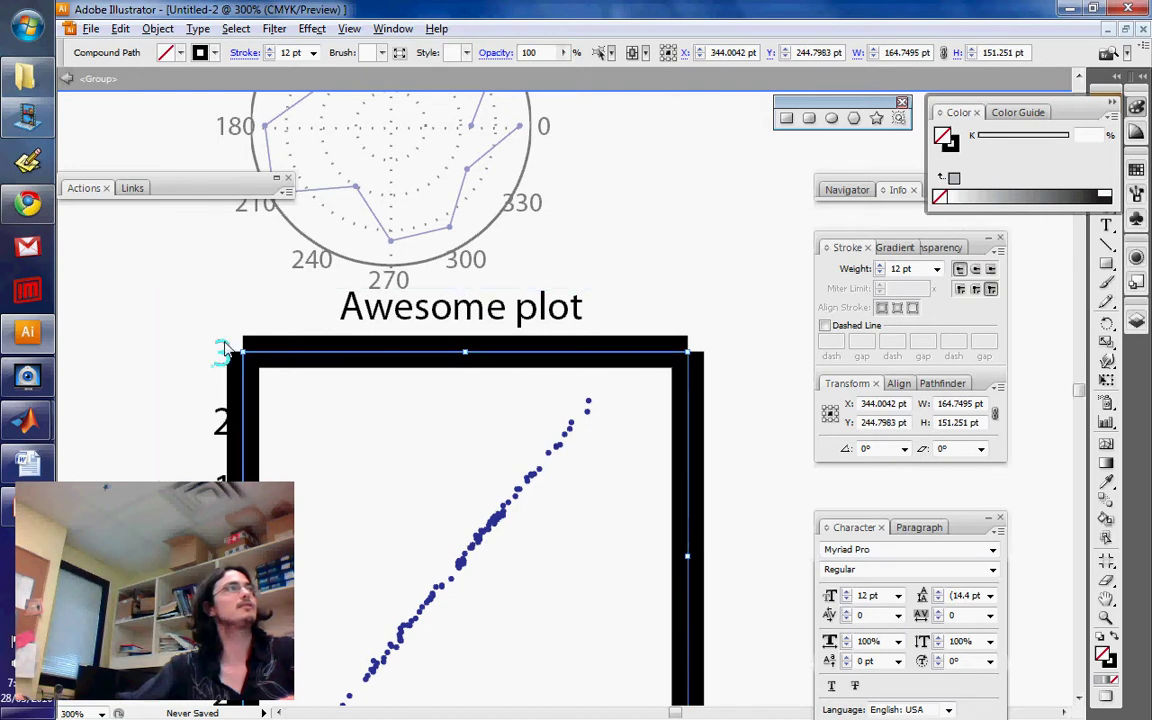
pyautogui.doubleClick(703, 258)
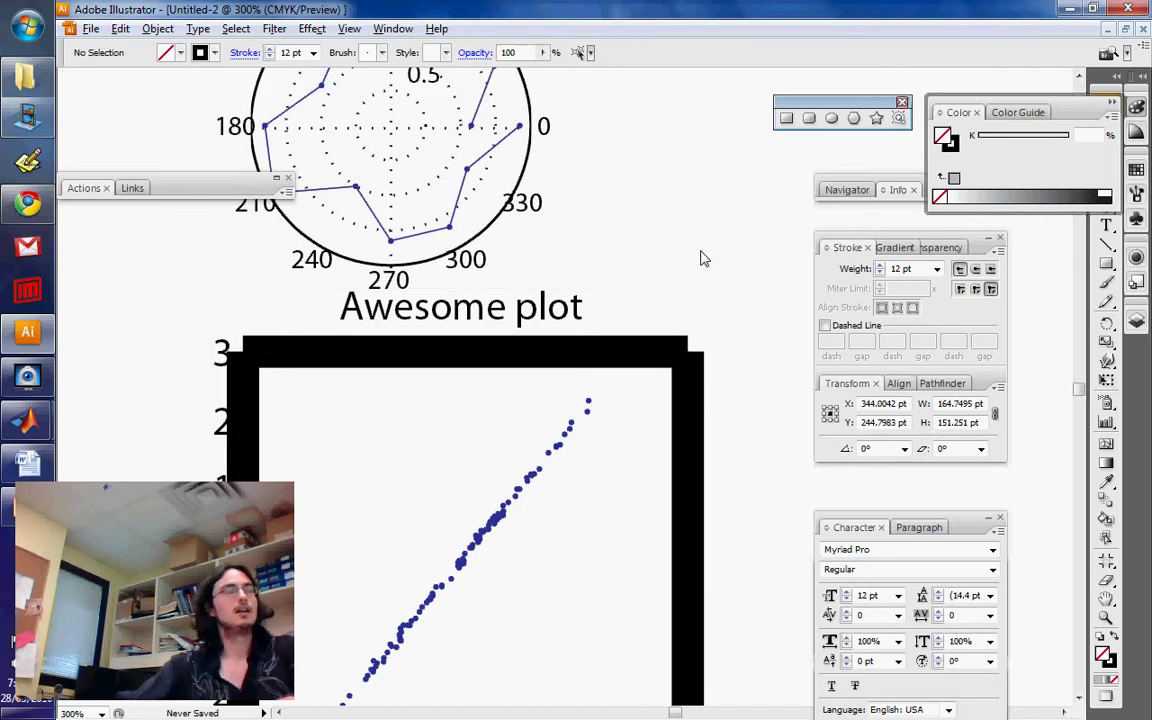
# - Draw a horizontal black line about 91 pt long, to the left of the grey square
pyautogui.scroll(1, 703, 258)
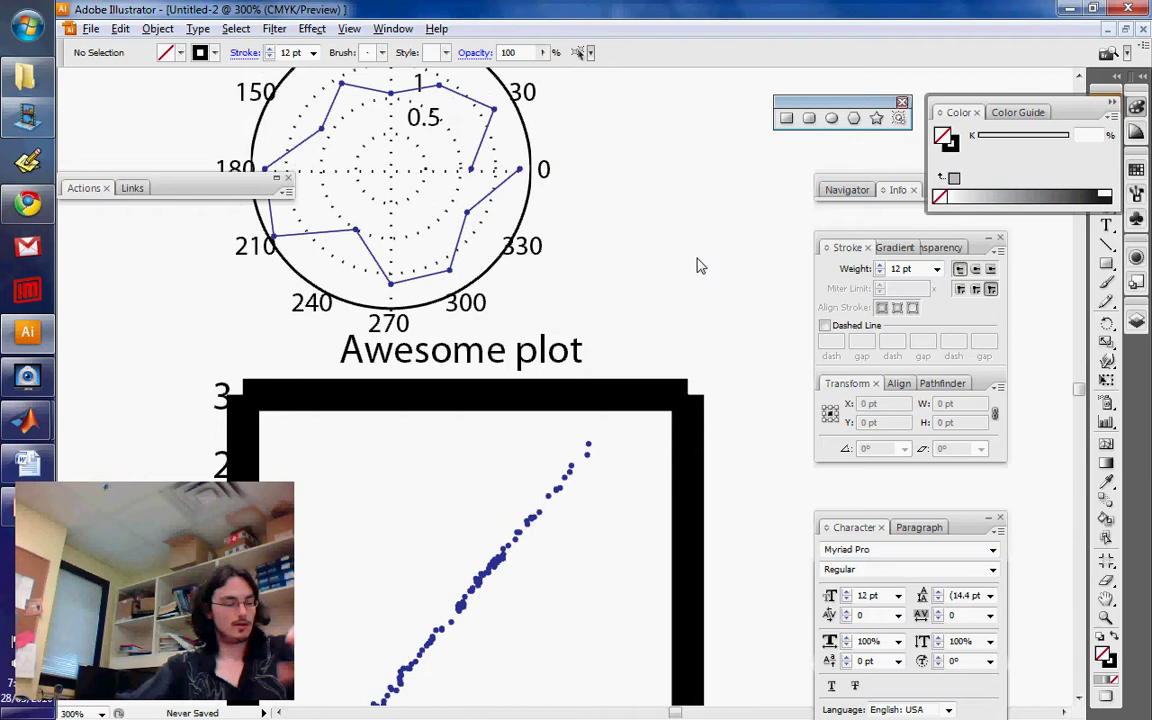
pyautogui.scroll(6, 700, 266)
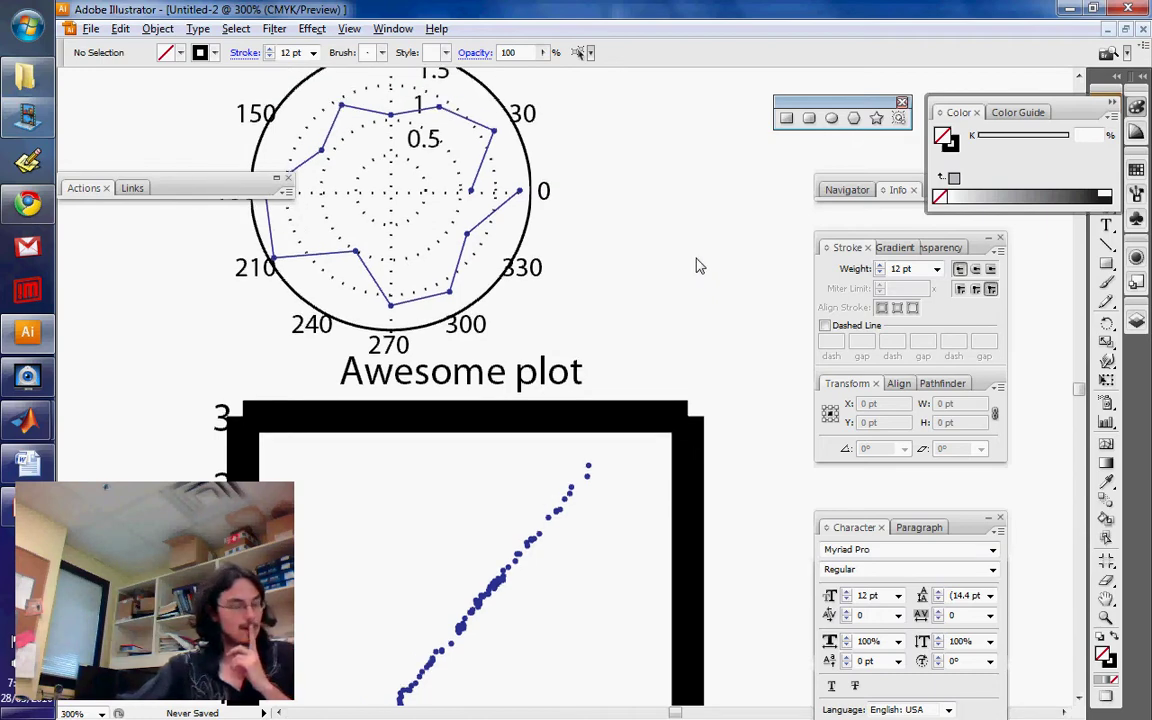
pyautogui.scroll(10, 680, 320)
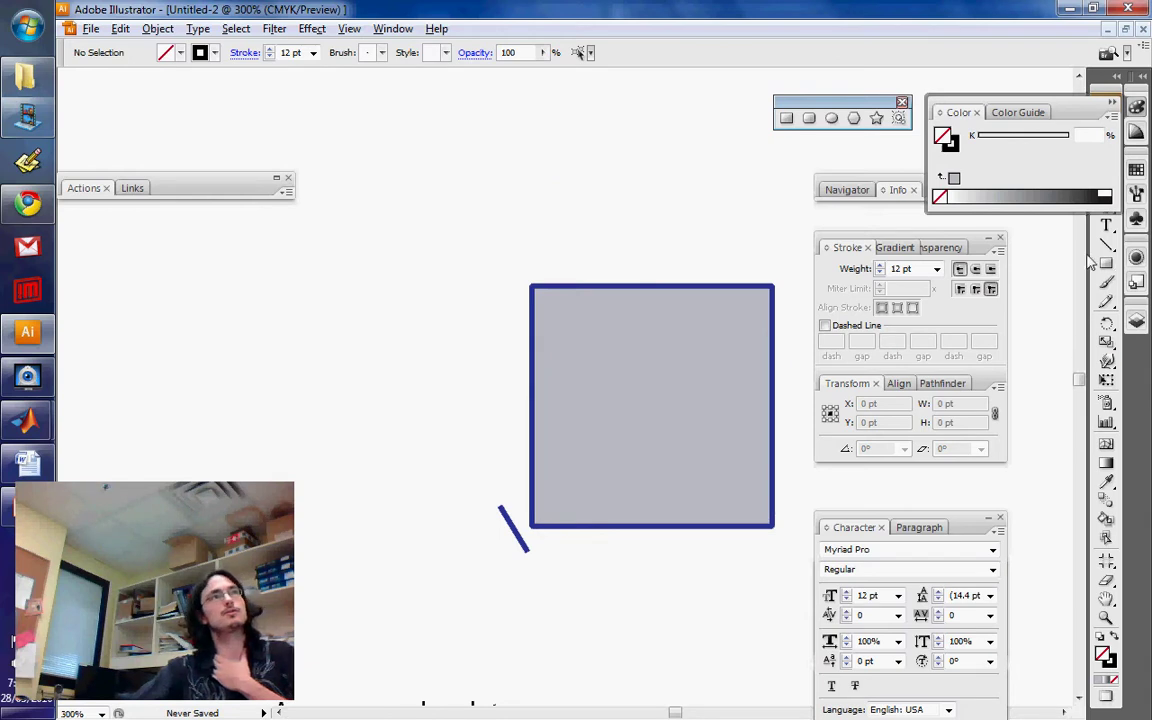
pyautogui.moveTo(152, 343); pyautogui.dragTo(397, 345)
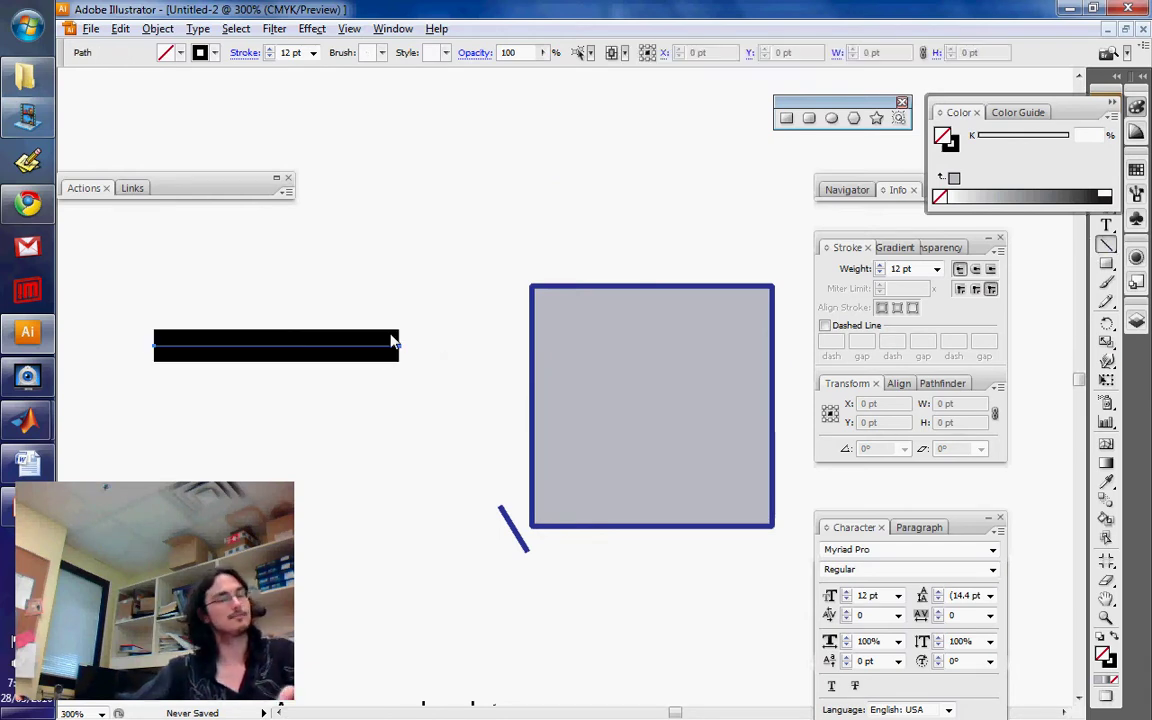
pyautogui.press('v')
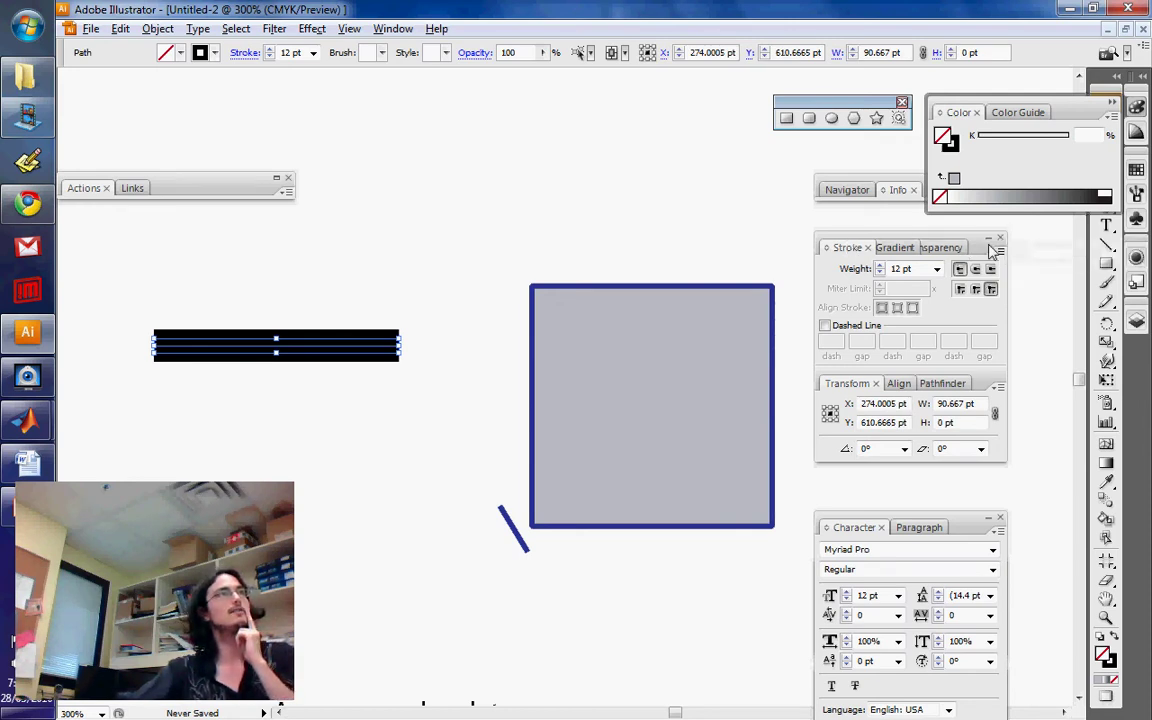
# - Cycle through the Stroke option views and turn on Dashed Line for the black horizontal line
pyautogui.click(818, 247)
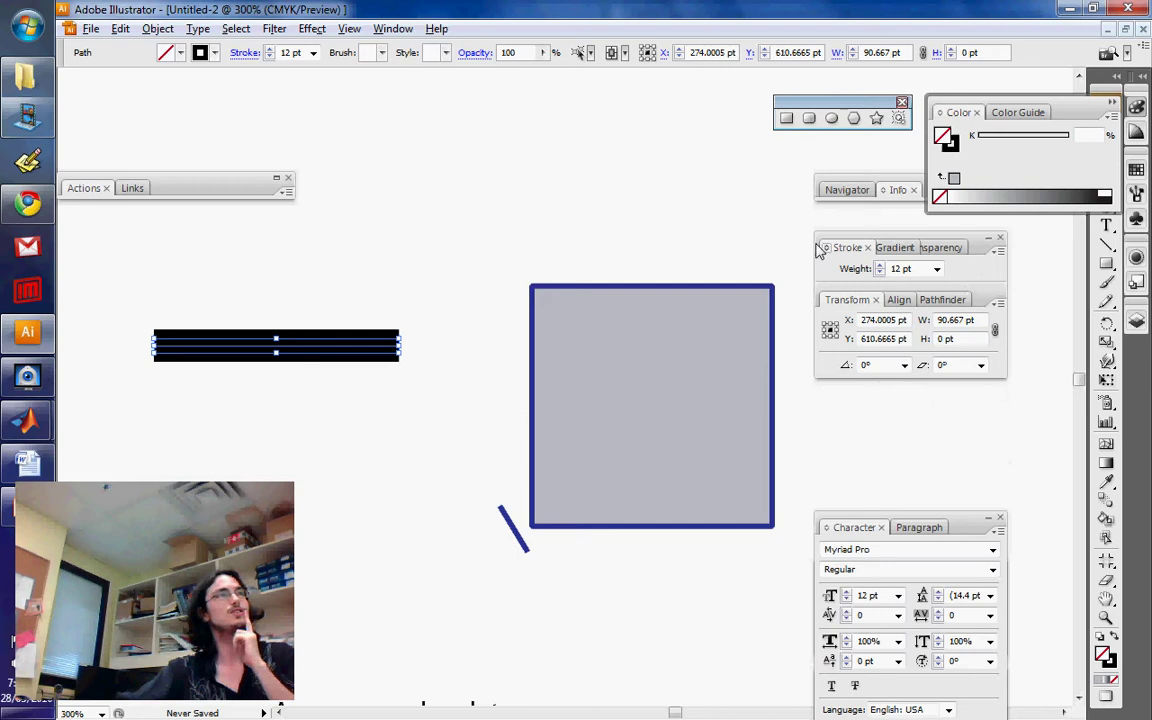
pyautogui.click(822, 247)
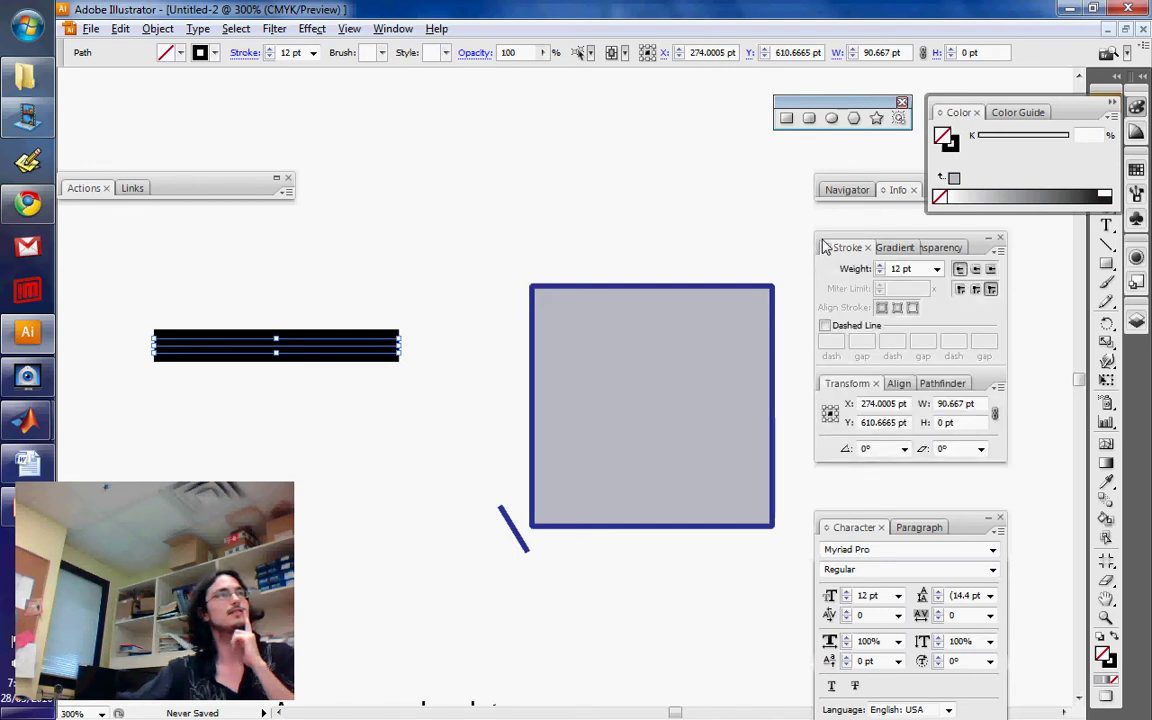
pyautogui.click(820, 247)
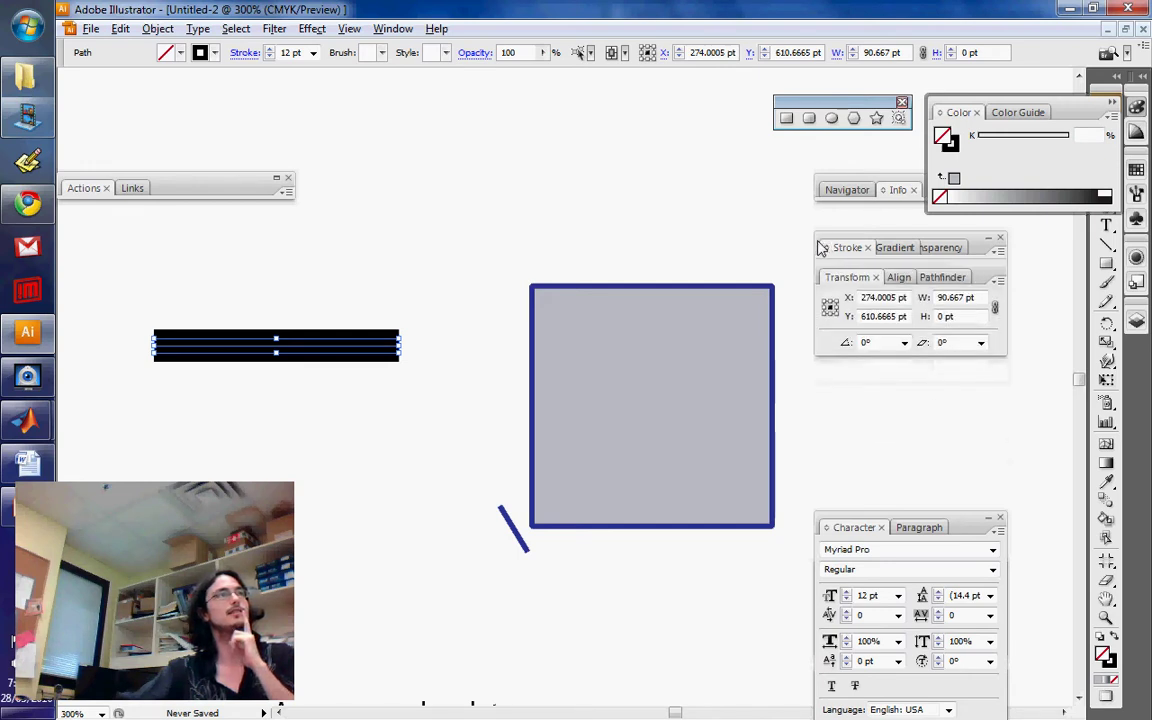
pyautogui.click(820, 247)
pyautogui.click(845, 326)
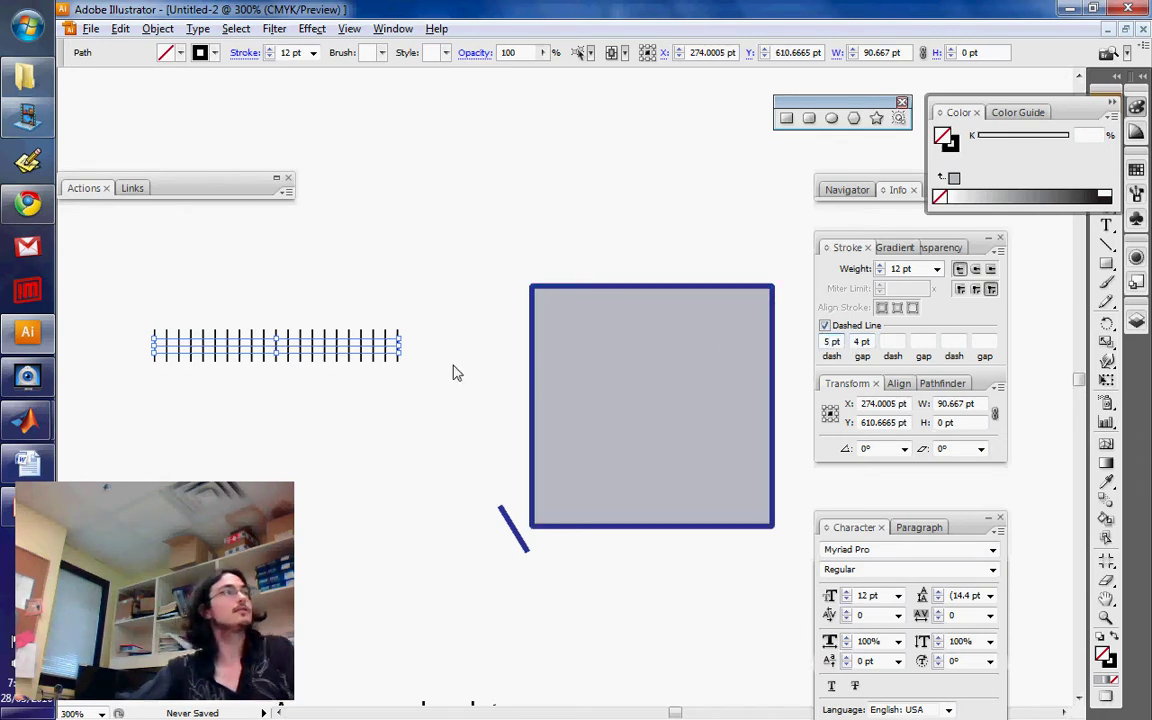
# - Set the black line's first dash to 10 pt and its first gap to 2 pt
pyautogui.click(825, 342)
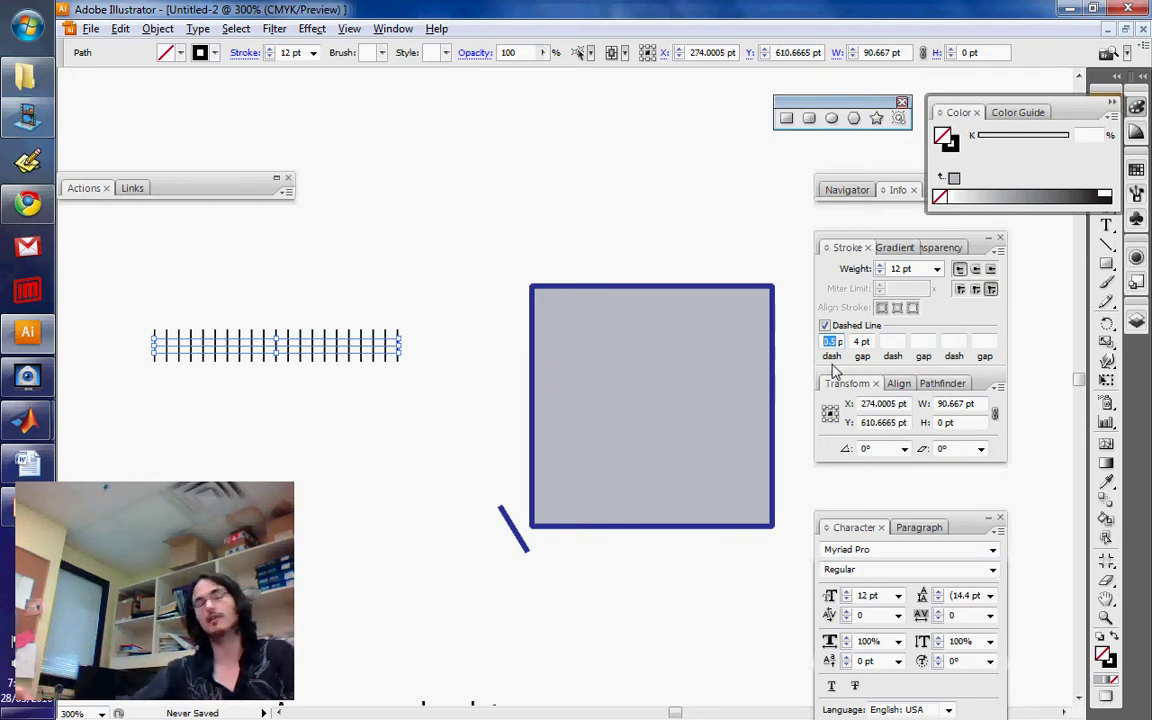
pyautogui.write('10')
pyautogui.press('Return')
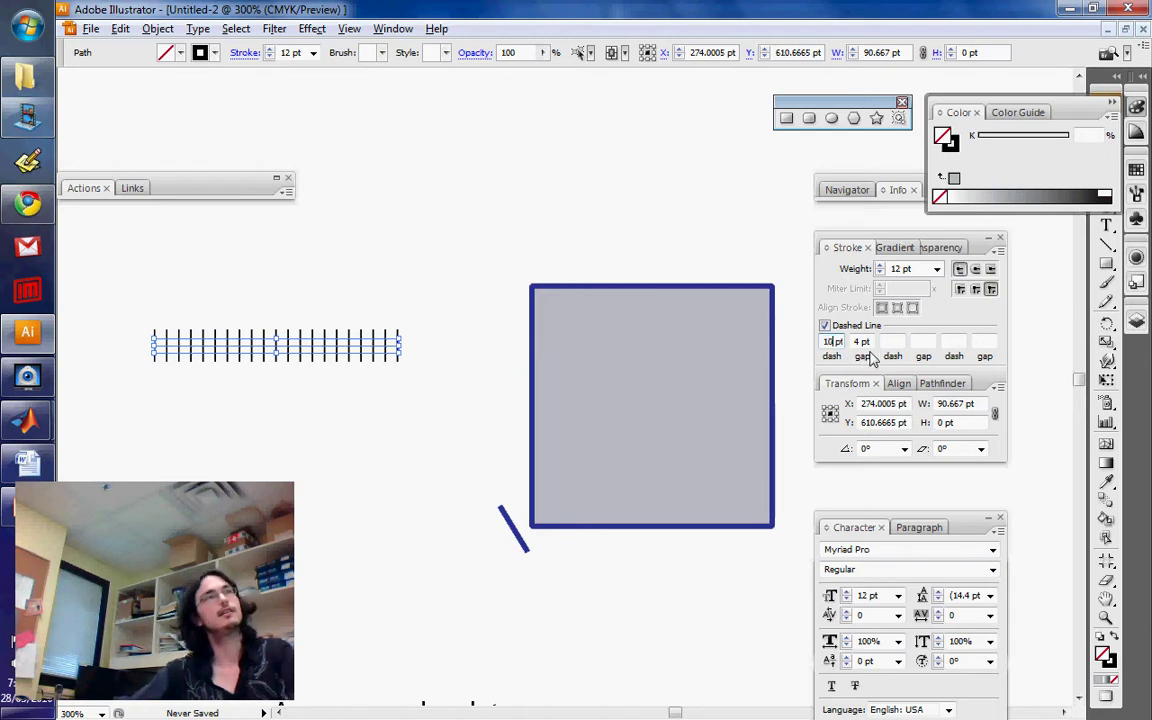
pyautogui.moveTo(860, 341); pyautogui.dragTo(843, 339)
pyautogui.write('2')
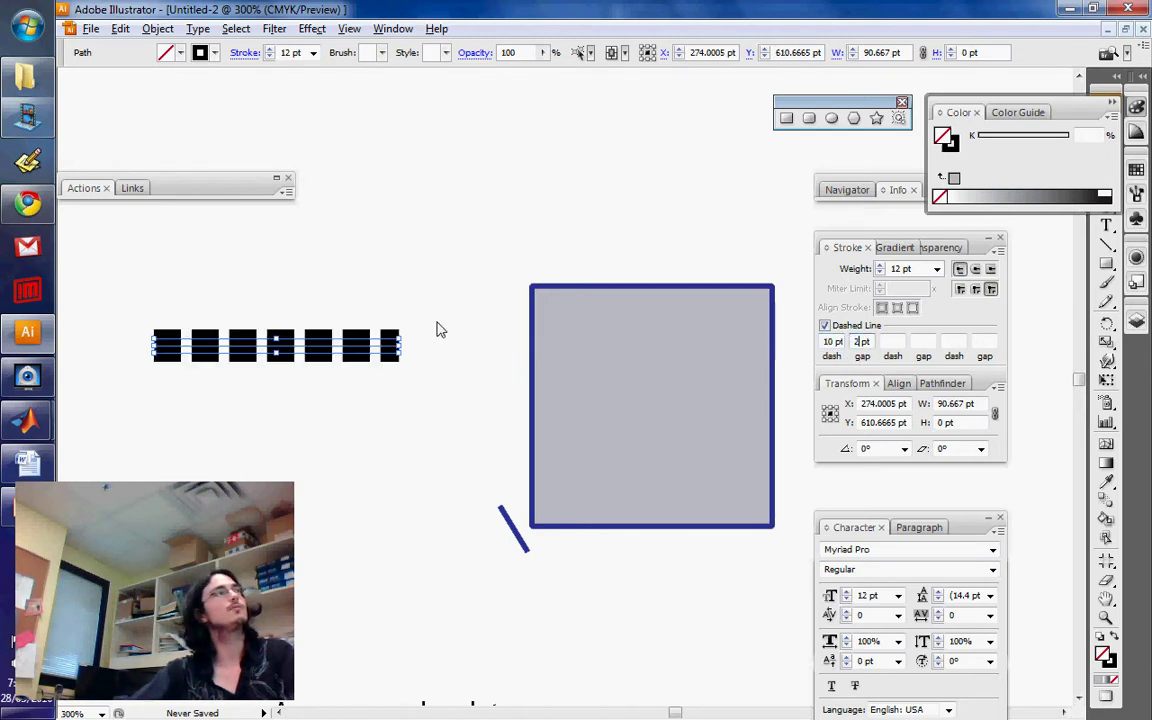
pyautogui.click(463, 351)
pyautogui.click(358, 344)
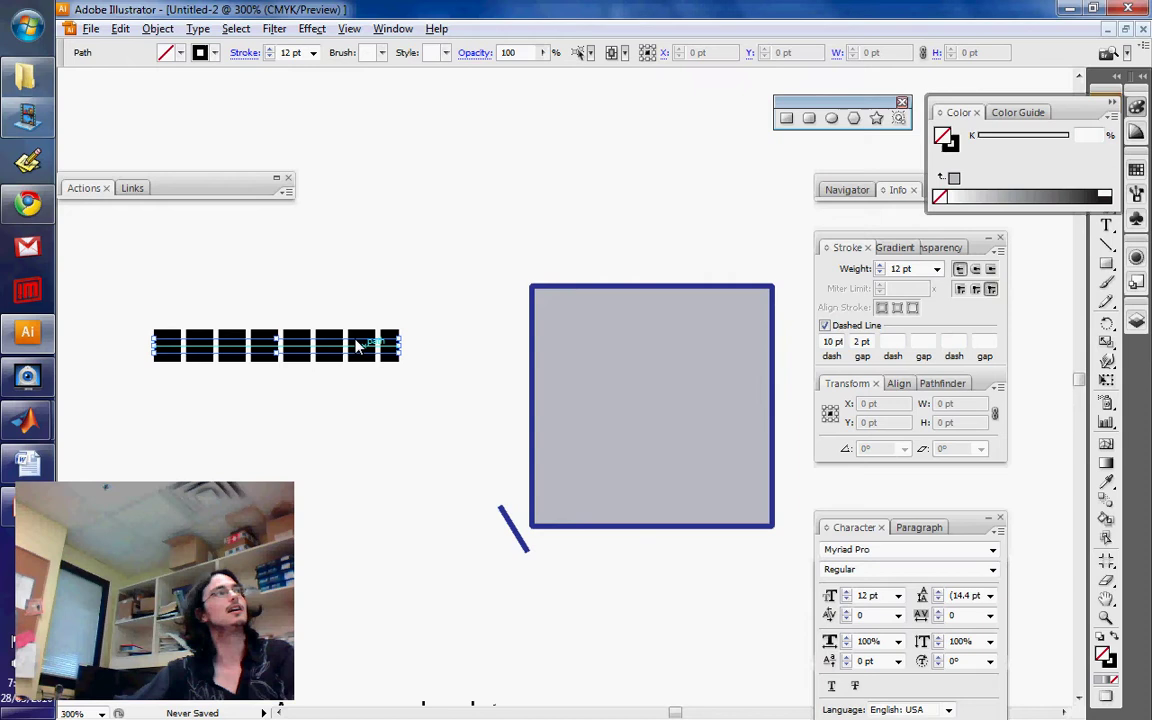
# - Add a second dash of 5 pt and a second gap of 7 pt to the black line's pattern
pyautogui.click(885, 341)
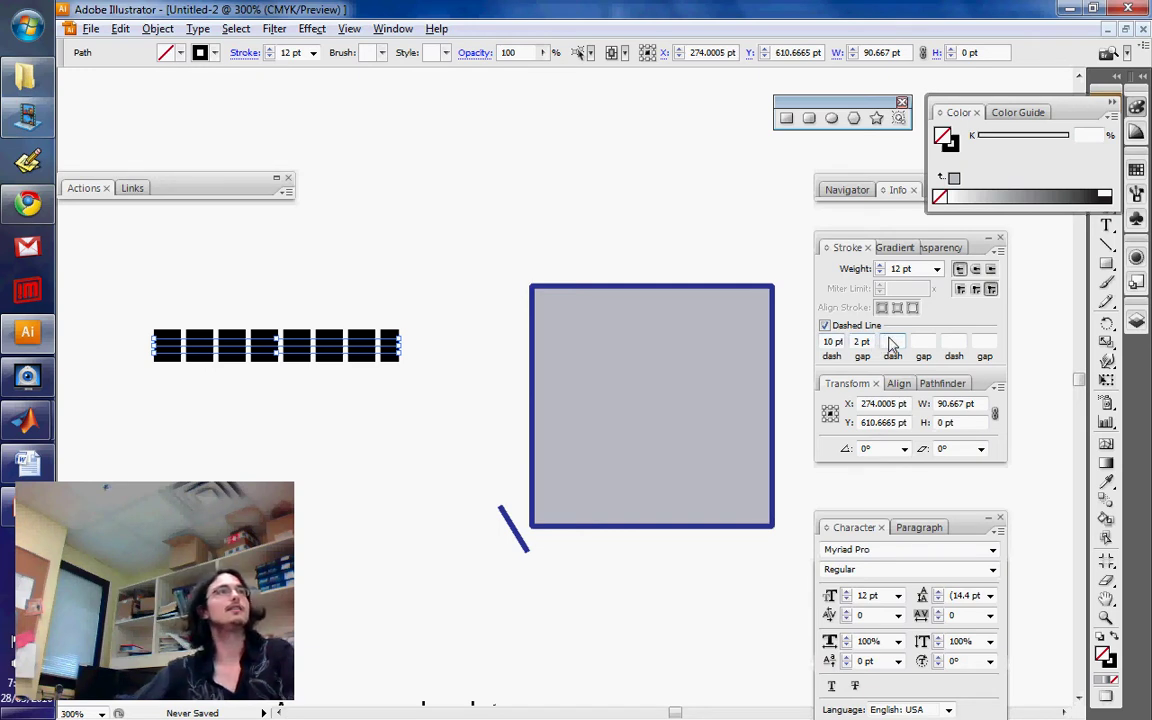
pyautogui.write('5')
pyautogui.click(928, 343)
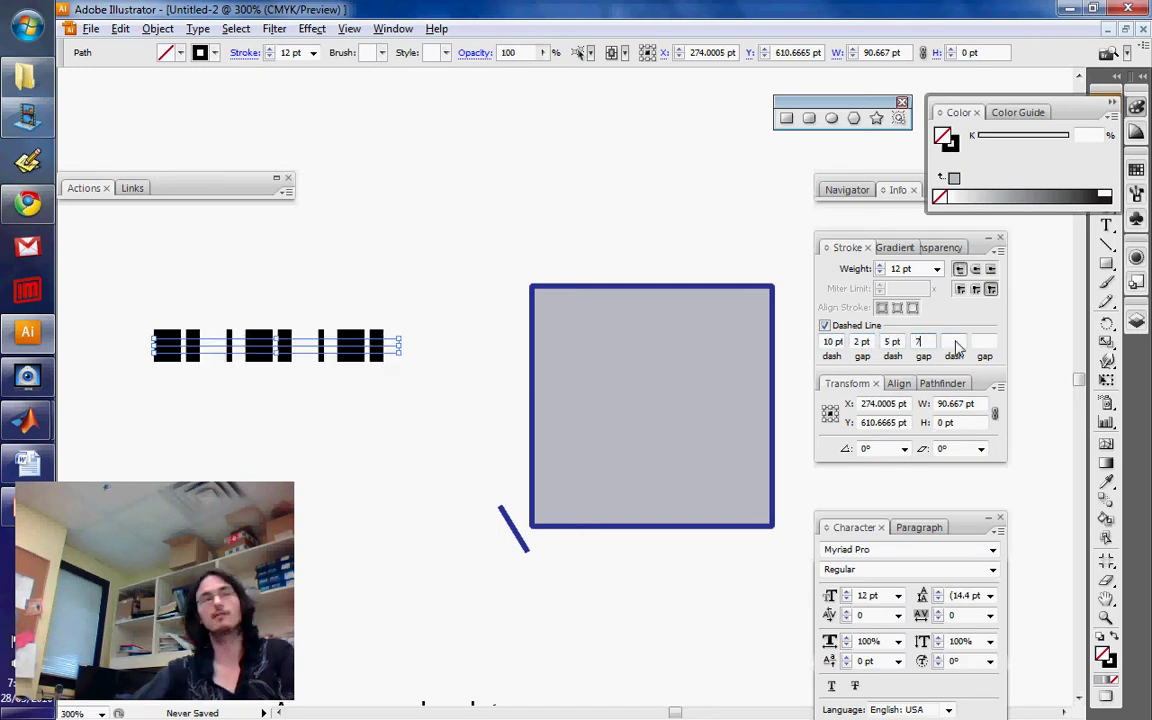
pyautogui.write('7')
pyautogui.press('Tab')
pyautogui.click(404, 211)
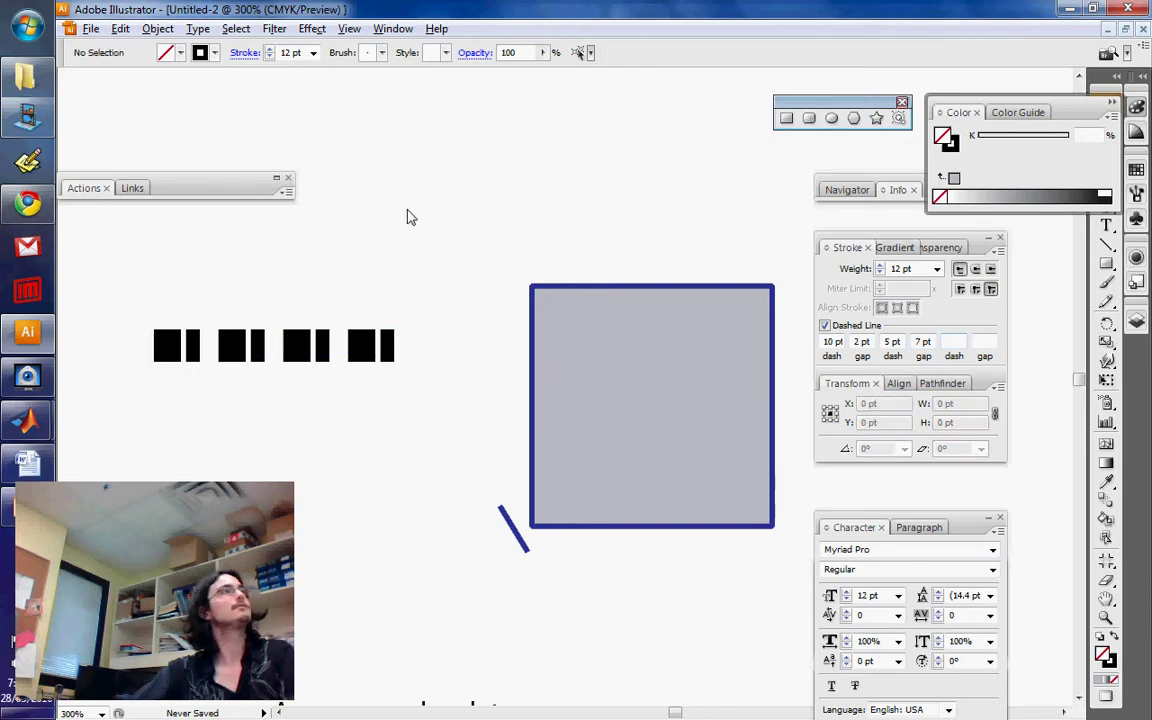
# - Set the second gap and second dash of the black line's pattern to 0 pt, and deselect the line
pyautogui.click(347, 345)
pyautogui.moveTo(920, 340); pyautogui.dragTo(906, 349)
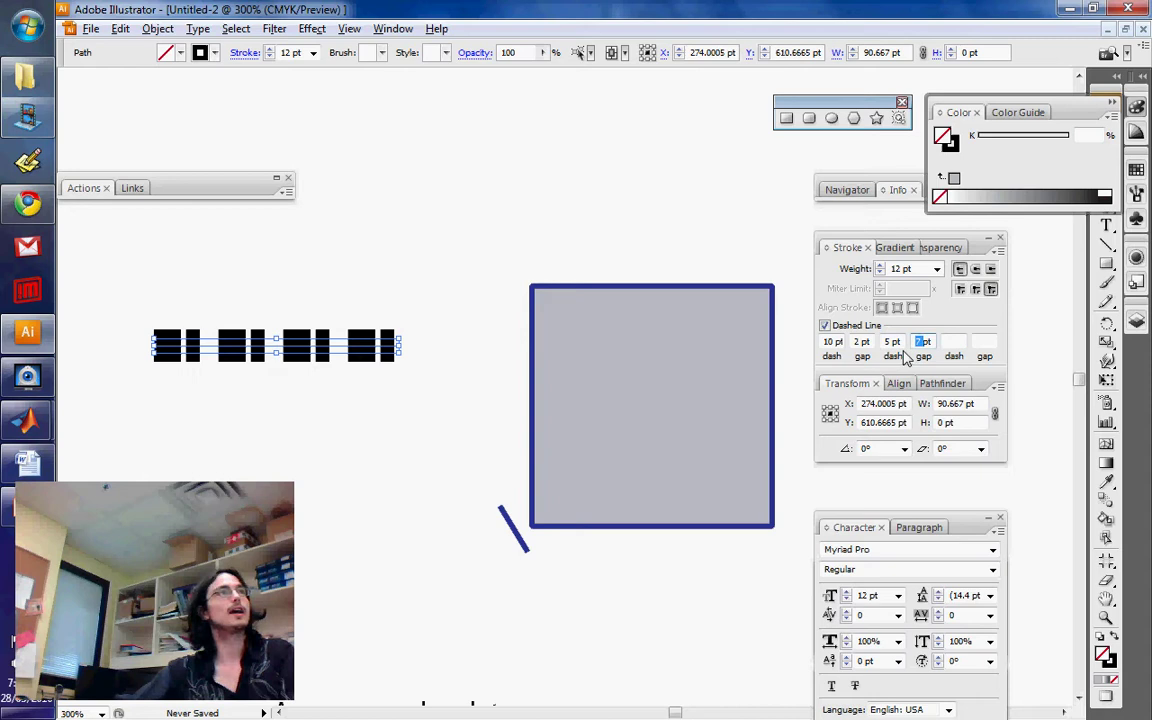
pyautogui.press('BackSpace')
pyautogui.click(881, 338)
pyautogui.click(589, 396)
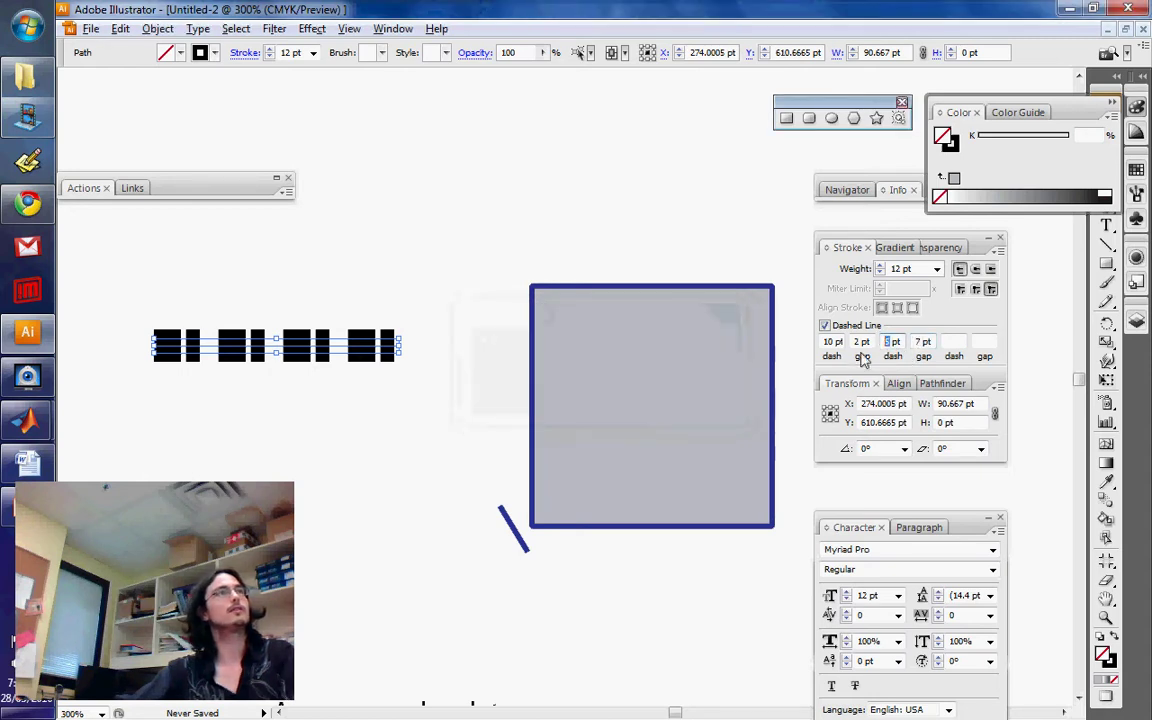
pyautogui.write('0')
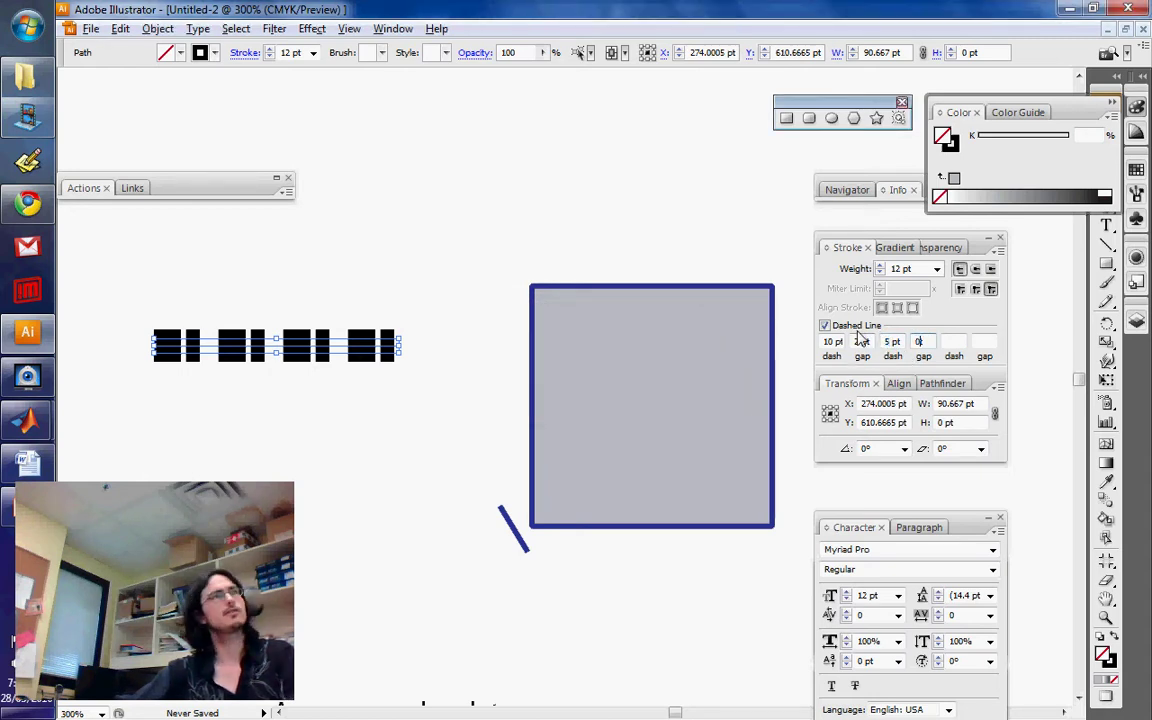
pyautogui.doubleClick(890, 342)
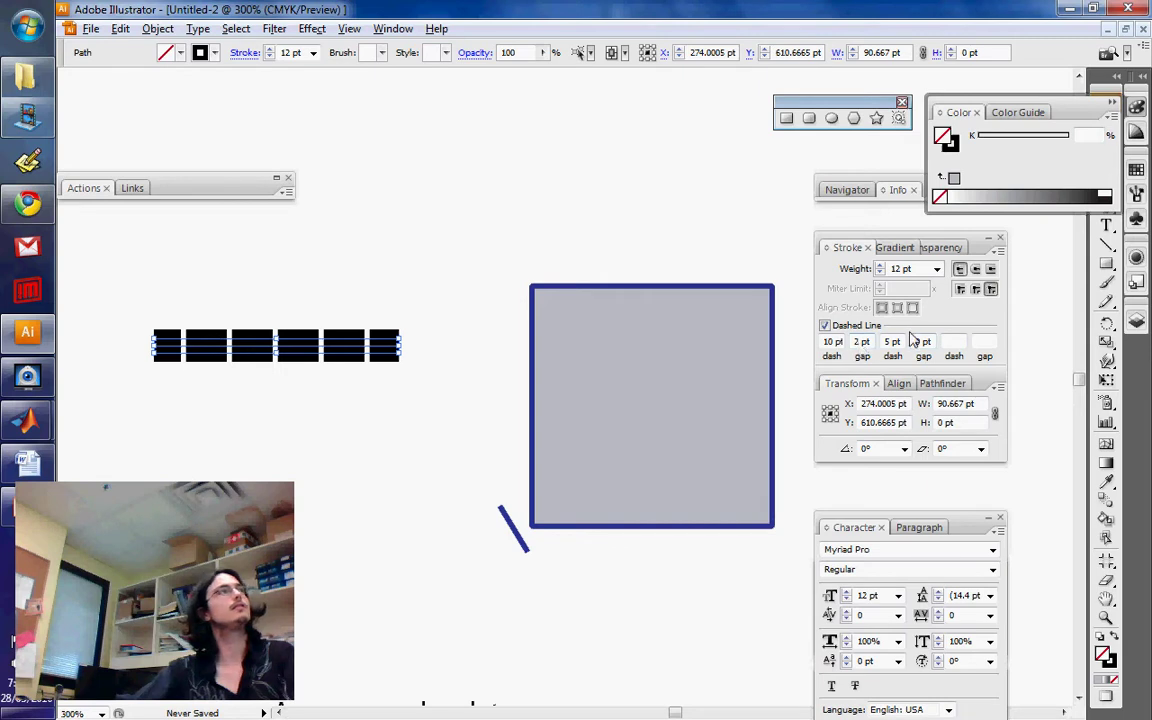
pyautogui.write('0')
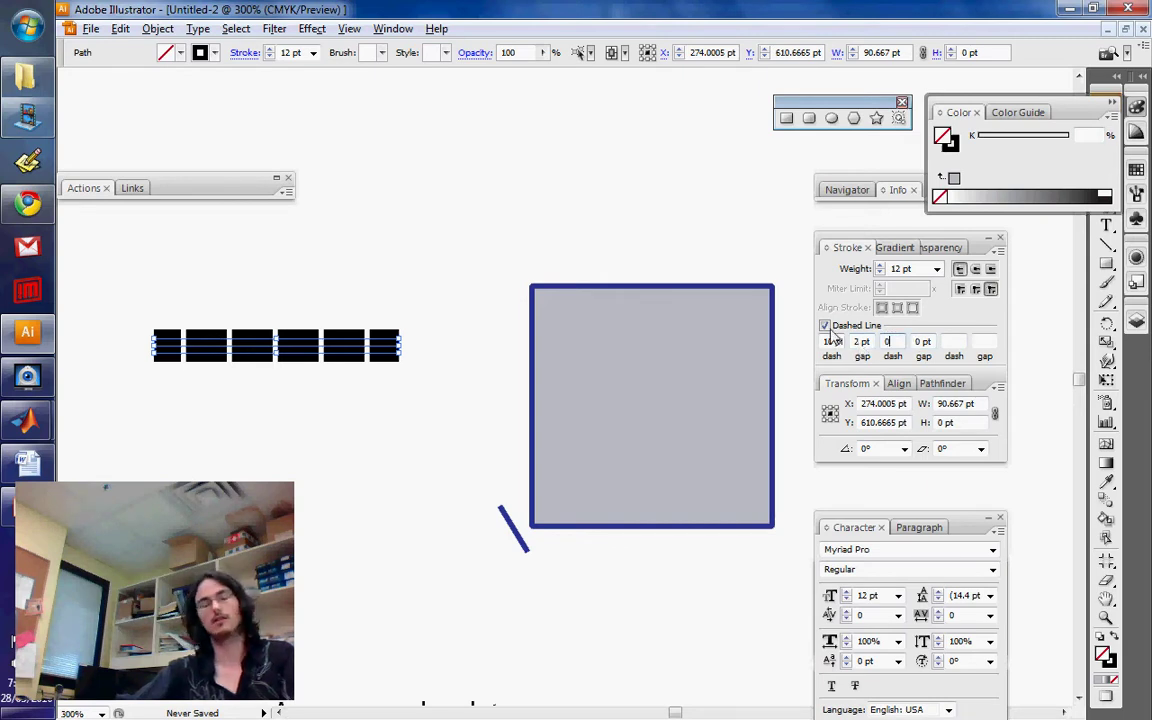
pyautogui.press('Return')
pyautogui.click(471, 342)
pyautogui.scroll(1, 473, 344)
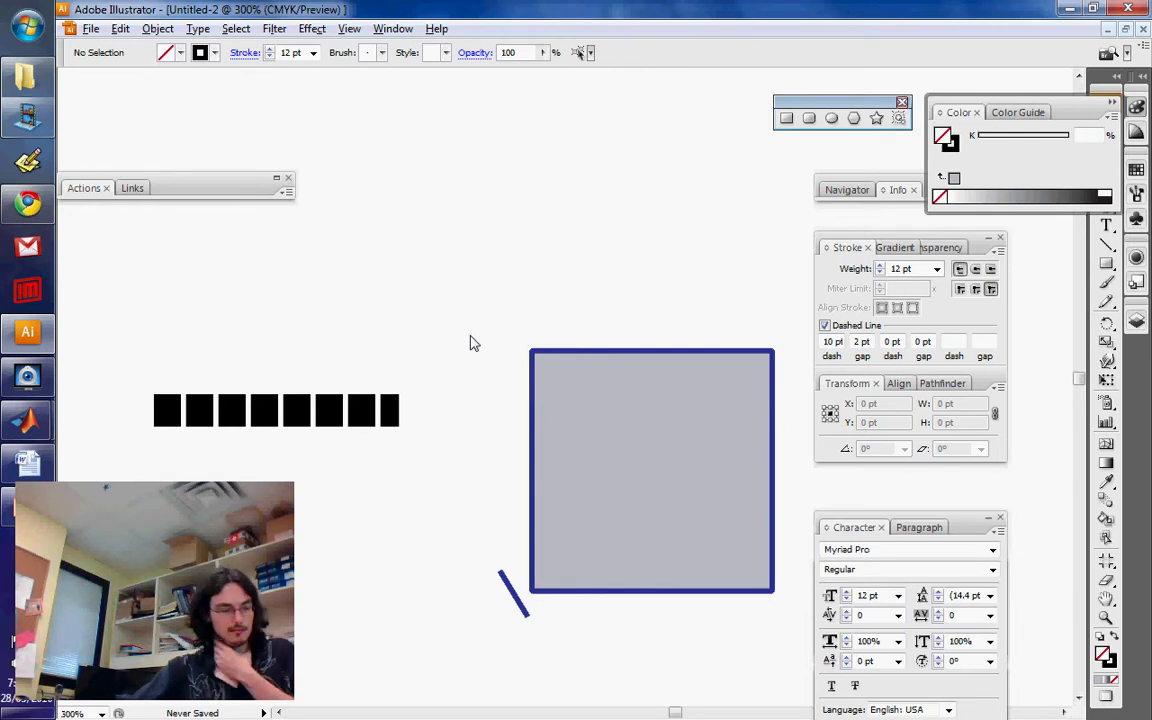
pyautogui.press('z')
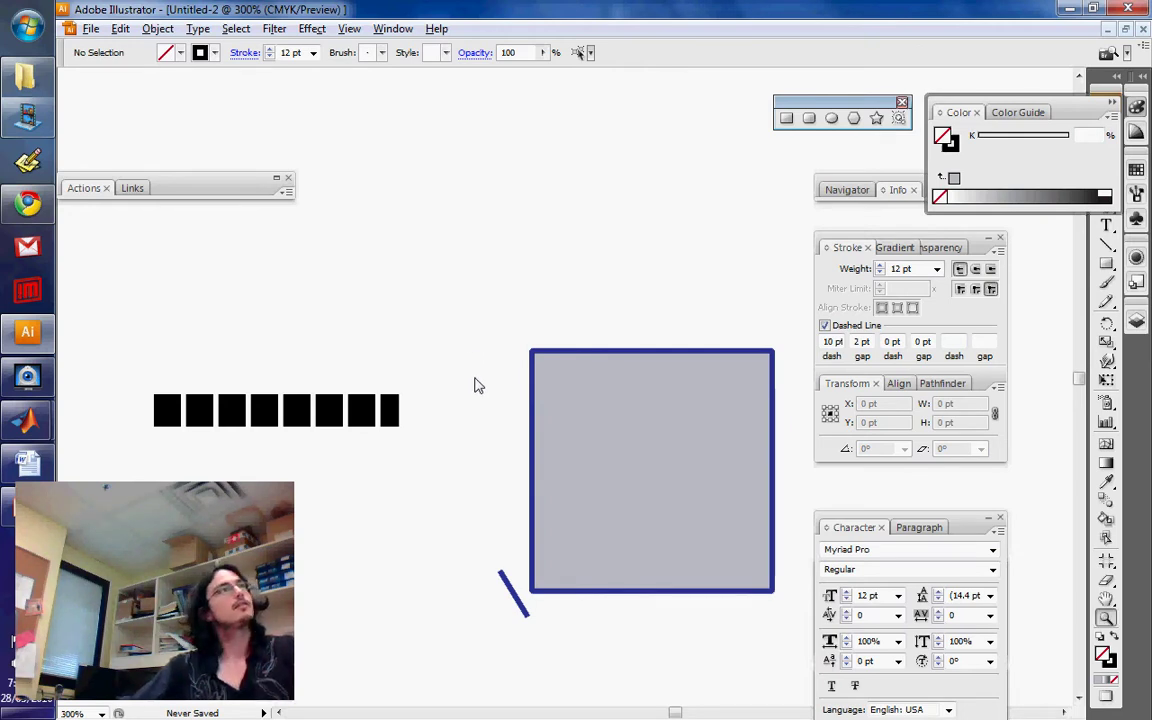
# - Draw a diagonal line about 44 pt wide and 137 pt high, to the left of the dashed black line on the artboard
pyautogui.keyDown('alt'); pyautogui.click(475, 379); pyautogui.keyUp('alt')
pyautogui.keyDown('alt'); pyautogui.click(475, 378); pyautogui.keyUp('alt')
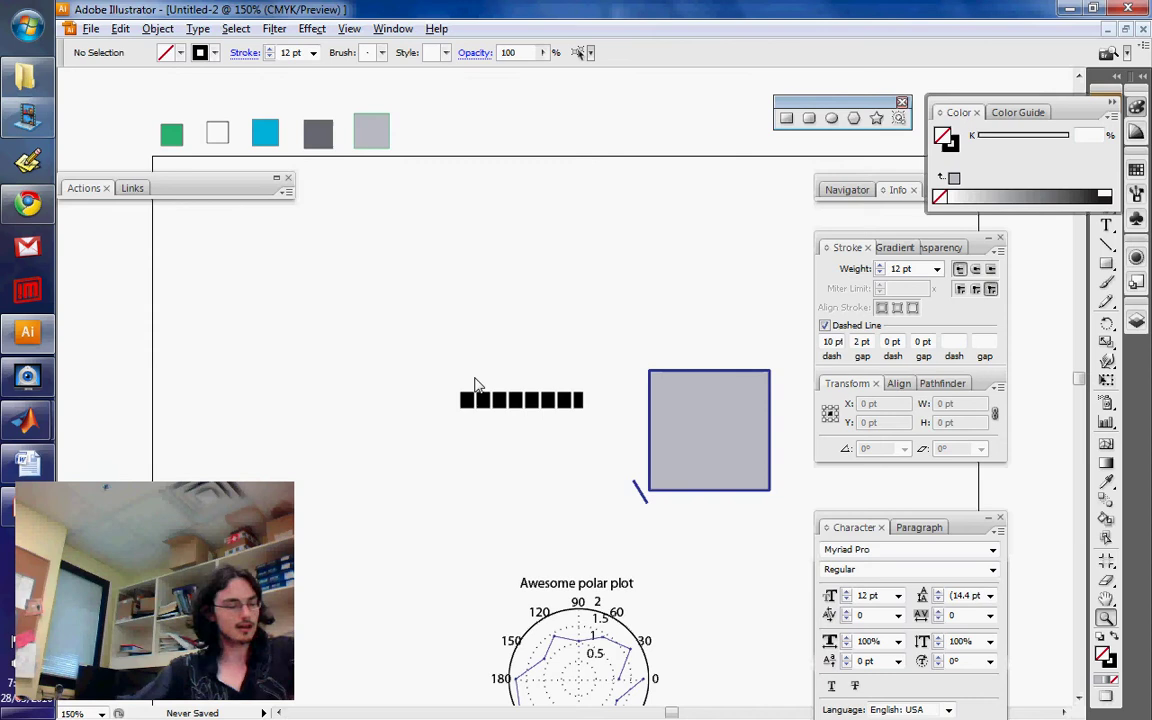
pyautogui.hotkey('ctrl', '-')
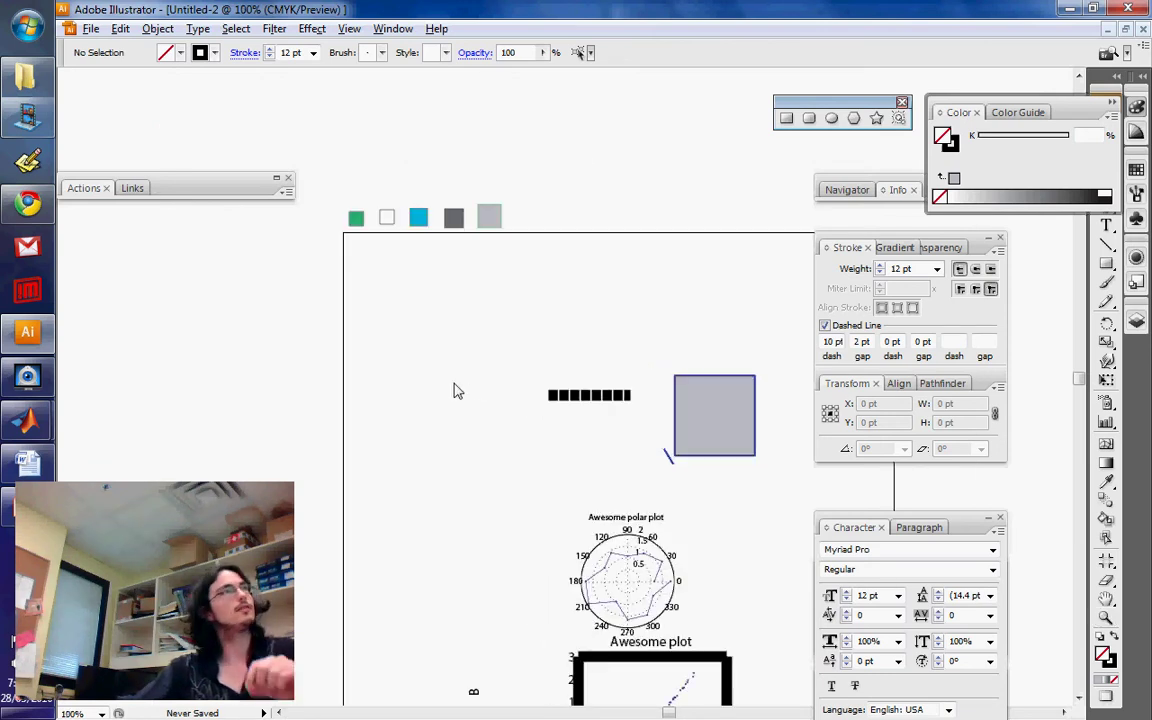
pyautogui.click(1105, 242)
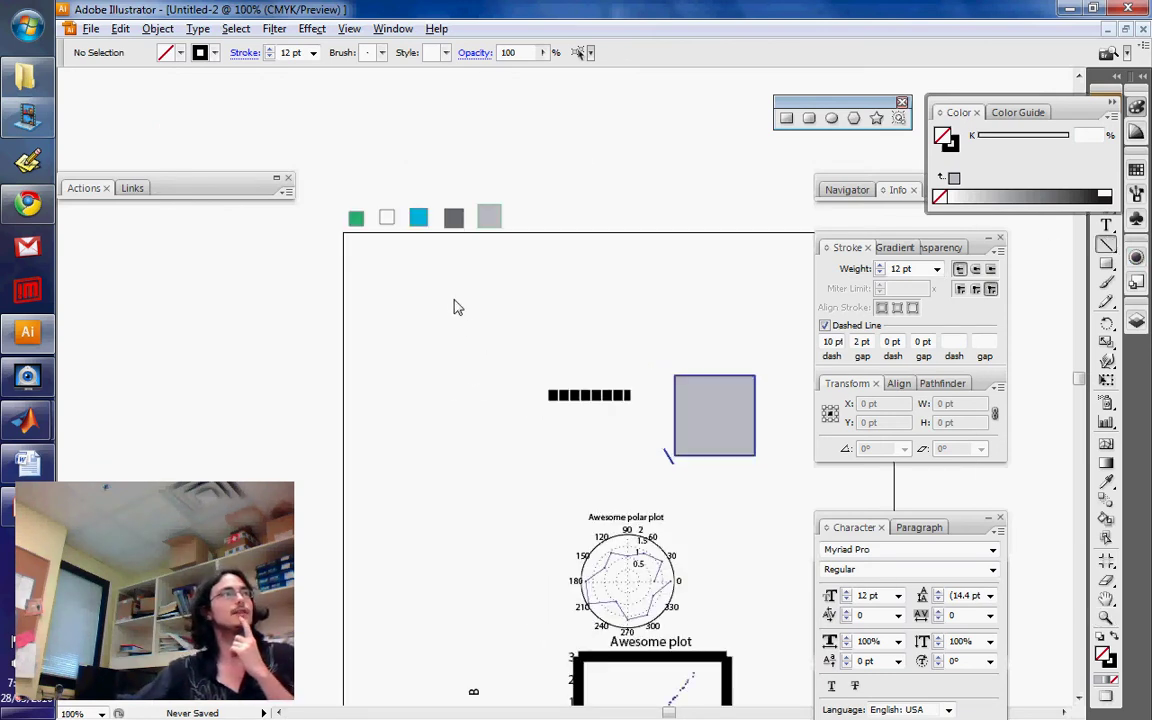
pyautogui.moveTo(461, 305); pyautogui.dragTo(419, 425)
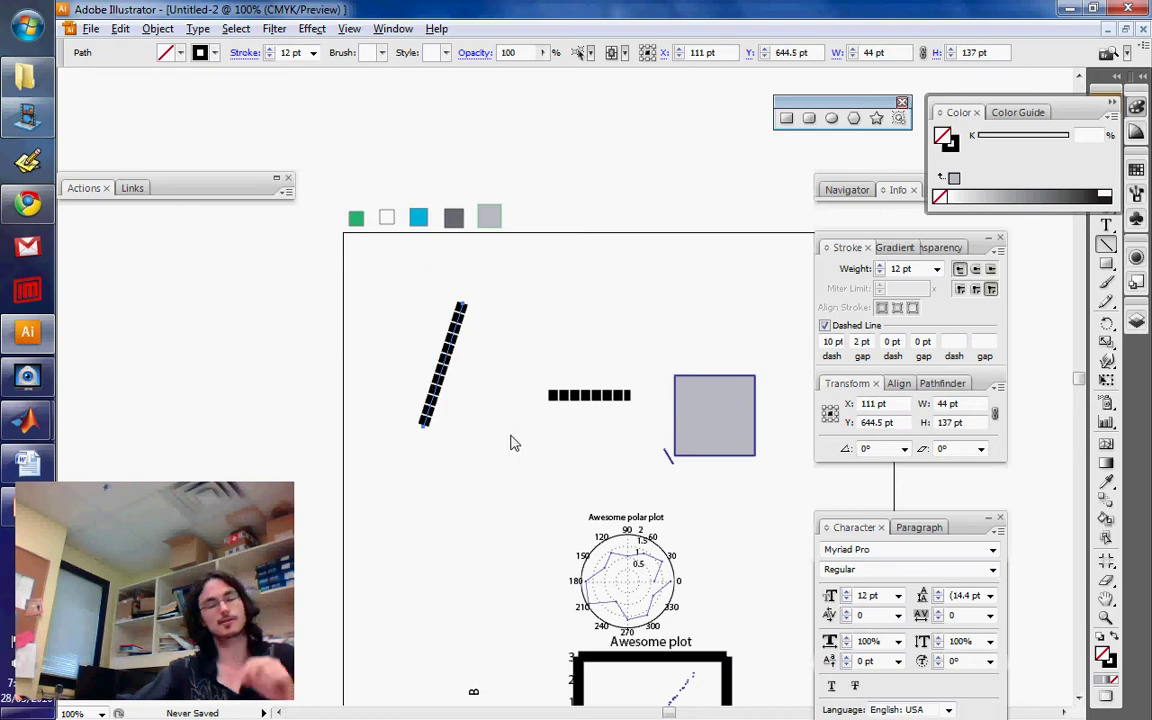
# - Turn off Dashed Line for the new diagonal line and keep the line selected
pyautogui.press('v')
pyautogui.click(823, 325)
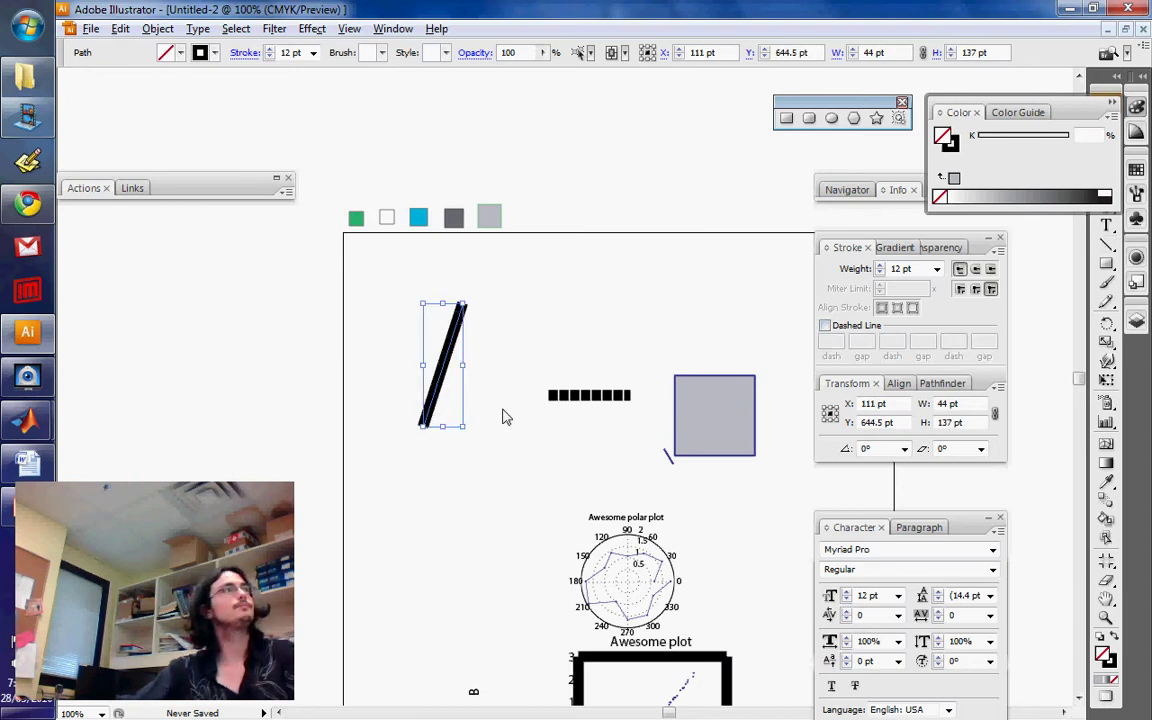
pyautogui.click(490, 405)
pyautogui.click(440, 370)
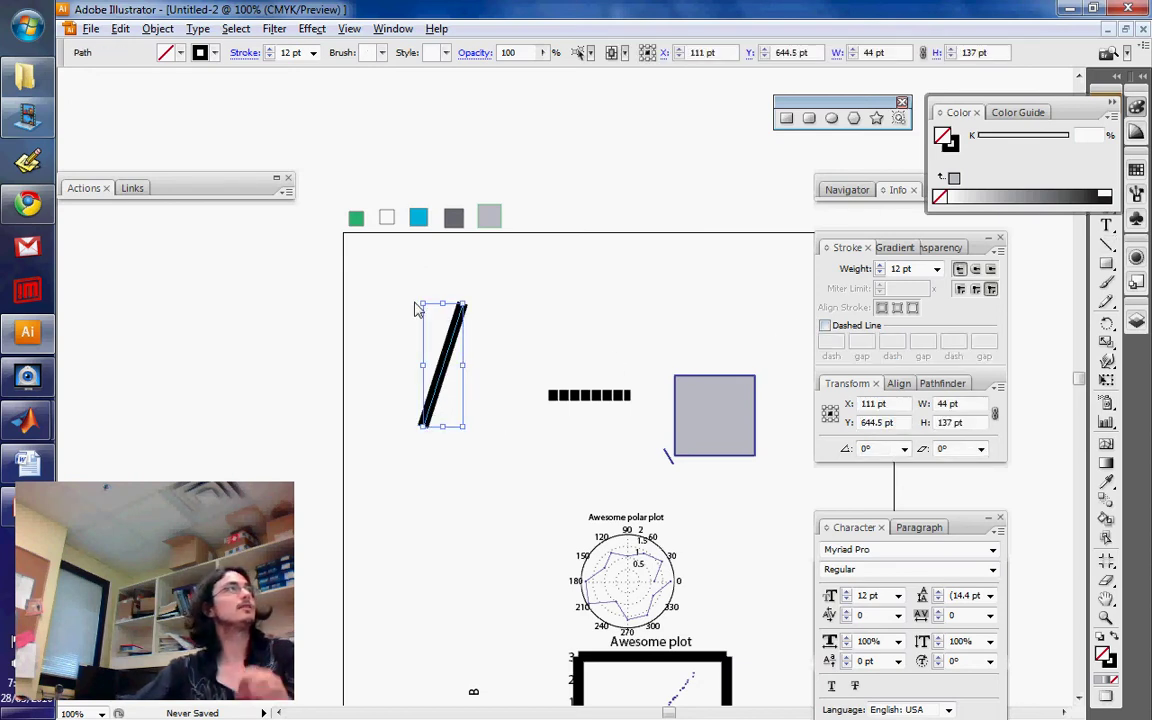
# - Try the Add Arrowheads filter on the diagonal line with end style 1 at 100% scale, and undo it
pyautogui.click(257, 18)
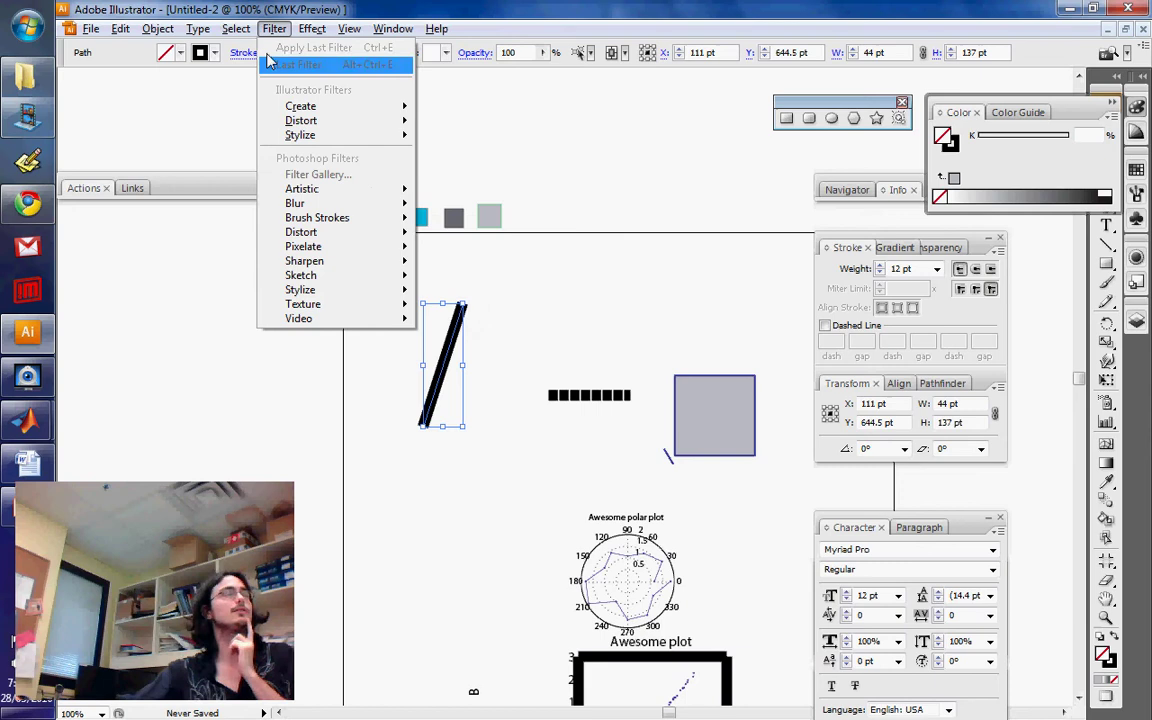
pyautogui.moveTo(282, 131)
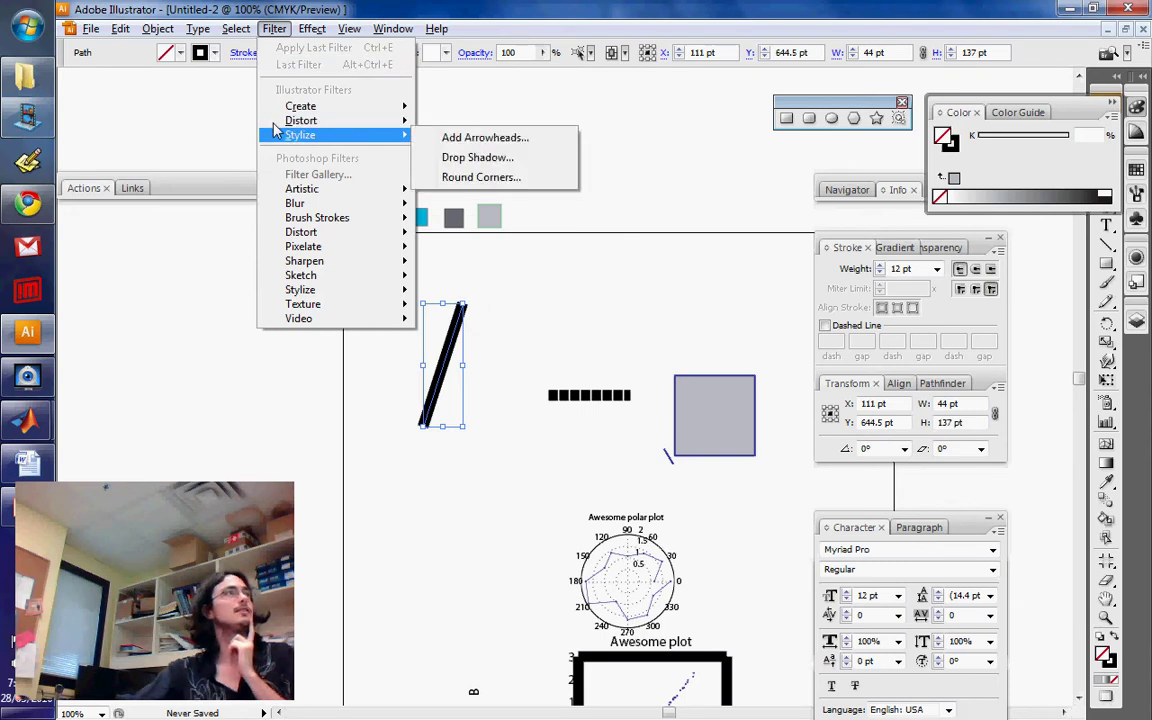
pyautogui.click(470, 137)
pyautogui.moveTo(548, 245); pyautogui.dragTo(640, 196)
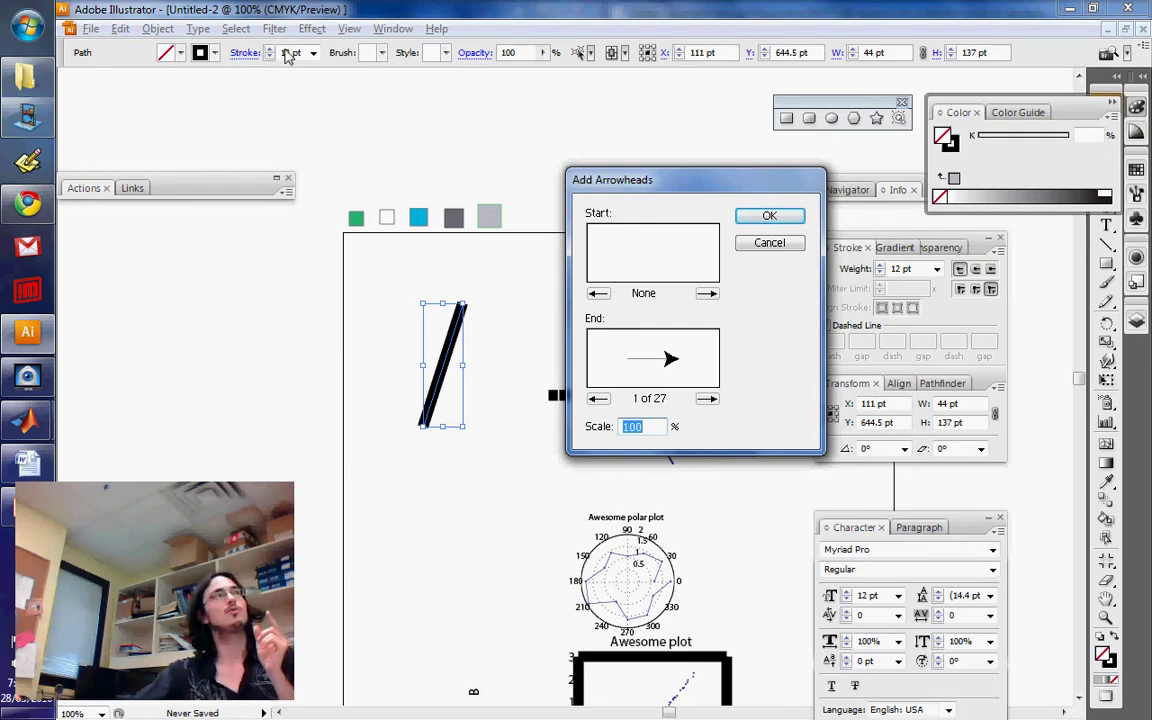
pyautogui.click(760, 216)
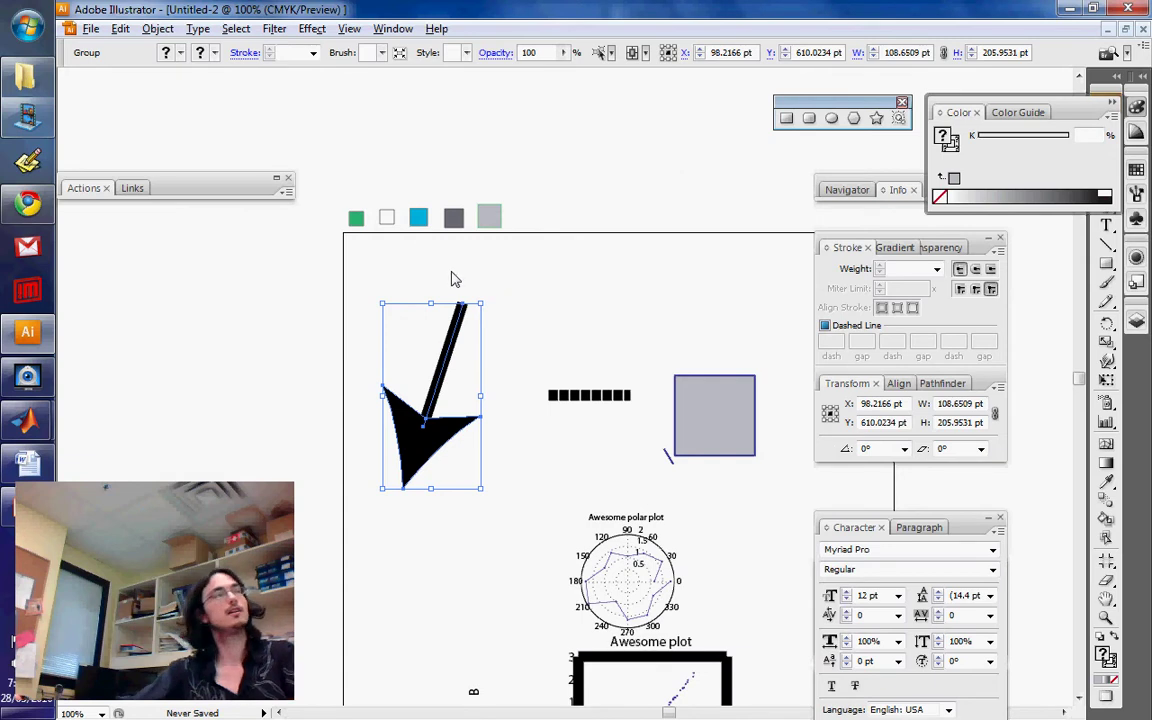
pyautogui.hotkey('ctrl', 'z')
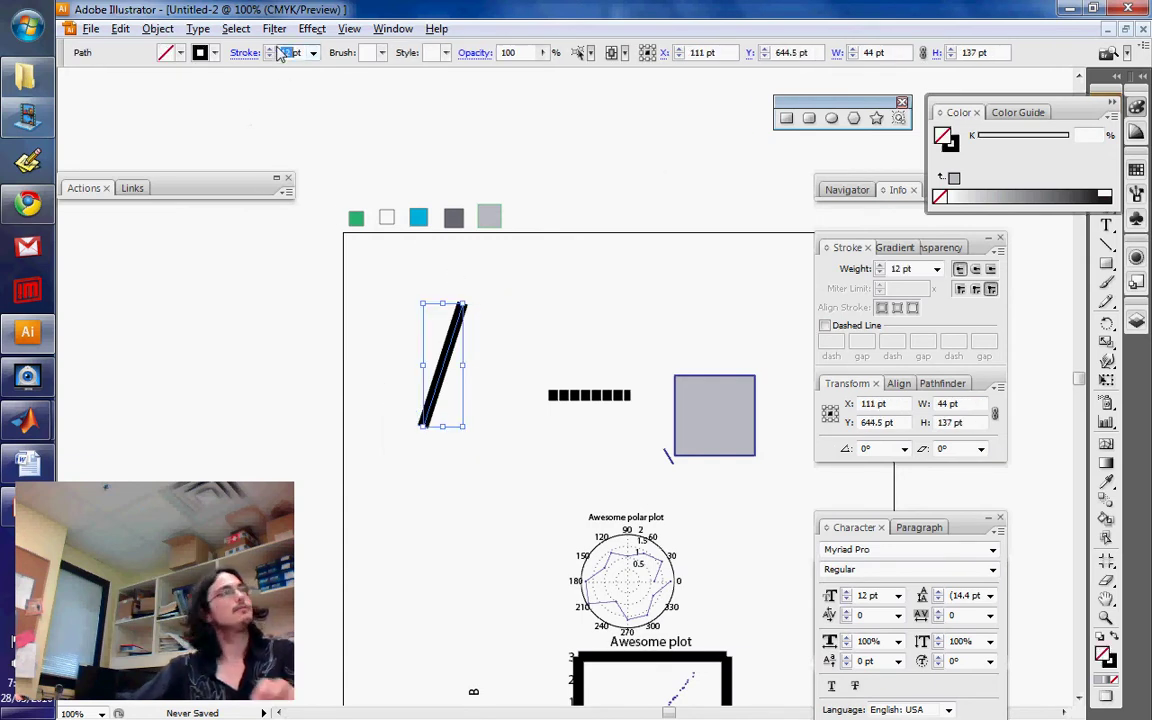
# - Set the diagonal line's stroke weight to 1 pt, and try reapplying the last arrowhead filter before undoing the arrowhead
pyautogui.hotkey('ctrl', 'z')
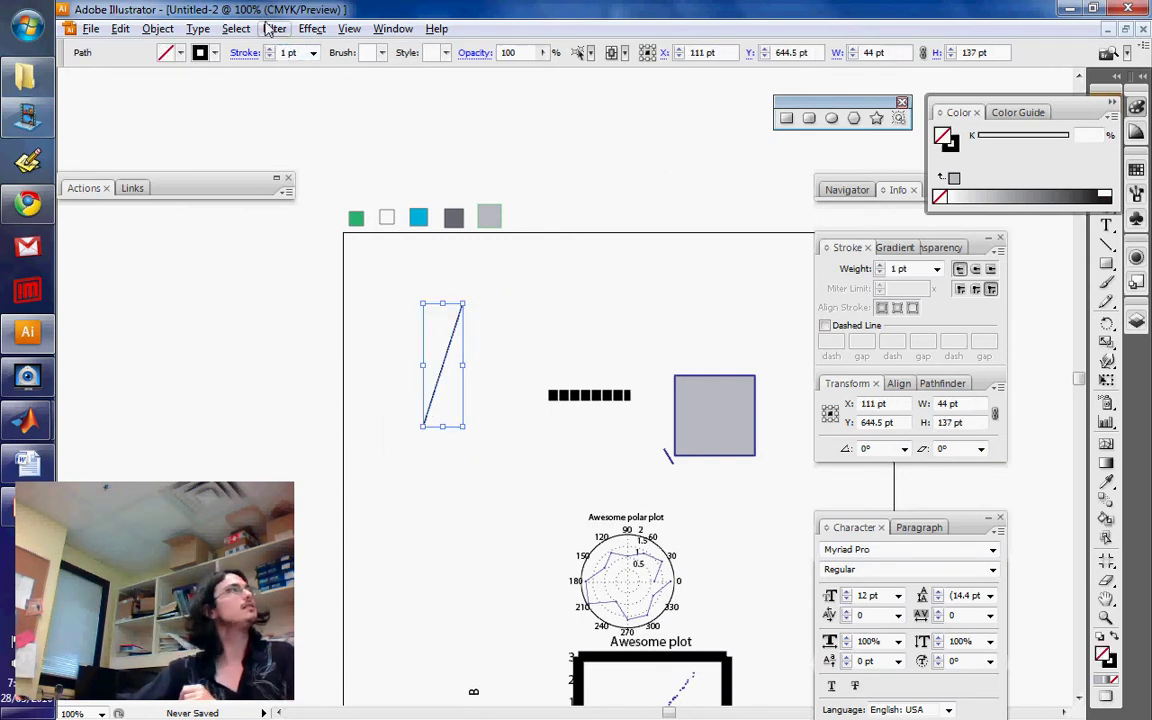
pyautogui.click(272, 29)
pyautogui.click(278, 47)
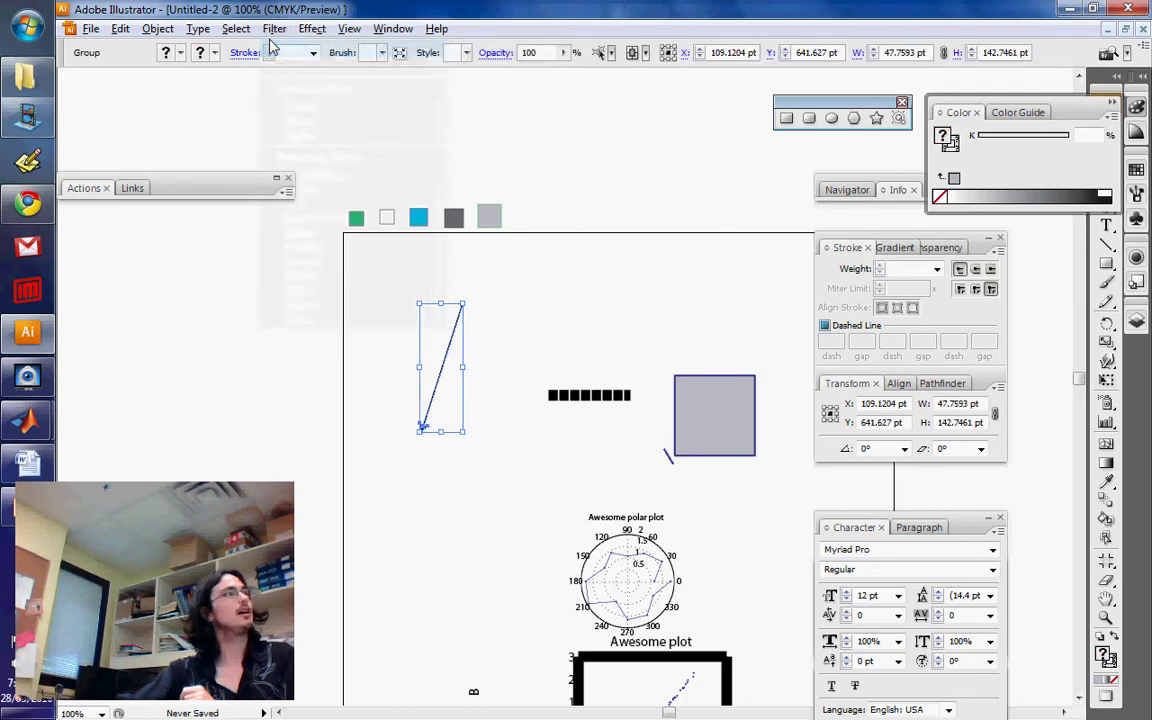
pyautogui.click(560, 440)
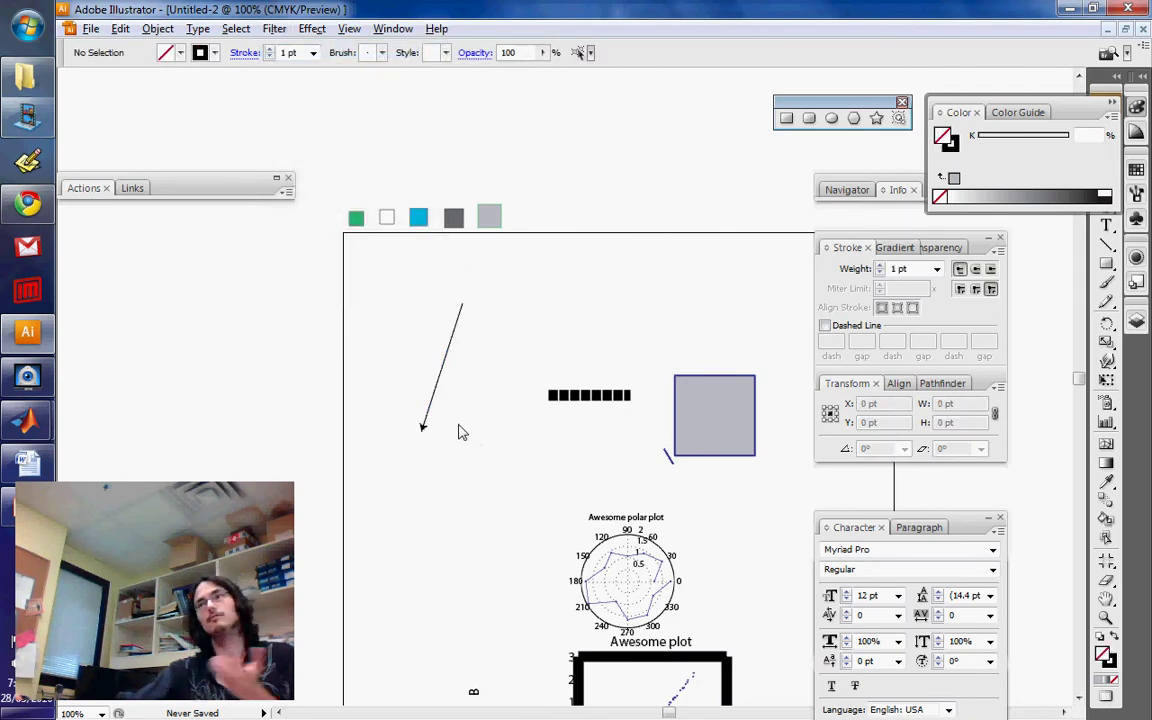
pyautogui.hotkey('ctrl', 'z')
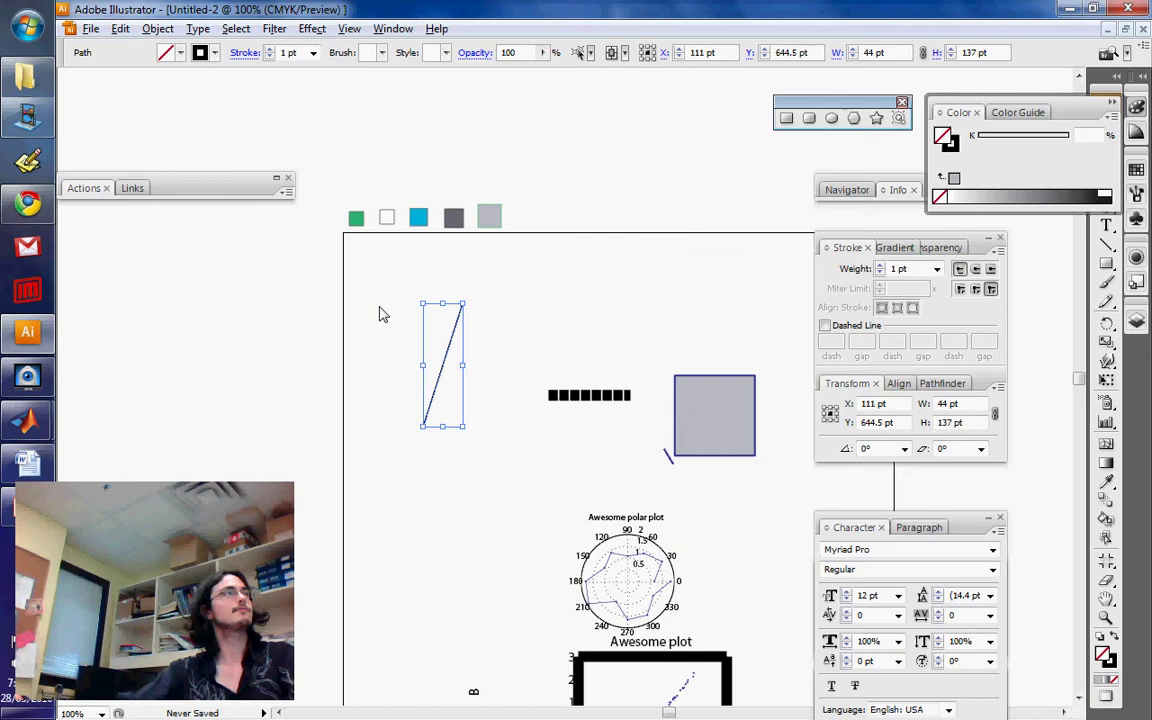
# - Start the Add Arrowheads filter on the diagonal line and choose end arrowhead style 11 of 27
pyautogui.click(265, 28)
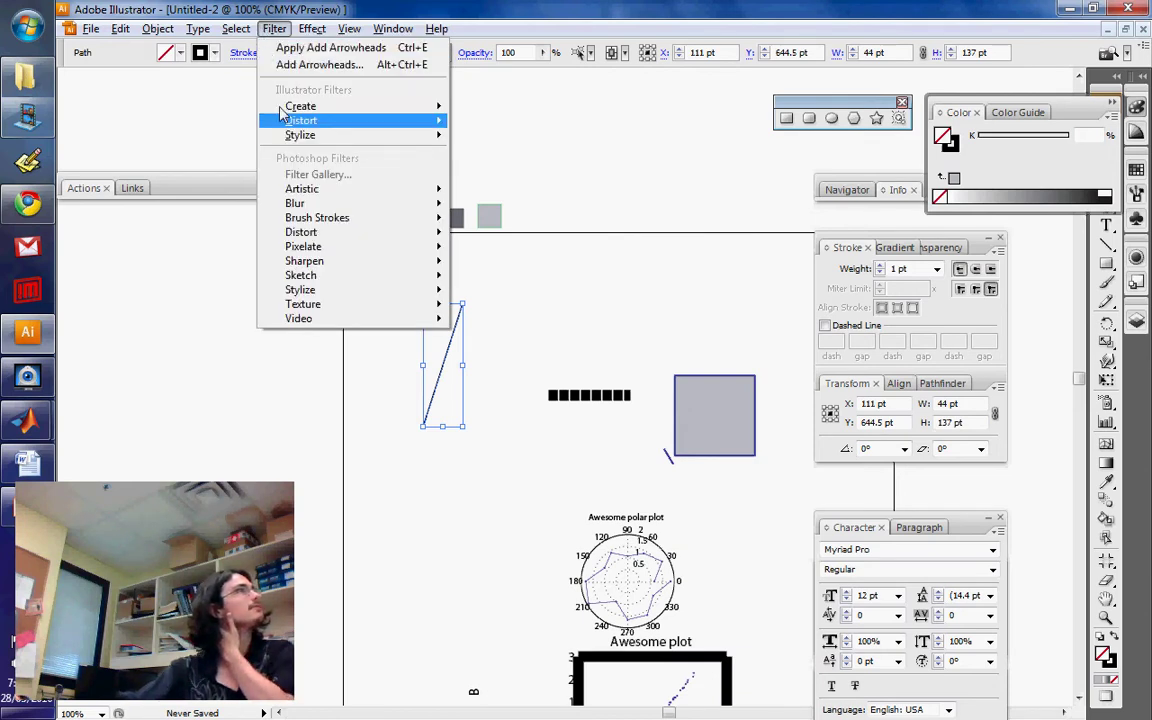
pyautogui.moveTo(290, 138)
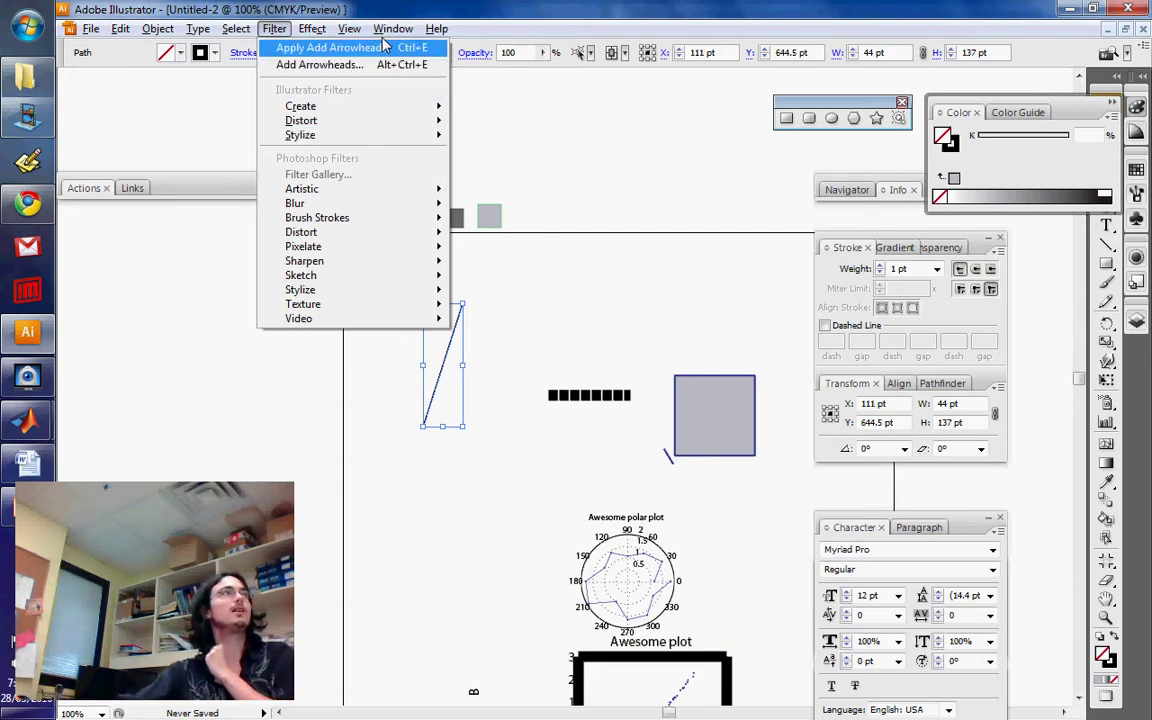
pyautogui.click(380, 63)
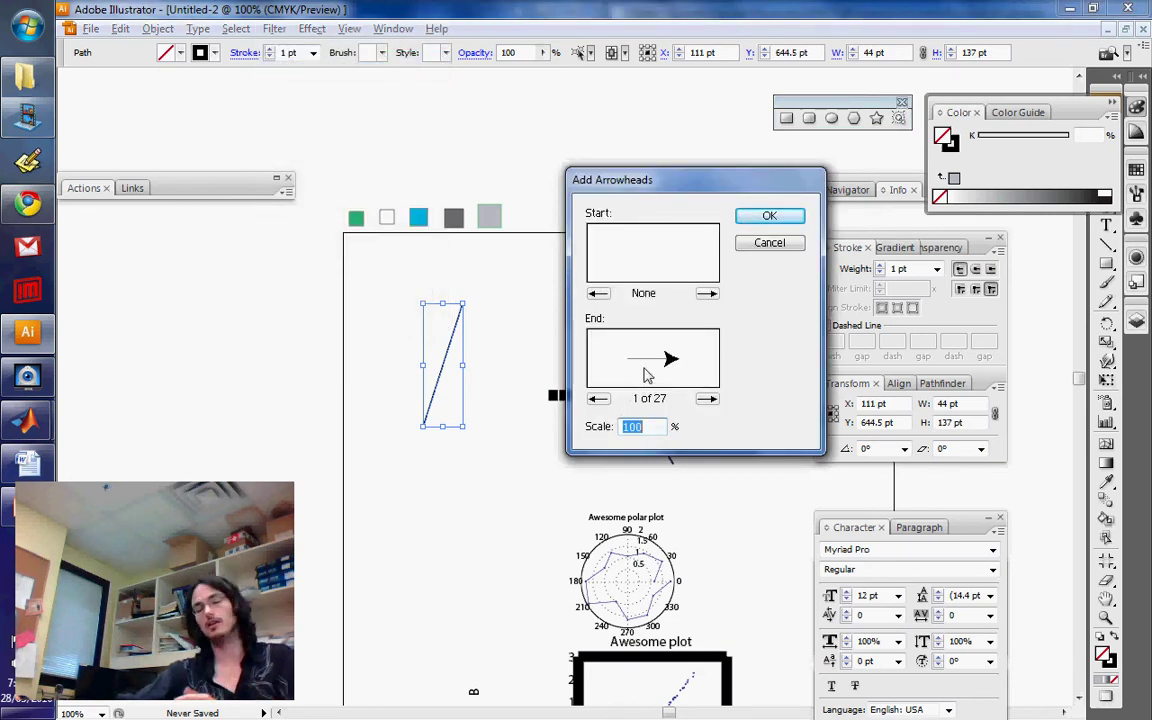
pyautogui.click(707, 399)
pyautogui.click(707, 399)
pyautogui.click(707, 399)
pyautogui.click(707, 399)
pyautogui.click(707, 399)
pyautogui.click(707, 399)
pyautogui.click(707, 399)
pyautogui.click(707, 399)
pyautogui.click(707, 399)
pyautogui.click(707, 399)
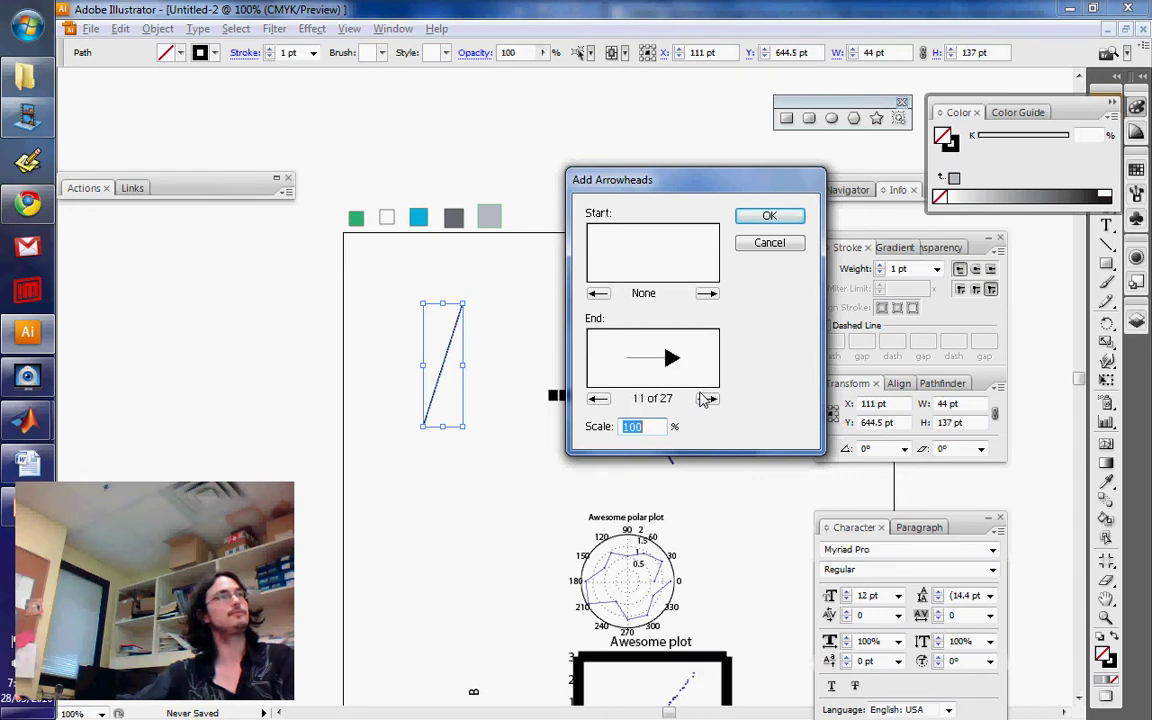
# - Choose start arrowhead style 7 of 27 with a 200% scale, apply the arrowheads to the diagonal line, and deselect it
pyautogui.click(707, 293)
pyautogui.click(707, 293)
pyautogui.click(707, 293)
pyautogui.click(707, 293)
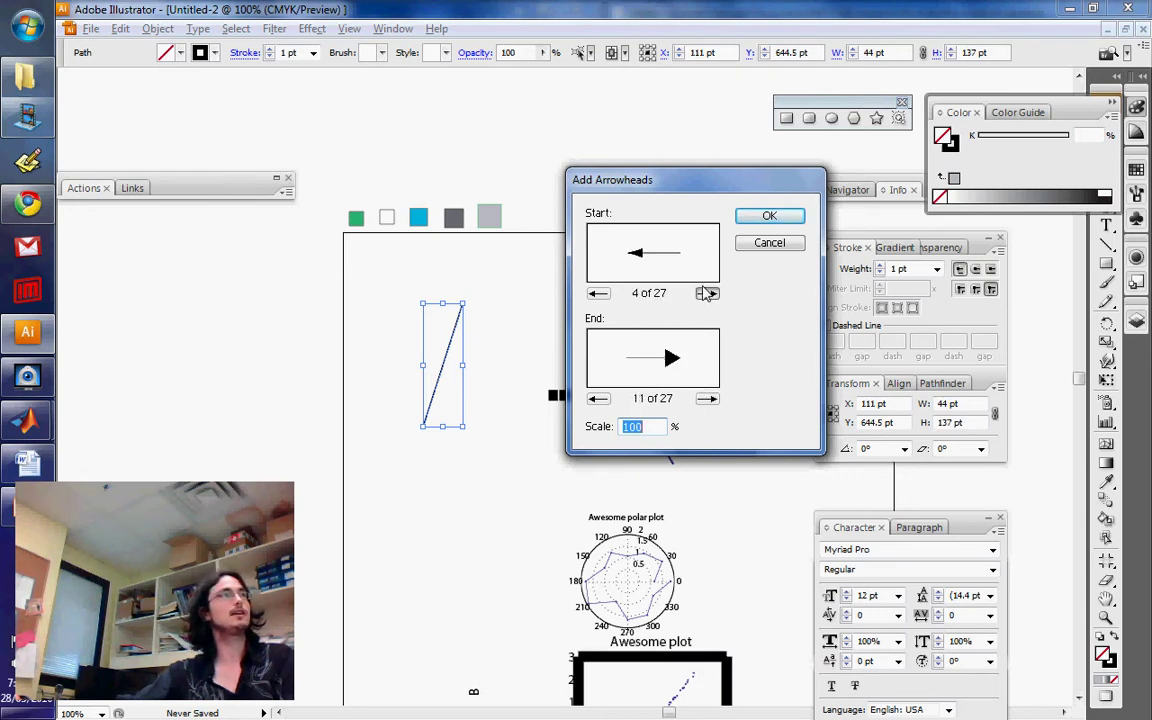
pyautogui.click(707, 293)
pyautogui.click(707, 293)
pyautogui.click(707, 293)
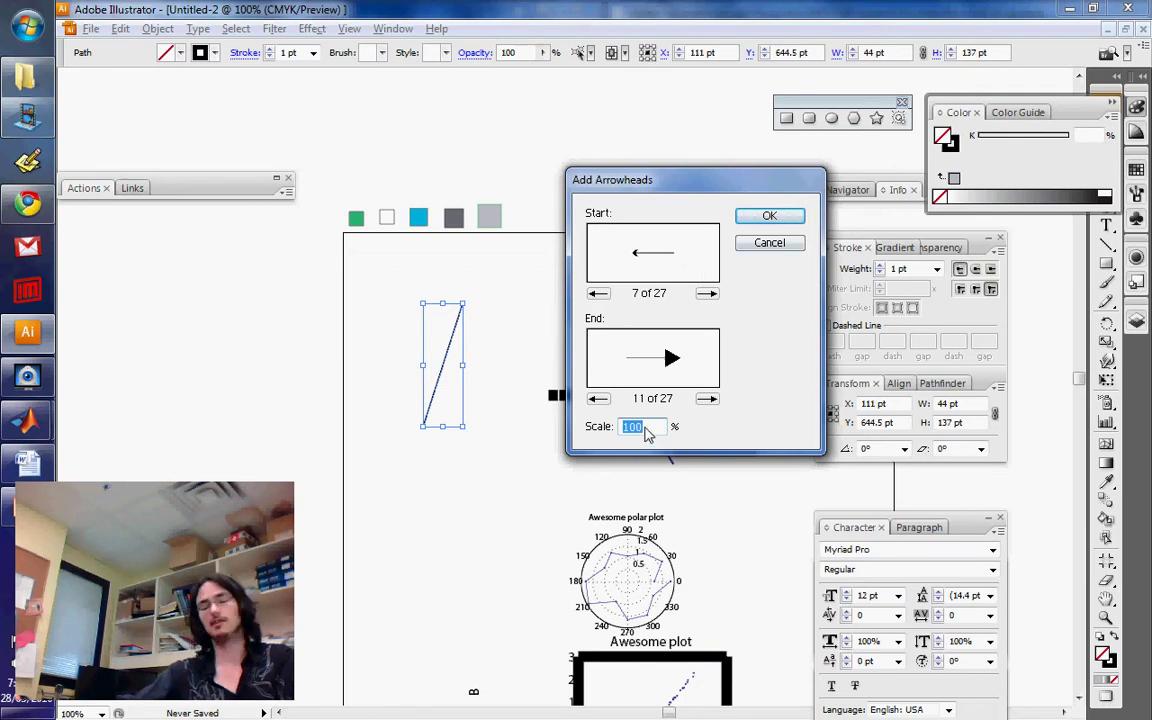
pyautogui.write('200')
pyautogui.click(770, 216)
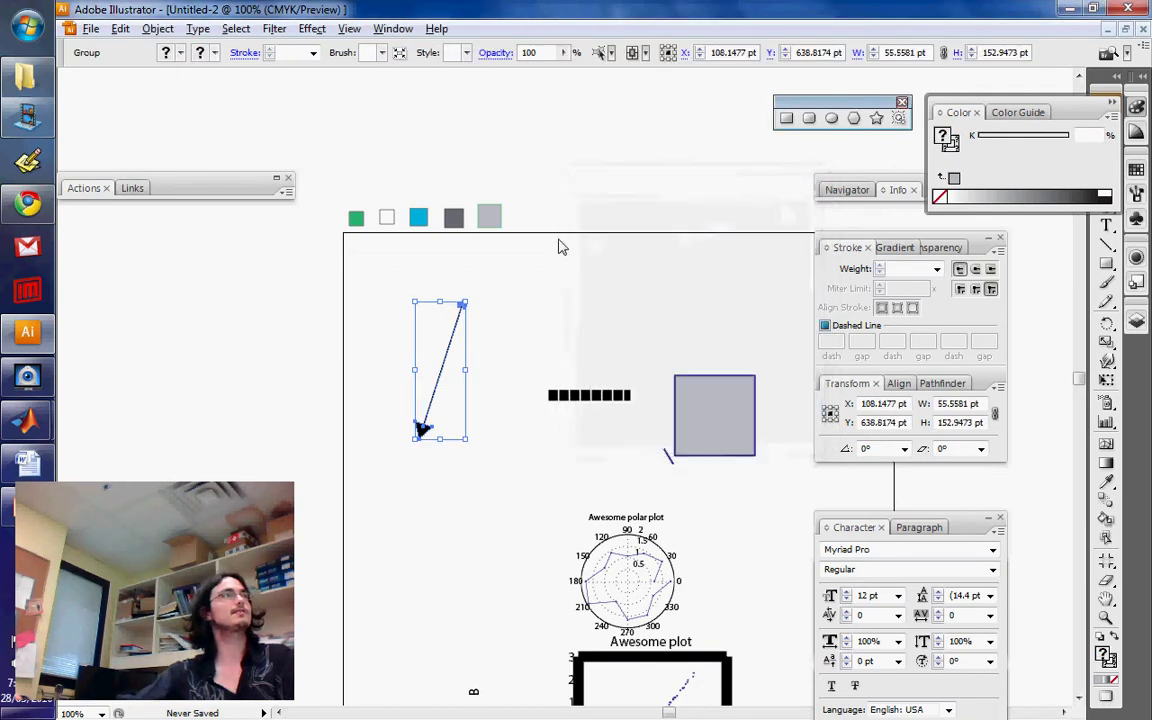
pyautogui.click(550, 246)
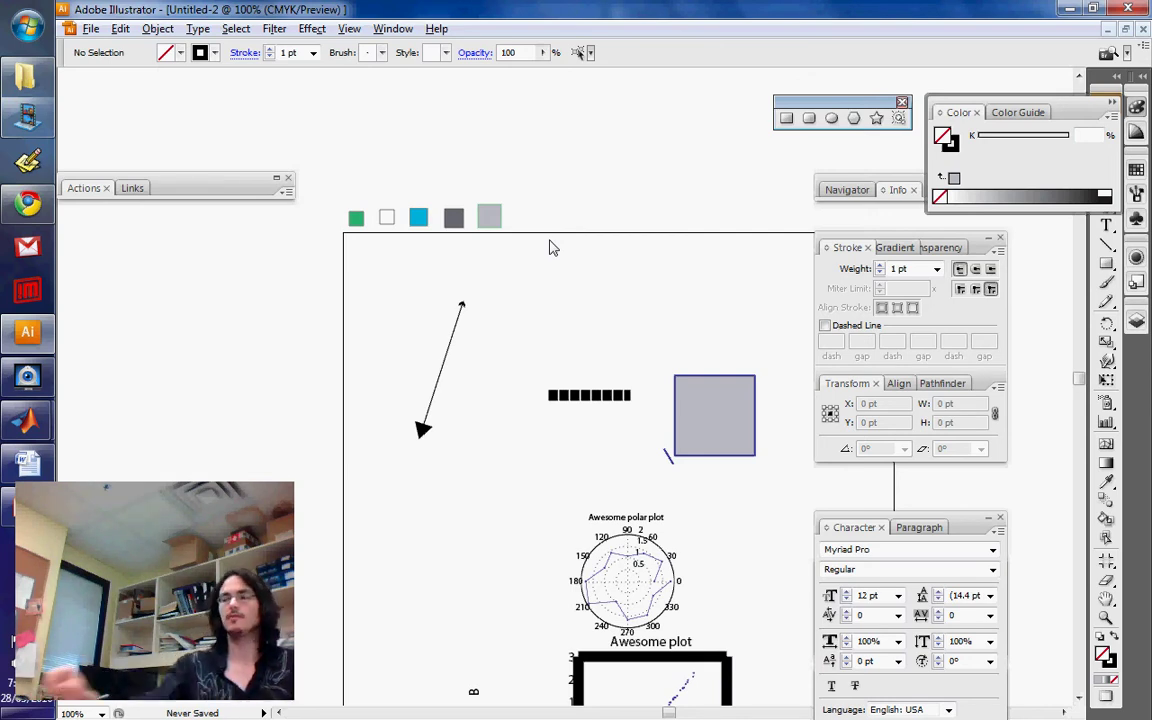
# - Draw a horizontal line about 131 pt long above the dashed black line
pyautogui.click(1106, 244)
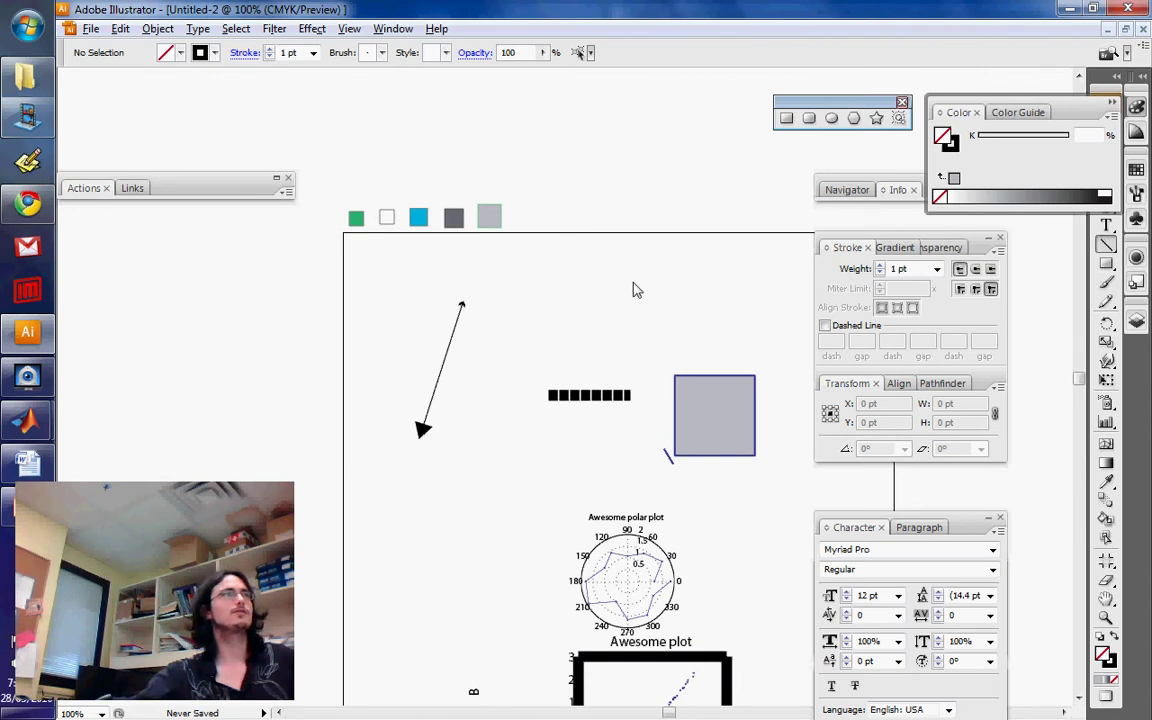
pyautogui.moveTo(547, 282)
pyautogui.mouseDown()
pyautogui.moveTo(591, 303)
pyautogui.moveTo(667, 282)
pyautogui.mouseUp()
pyautogui.press('v')
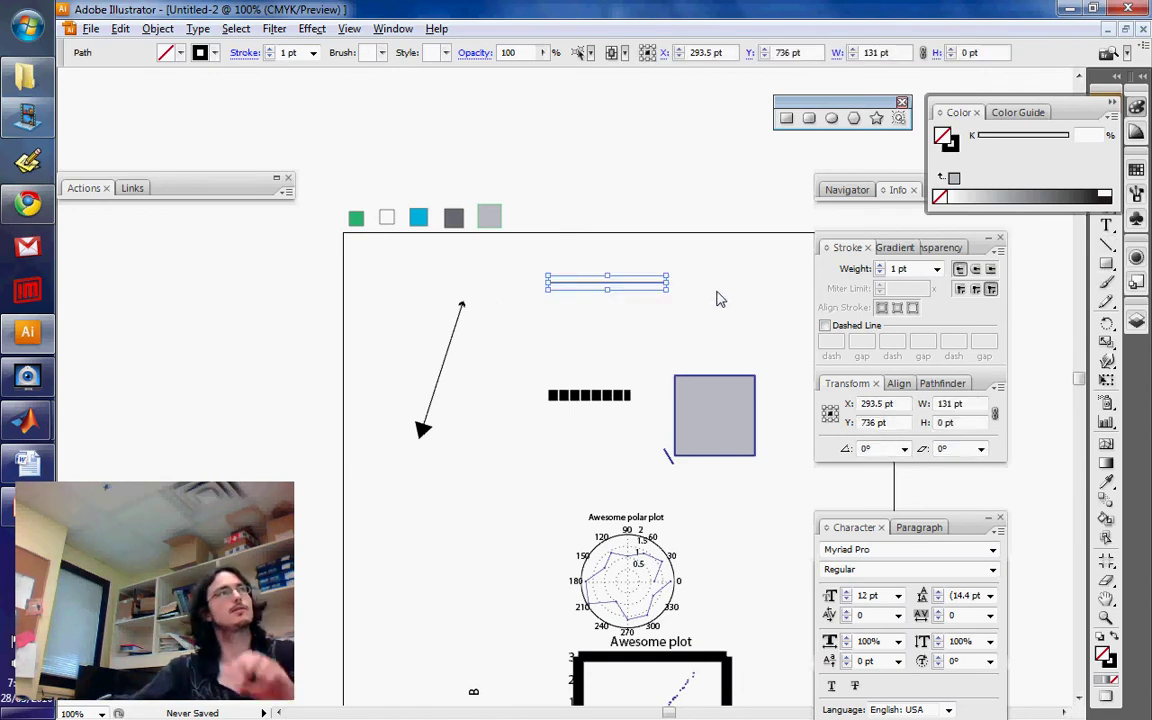
# - Reapply the last Add Arrowheads filter settings to the new horizontal line
pyautogui.click(717, 298)
pyautogui.click(648, 283)
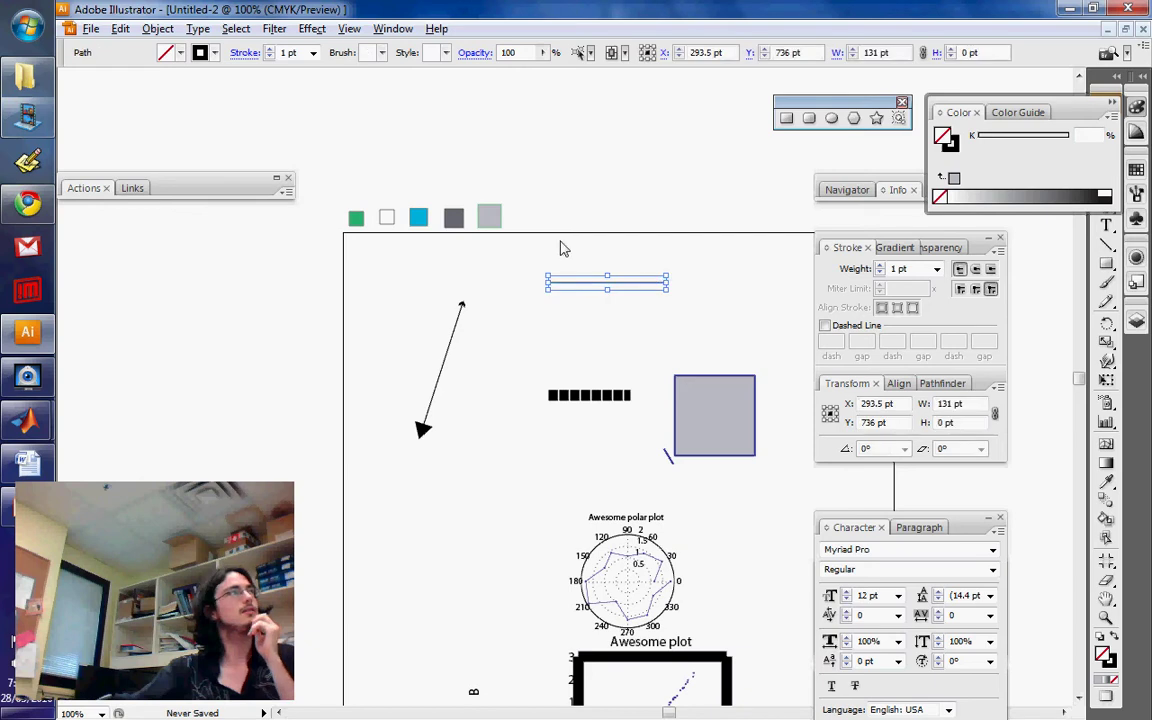
pyautogui.click(274, 28)
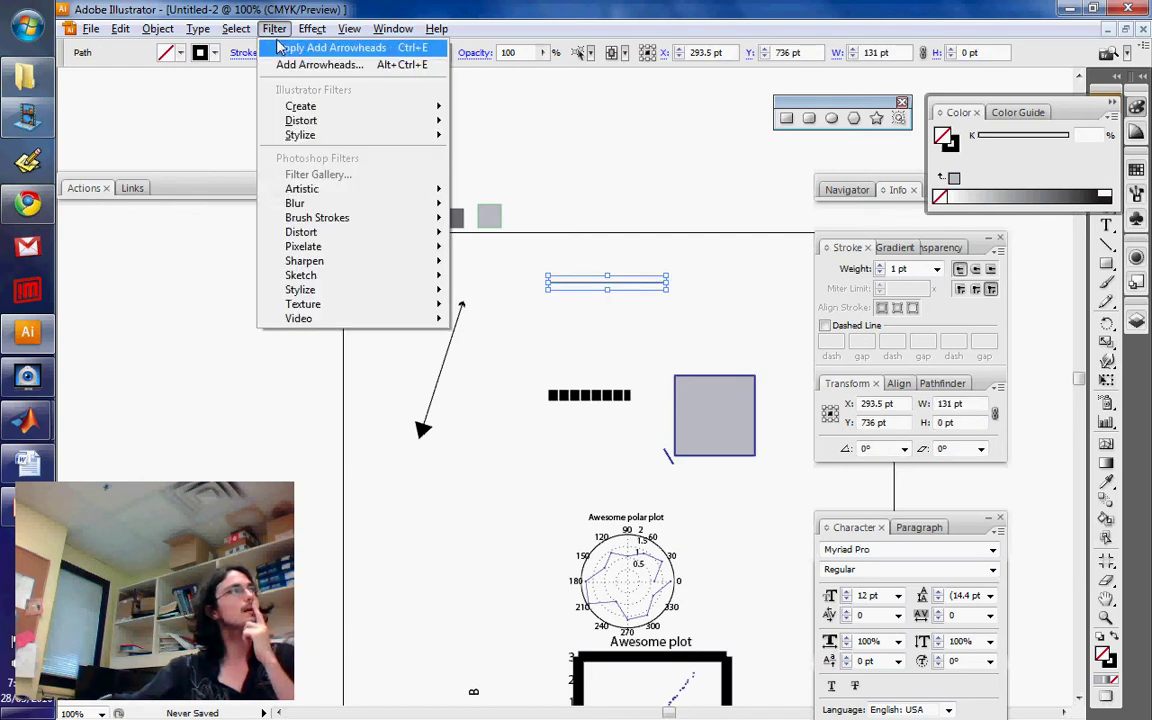
pyautogui.click(281, 48)
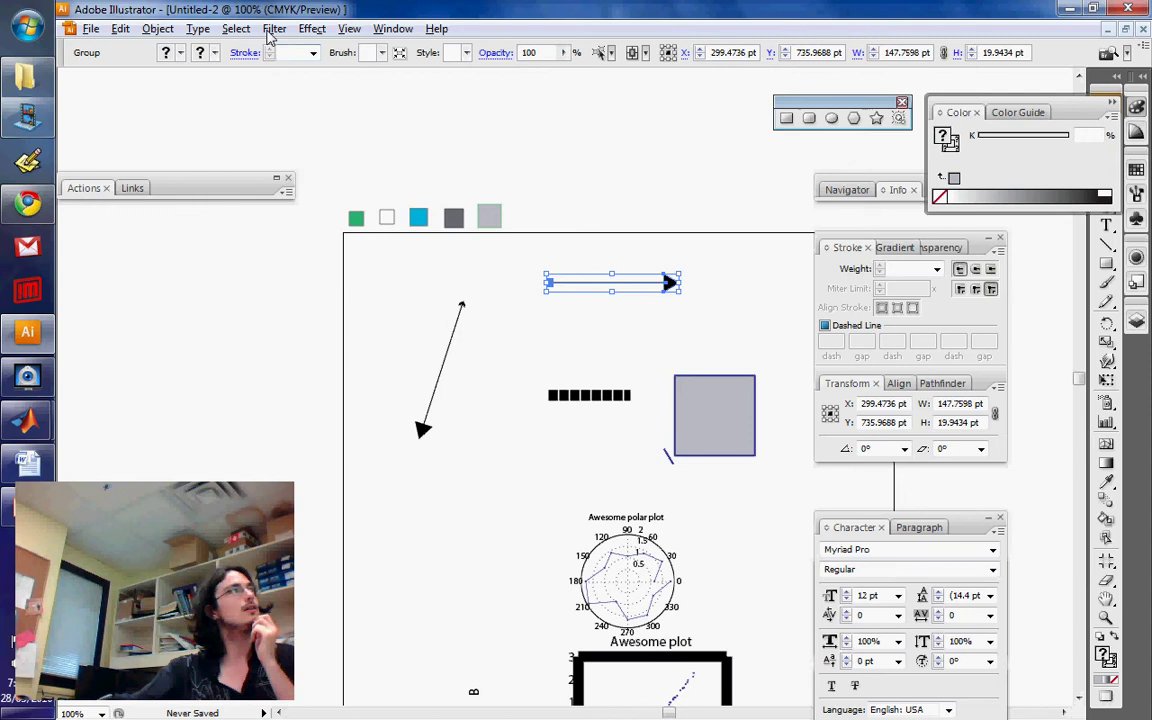
# - Add start arrowhead style 11 of 27 to the horizontal arrow, matching end style 11 at 200% scale, and deselect it
pyautogui.click(274, 28)
pyautogui.click(283, 65)
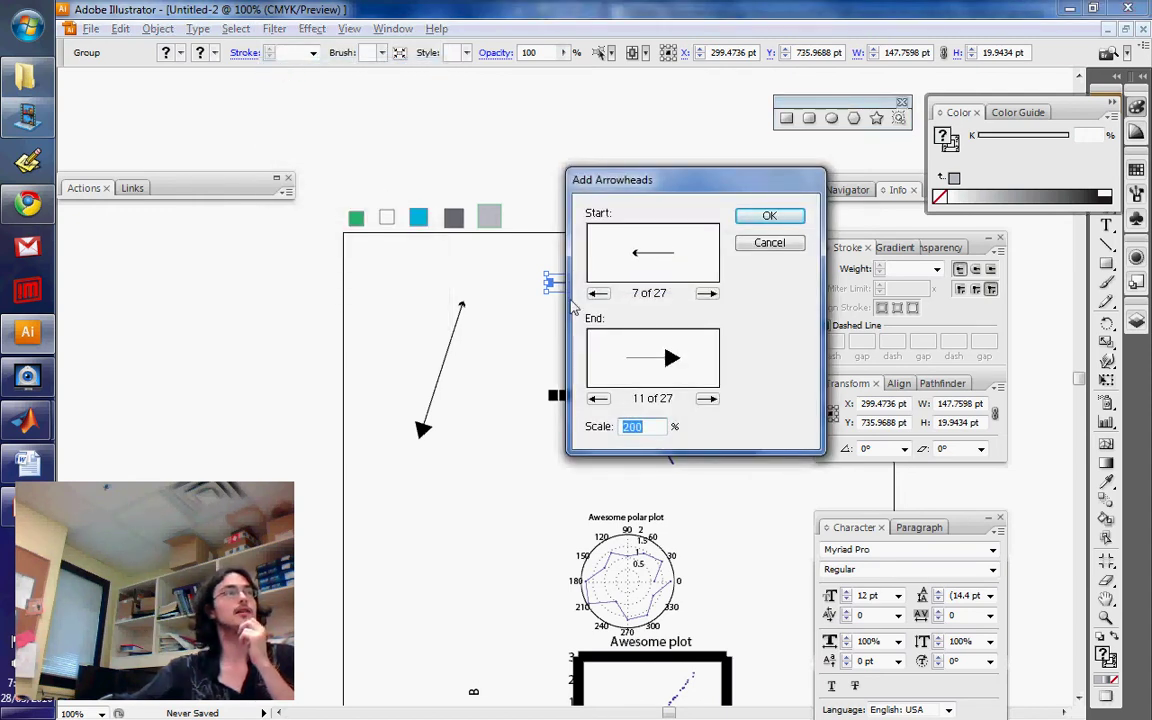
pyautogui.click(706, 293)
pyautogui.click(706, 293)
pyautogui.click(706, 293)
pyautogui.click(706, 293)
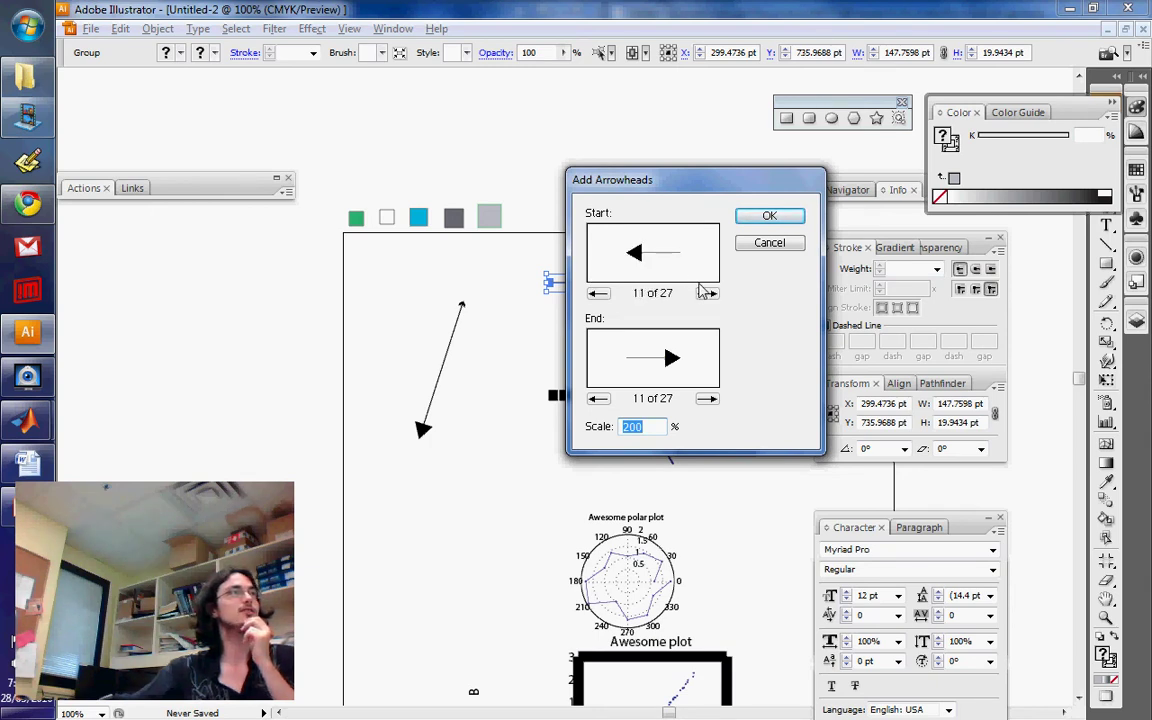
pyautogui.click(766, 217)
pyautogui.click(665, 210)
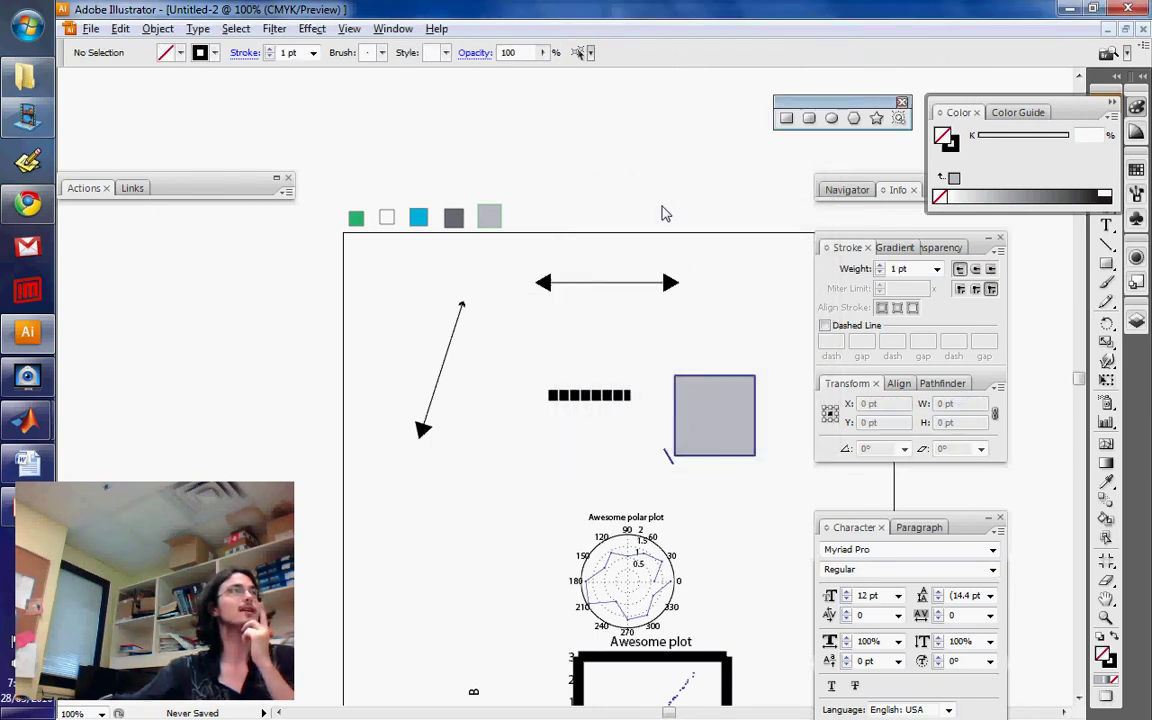
# - Move the horizontal double-headed arrow off the artboard to about X -141.5 pt, Y 564 pt, and turn off Scale Strokes & Effects
pyautogui.click(615, 282)
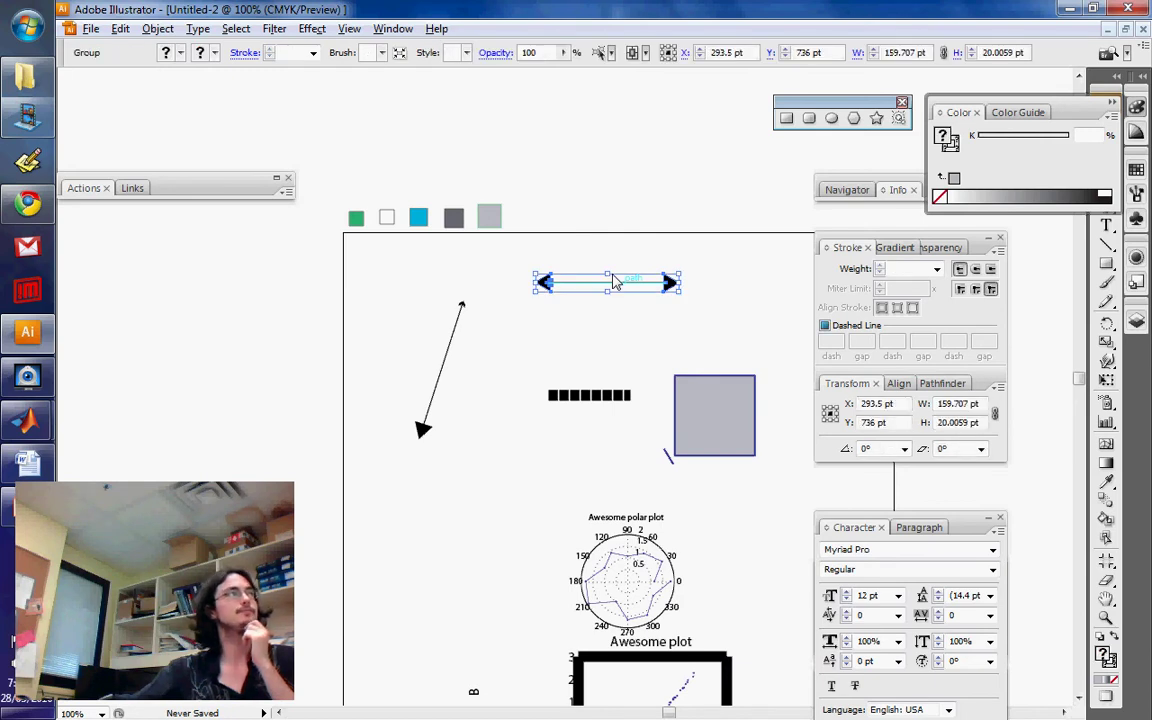
pyautogui.moveTo(612, 281); pyautogui.dragTo(222, 445)
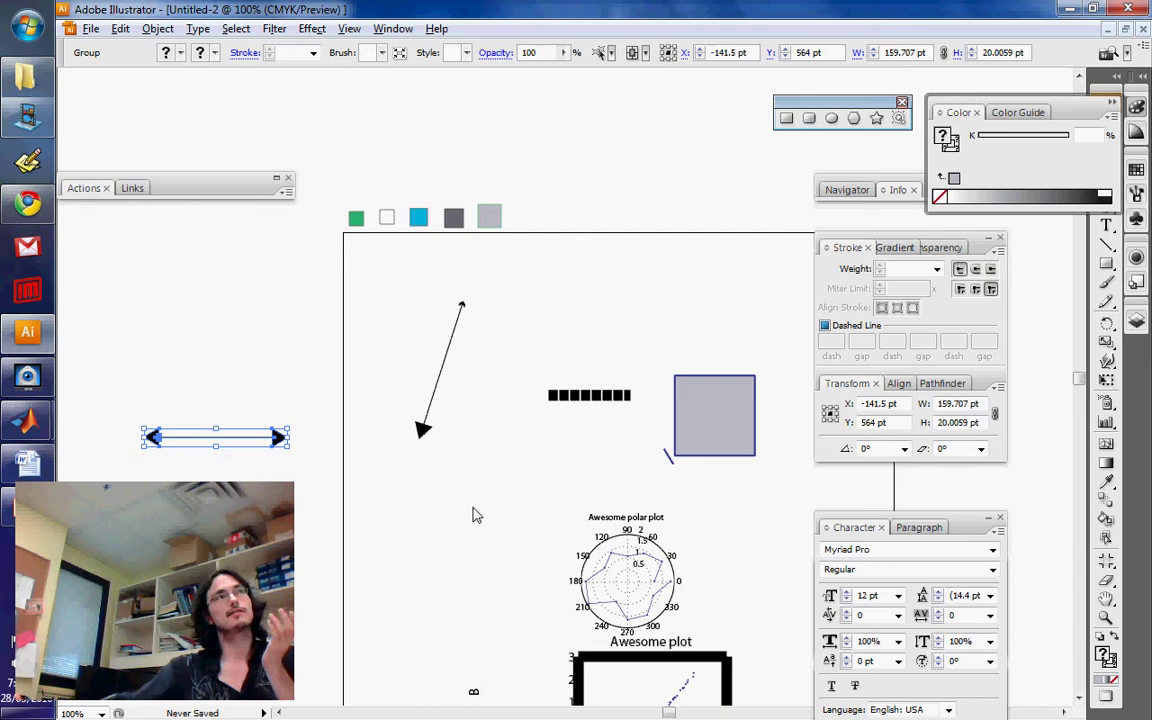
pyautogui.click(998, 385)
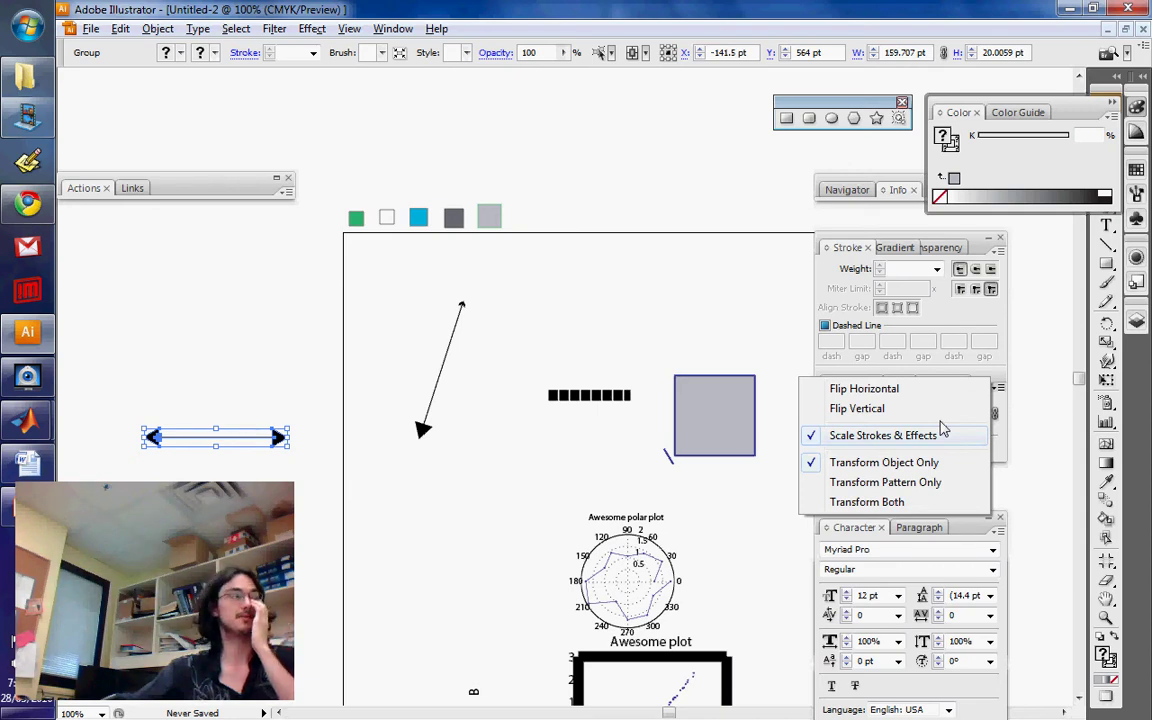
pyautogui.click(903, 428)
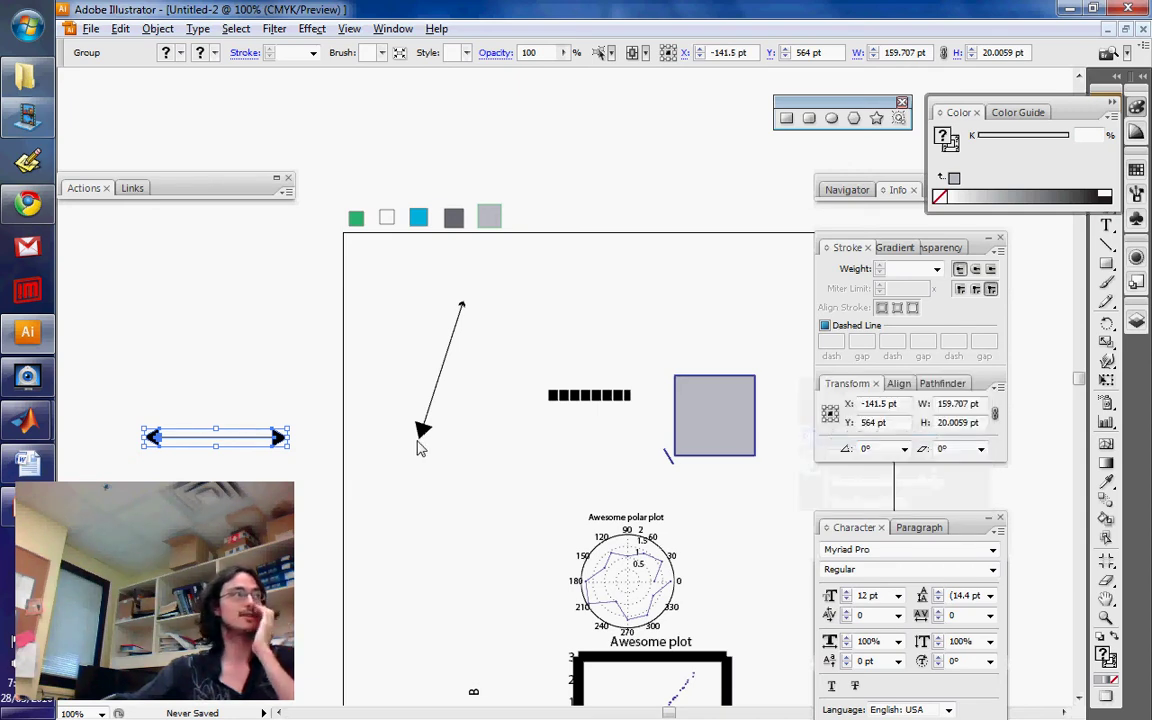
# - Scale the off-artboard double-headed arrow down proportionally to about 63.7 pt by 8 pt and inspect its arrowheads up close
pyautogui.moveTo(281, 444); pyautogui.dragTo(201, 438)
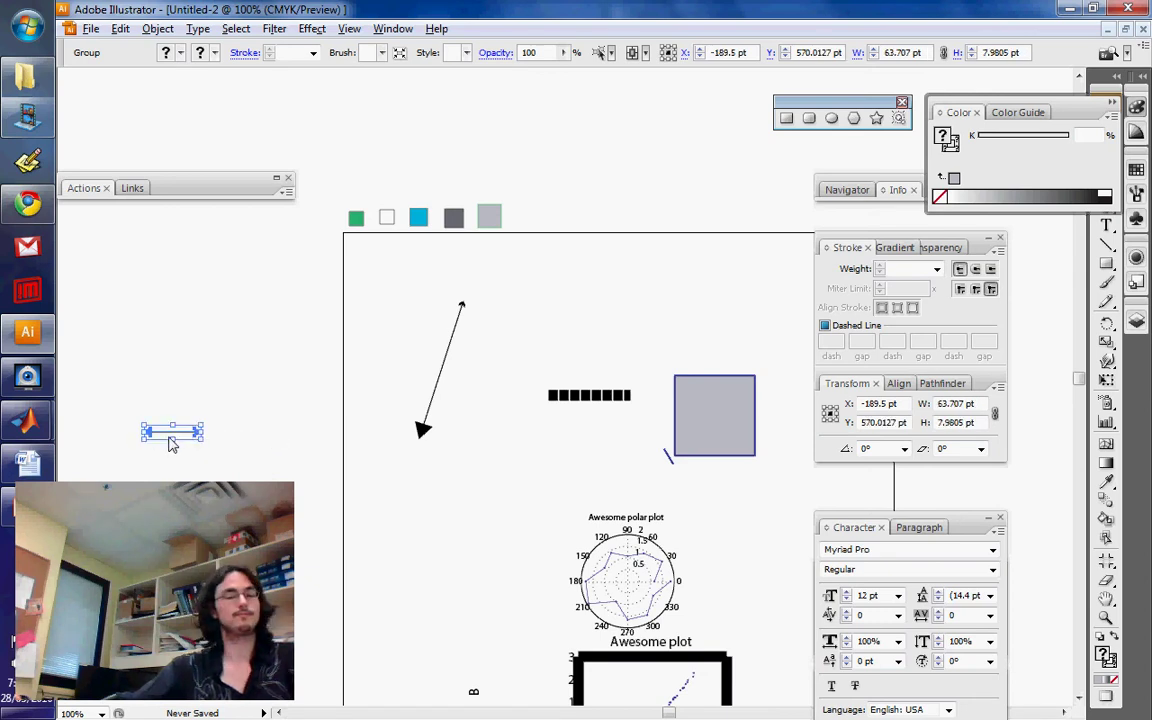
pyautogui.press('z')
pyautogui.click(171, 433)
pyautogui.click(574, 399)
pyautogui.click(571, 397)
pyautogui.click(571, 397)
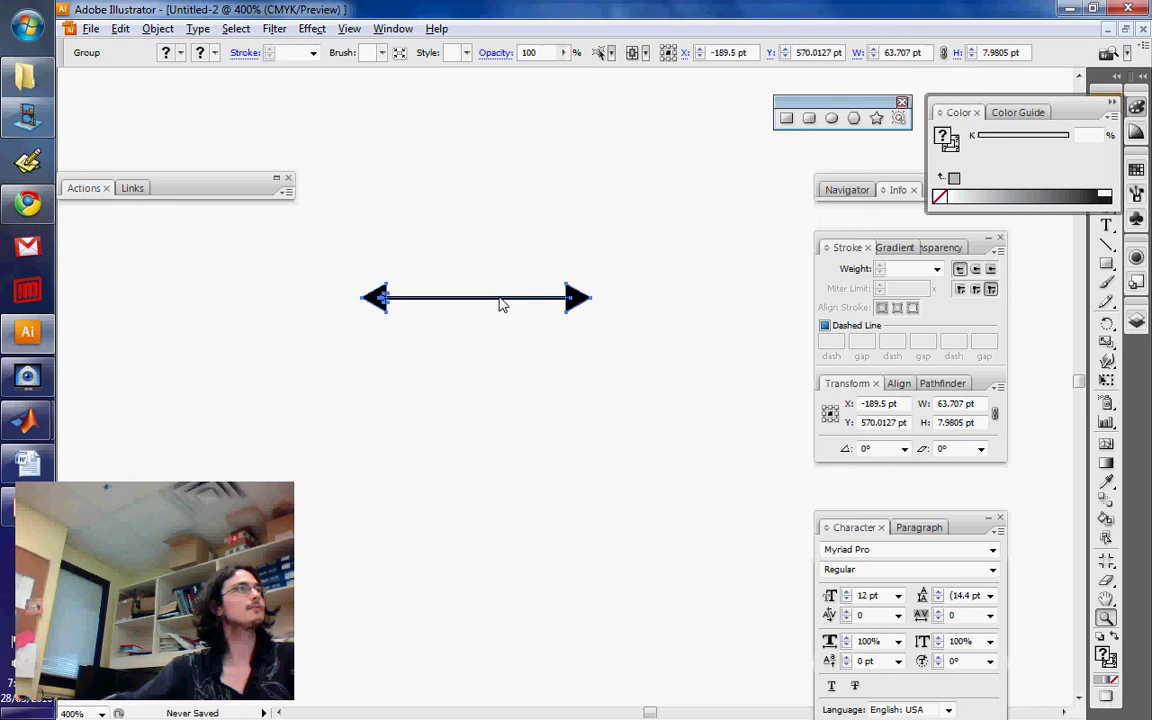
pyautogui.click(500, 303)
pyautogui.press('v')
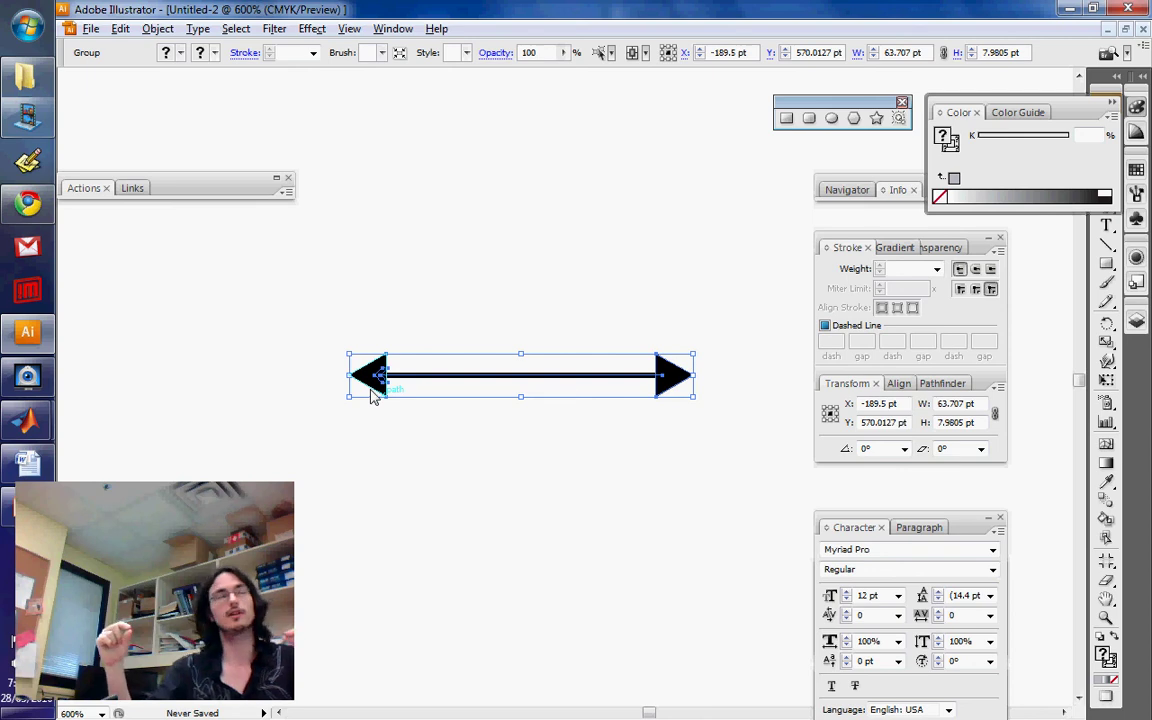
# - Turn Scale Strokes & Effects on for transformations and deselect the double-headed arrow
pyautogui.press('z')
pyautogui.keyDown('alt'); pyautogui.click(687, 454); pyautogui.keyUp('alt')
pyautogui.keyDown('alt'); pyautogui.click(687, 454); pyautogui.keyUp('alt')
pyautogui.keyDown('alt'); pyautogui.click(687, 454); pyautogui.keyUp('alt')
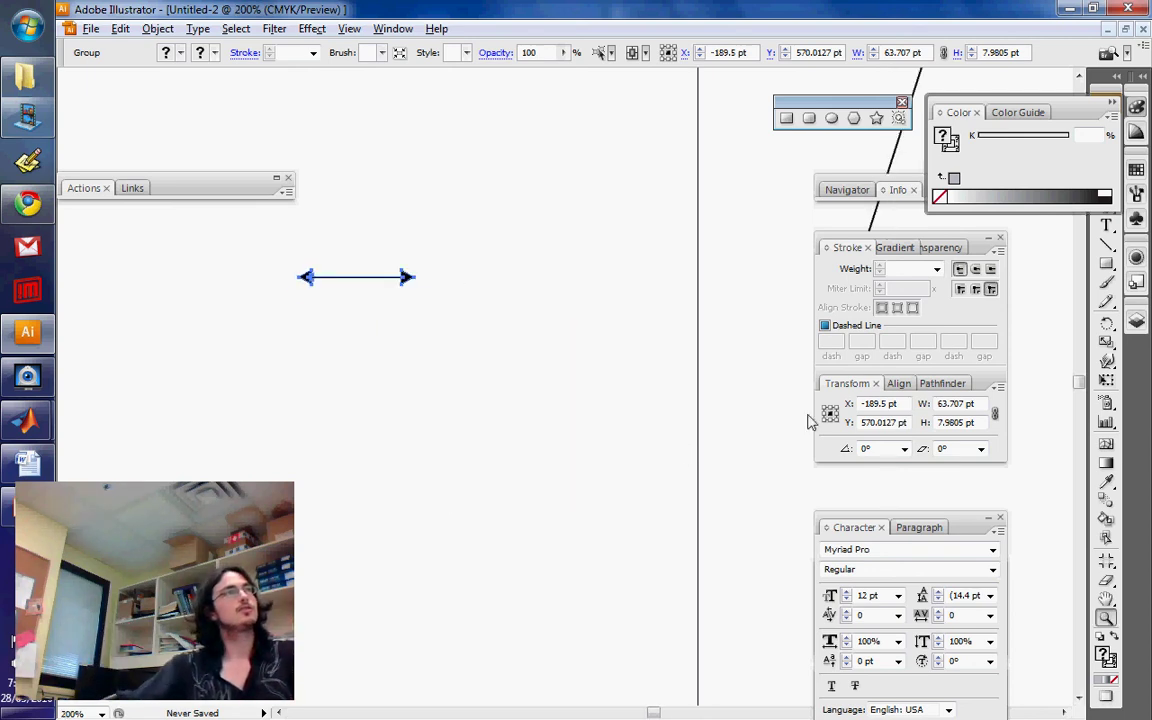
pyautogui.click(992, 385)
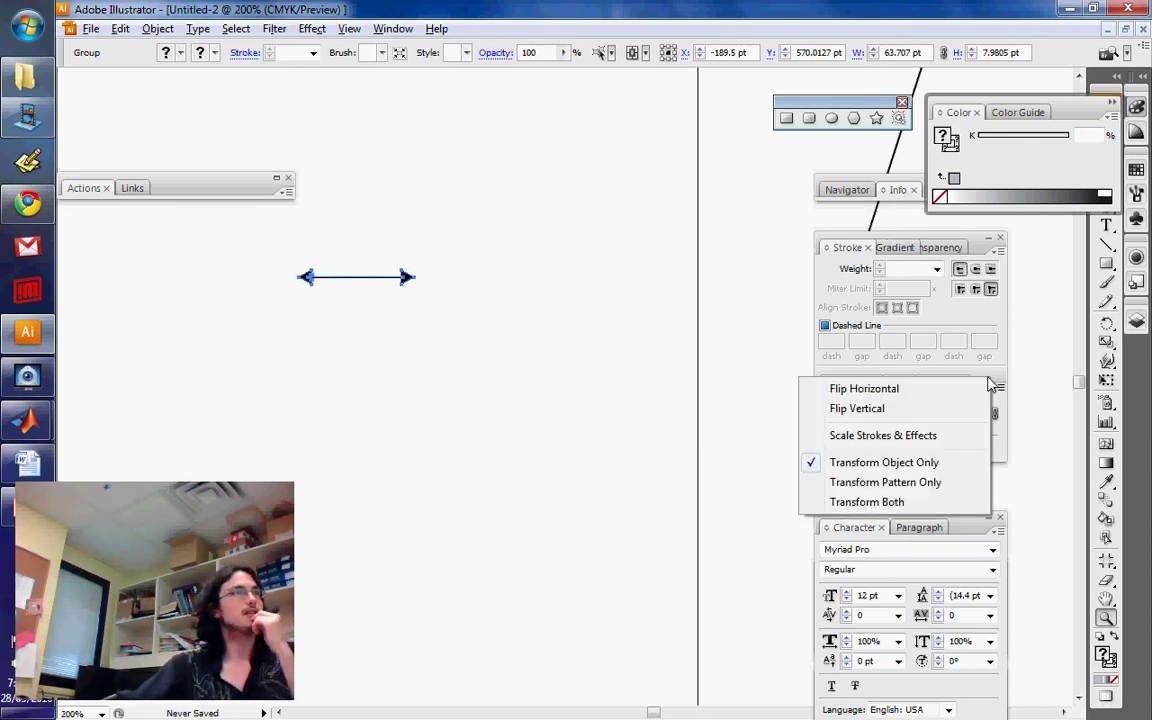
pyautogui.click(928, 435)
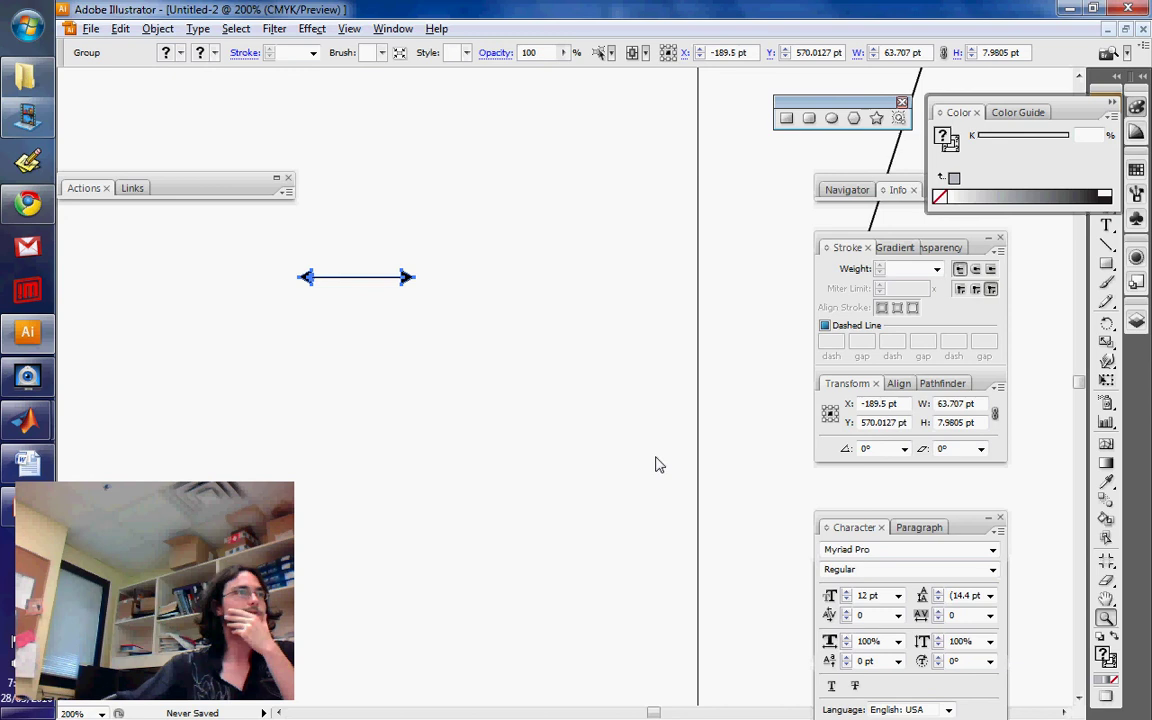
pyautogui.press('v')
pyautogui.click(598, 350)
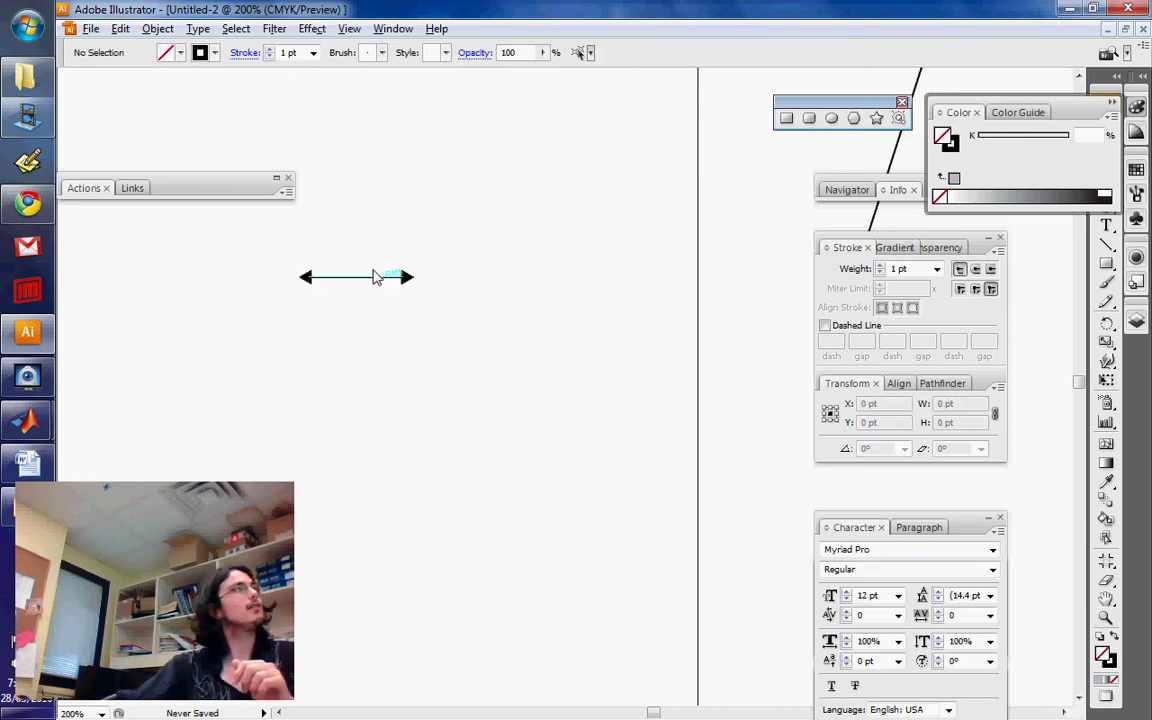
# - Ungroup the double-headed arrow, moving the inner arrow group below its loose arrowhead and the small chevron piece further left
pyautogui.click(375, 277)
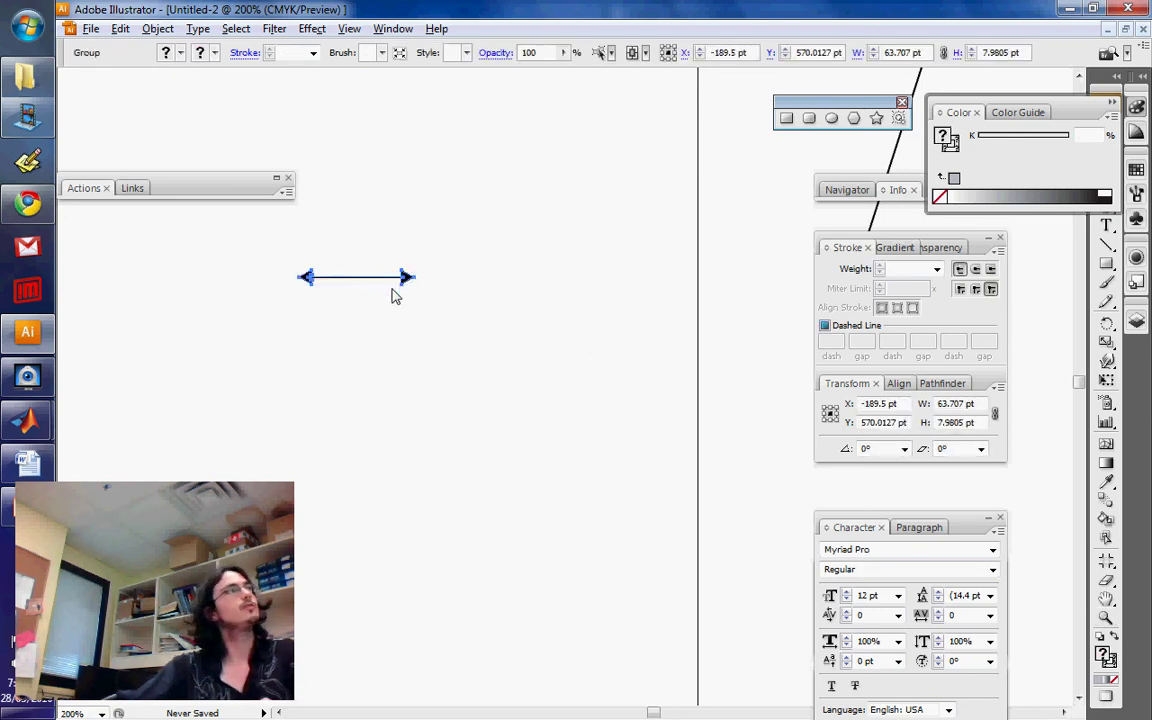
pyautogui.hotkey('ctrl', 'shift', 'g')
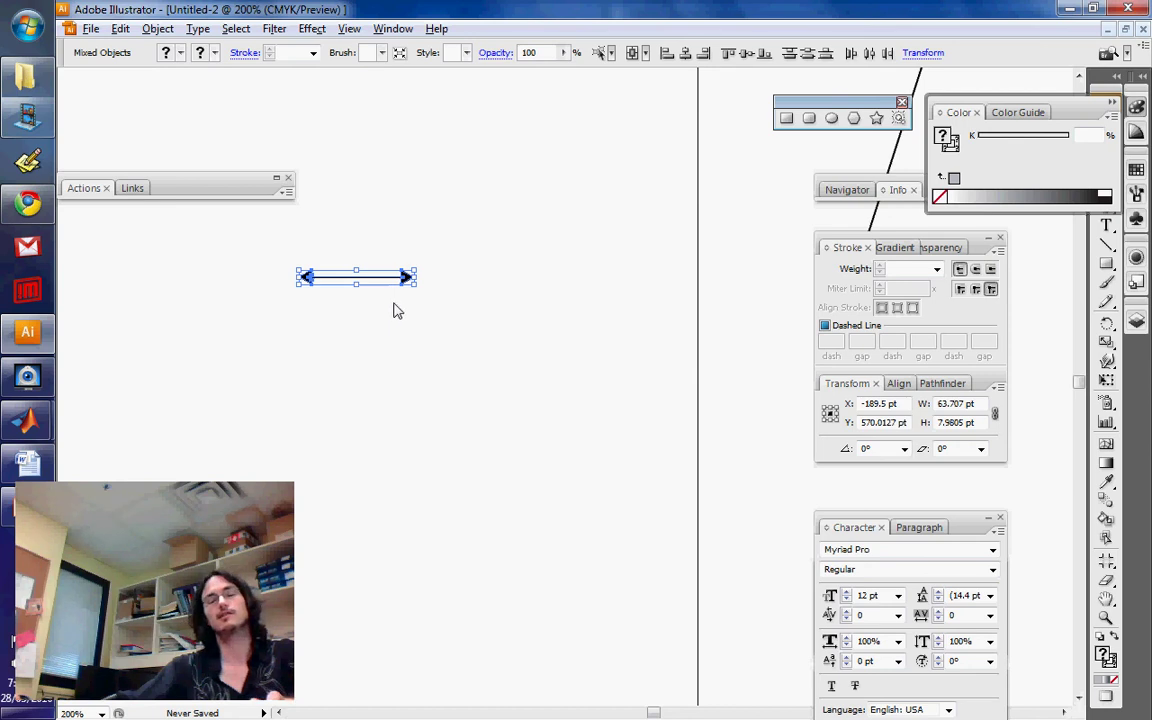
pyautogui.click(442, 314)
pyautogui.click(405, 274)
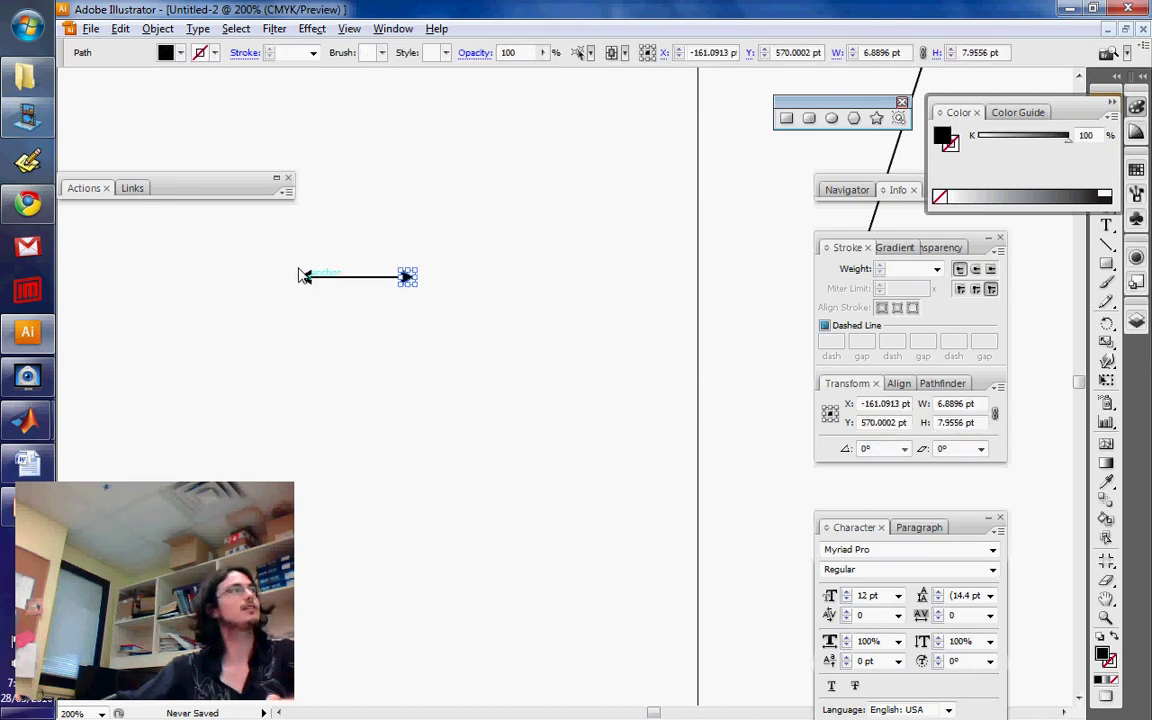
pyautogui.click(305, 277)
pyautogui.moveTo(330, 280); pyautogui.dragTo(339, 396)
pyautogui.click(322, 318)
pyautogui.moveTo(303, 270); pyautogui.dragTo(254, 285)
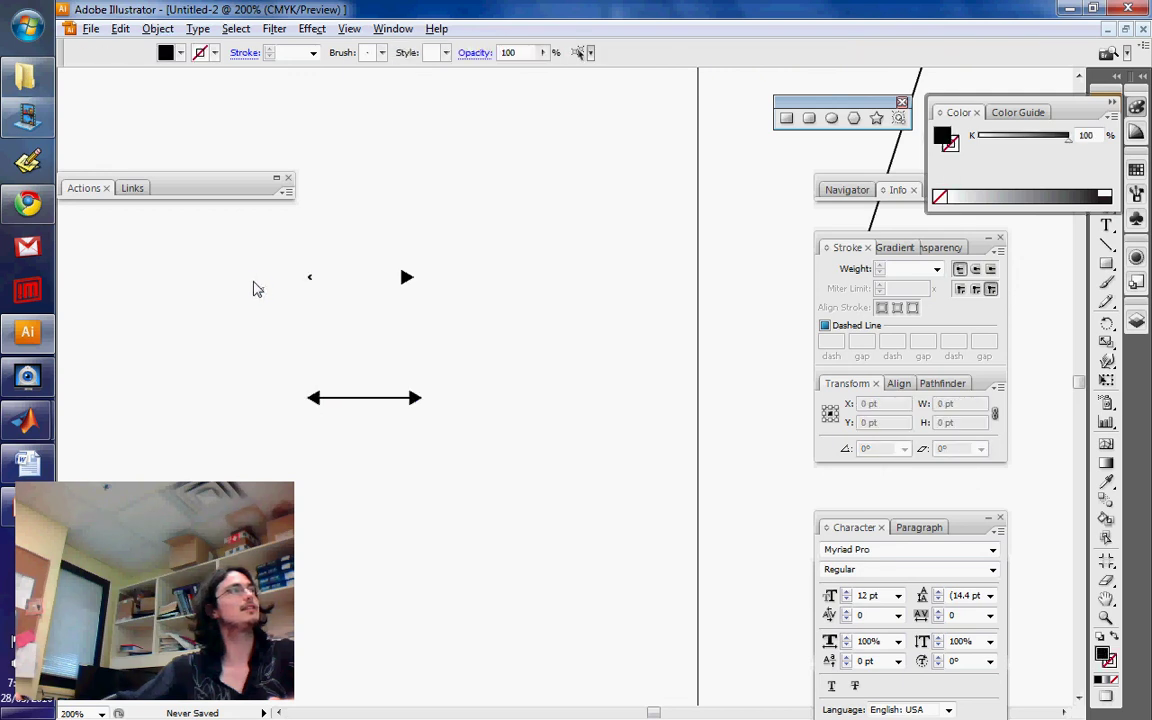
# - Break up the remaining arrow group and move both arrowheads away from the plain line
pyautogui.click(306, 398)
pyautogui.click(335, 447)
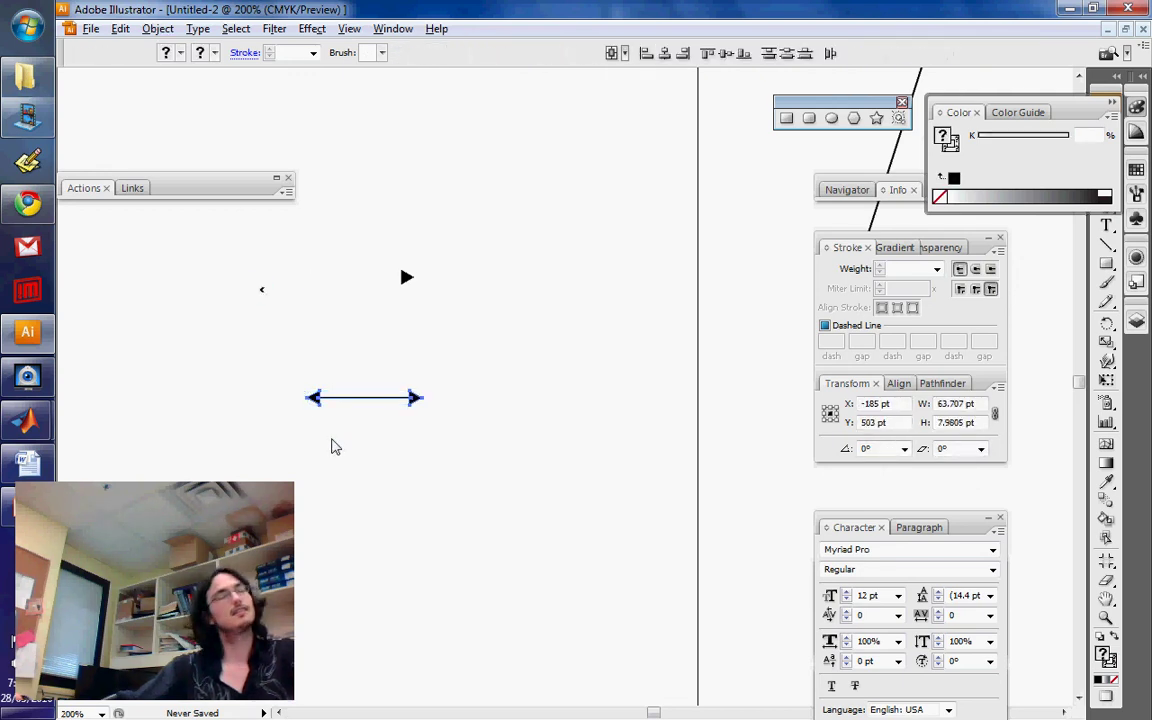
pyautogui.moveTo(313, 397); pyautogui.dragTo(244, 404)
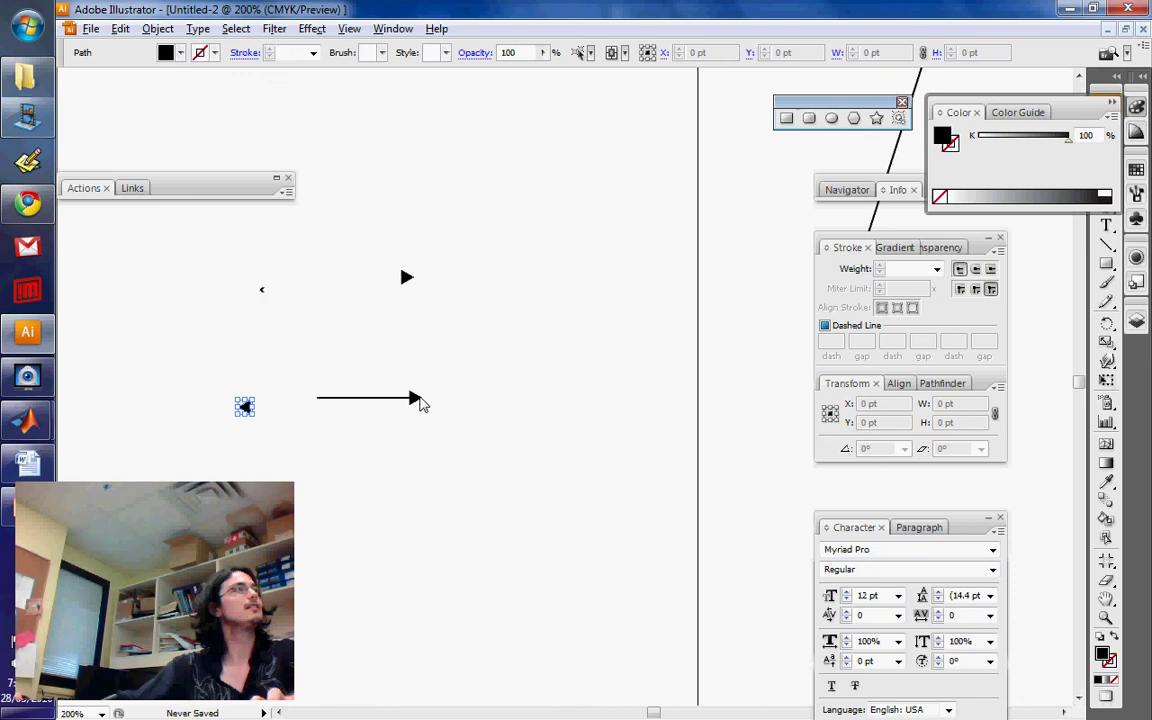
pyautogui.moveTo(418, 397); pyautogui.dragTo(460, 460)
pyautogui.click(409, 530)
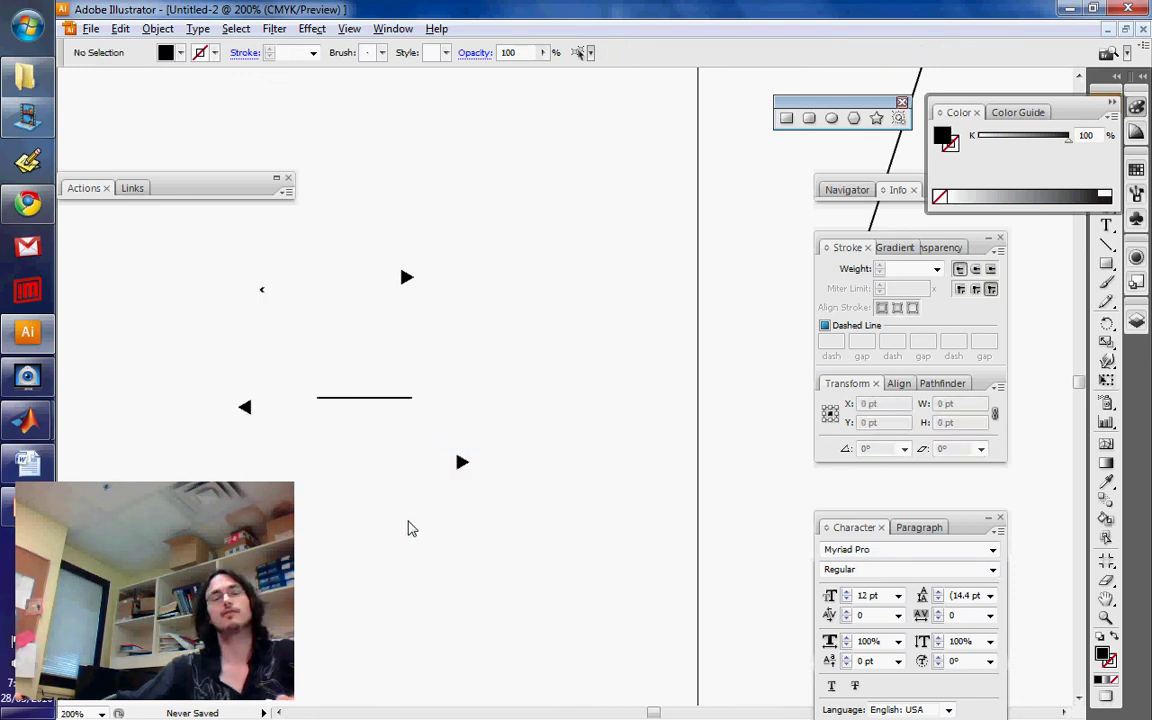
# - Delete the separated line, arrowheads and chevron piece beside the artboard
pyautogui.hotkey('ctrl', '-')
pyautogui.hotkey('ctrl', '-')
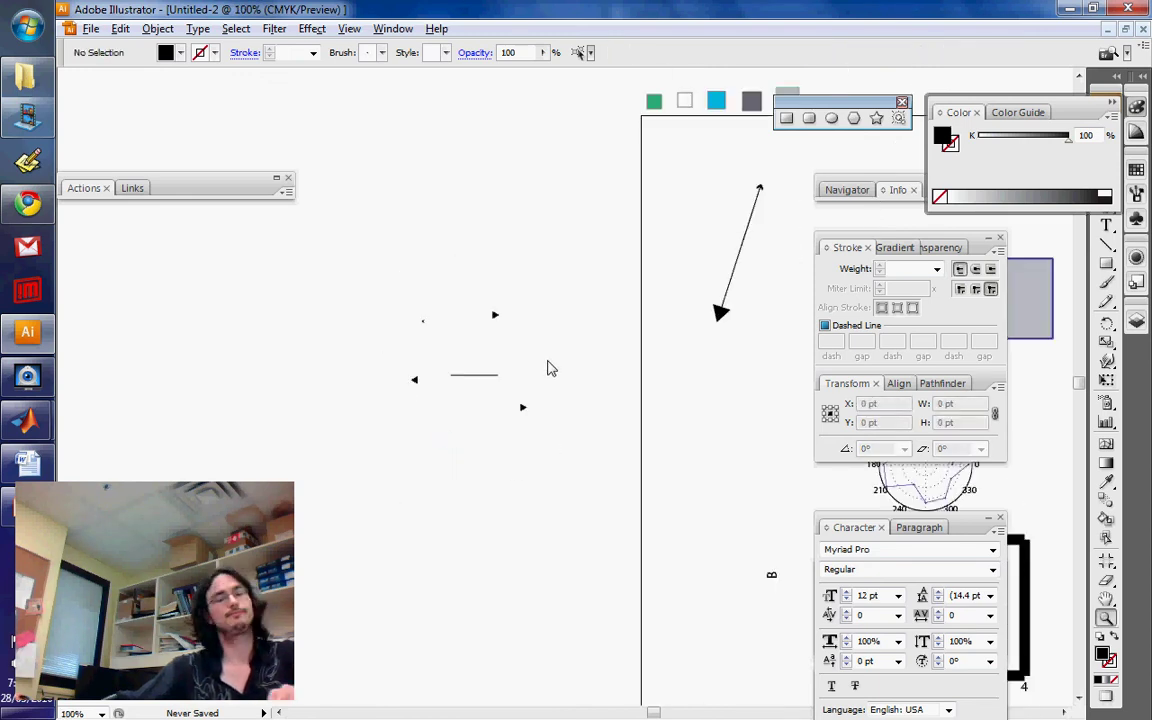
pyautogui.moveTo(524, 465); pyautogui.dragTo(306, 219)
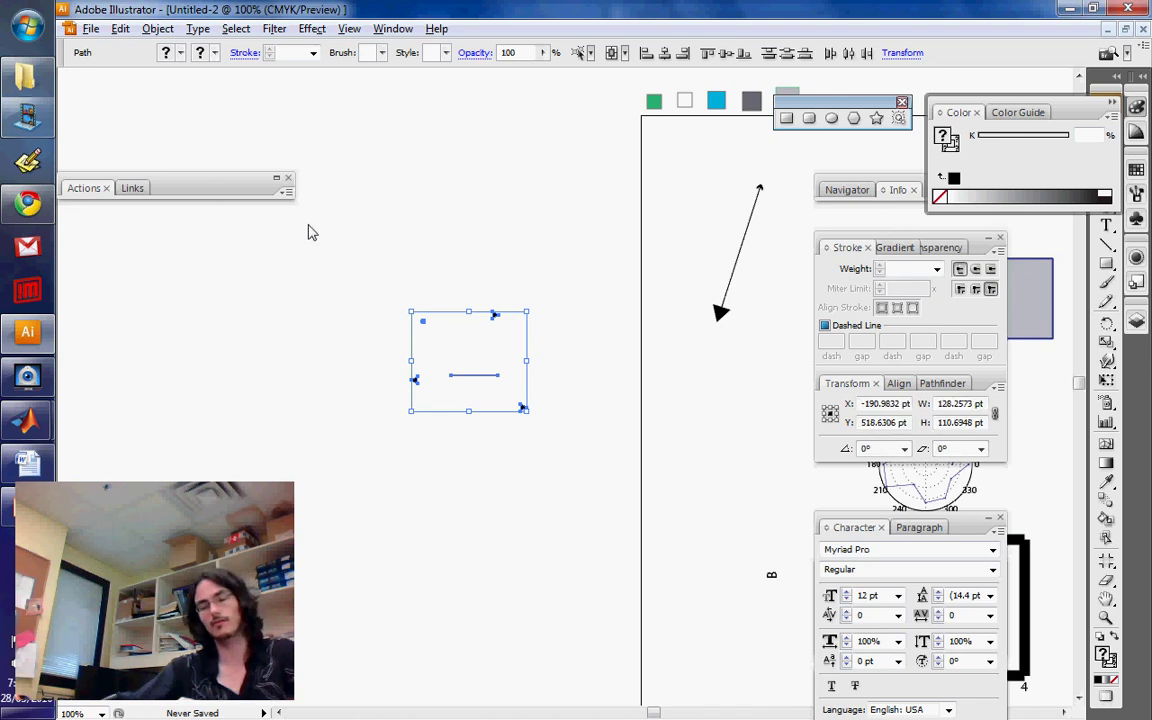
pyautogui.press('Delete')
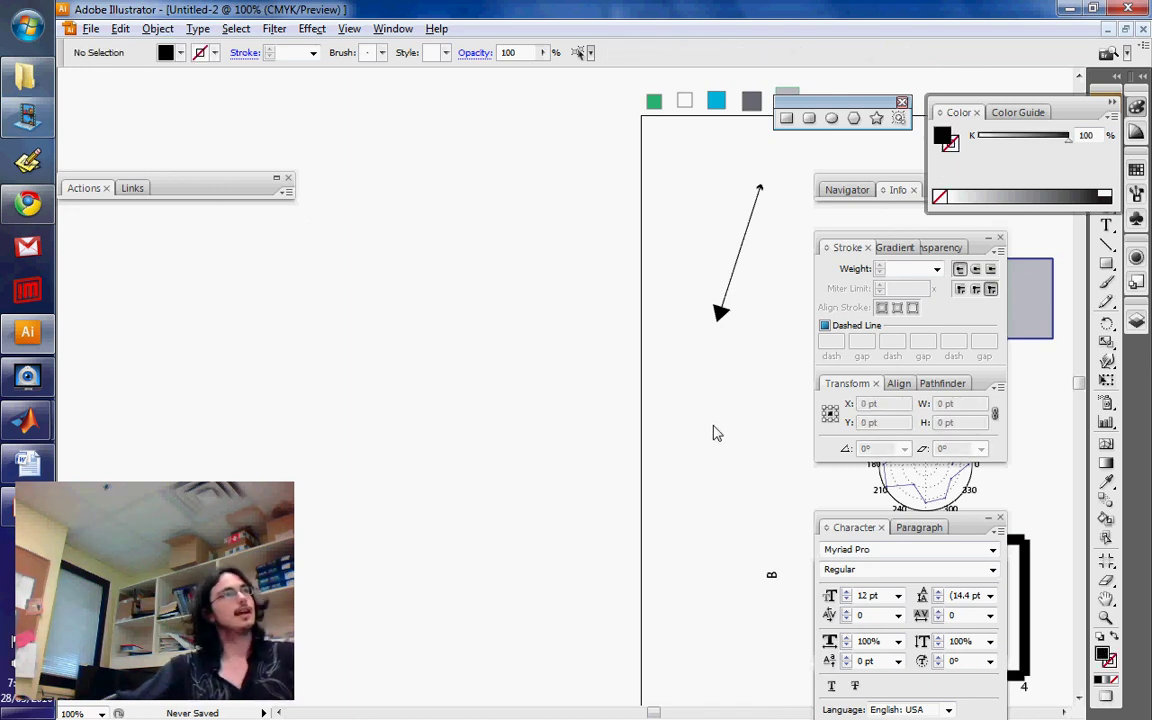
pyautogui.moveTo(742, 436); pyautogui.dragTo(169, 353)
pyautogui.moveTo(465, 305); pyautogui.dragTo(452, 365)
pyautogui.scroll(10, 452, 372)
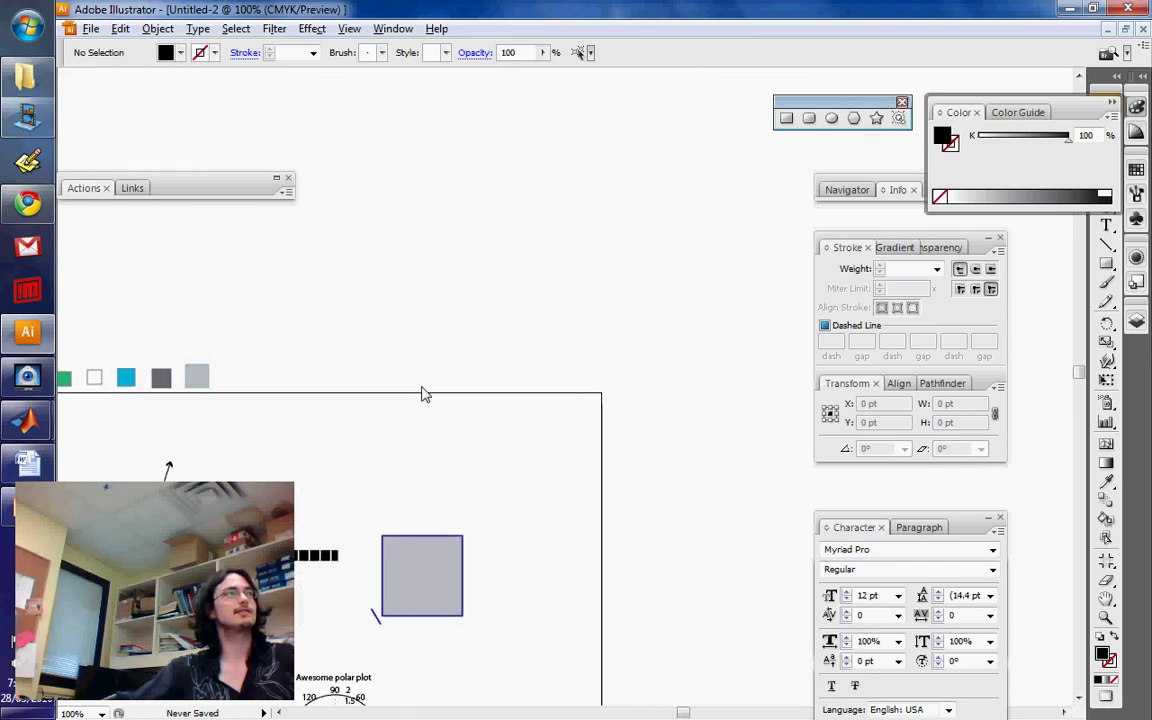
pyautogui.scroll(1, 418, 448)
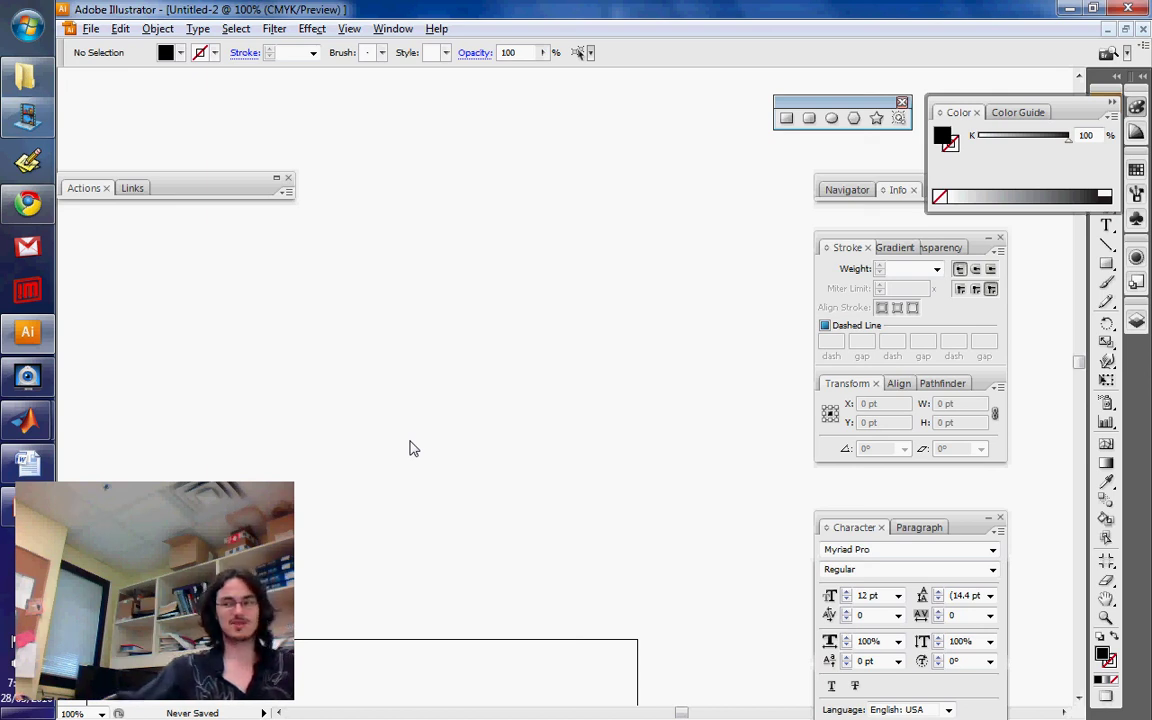
pyautogui.click(20, 378)
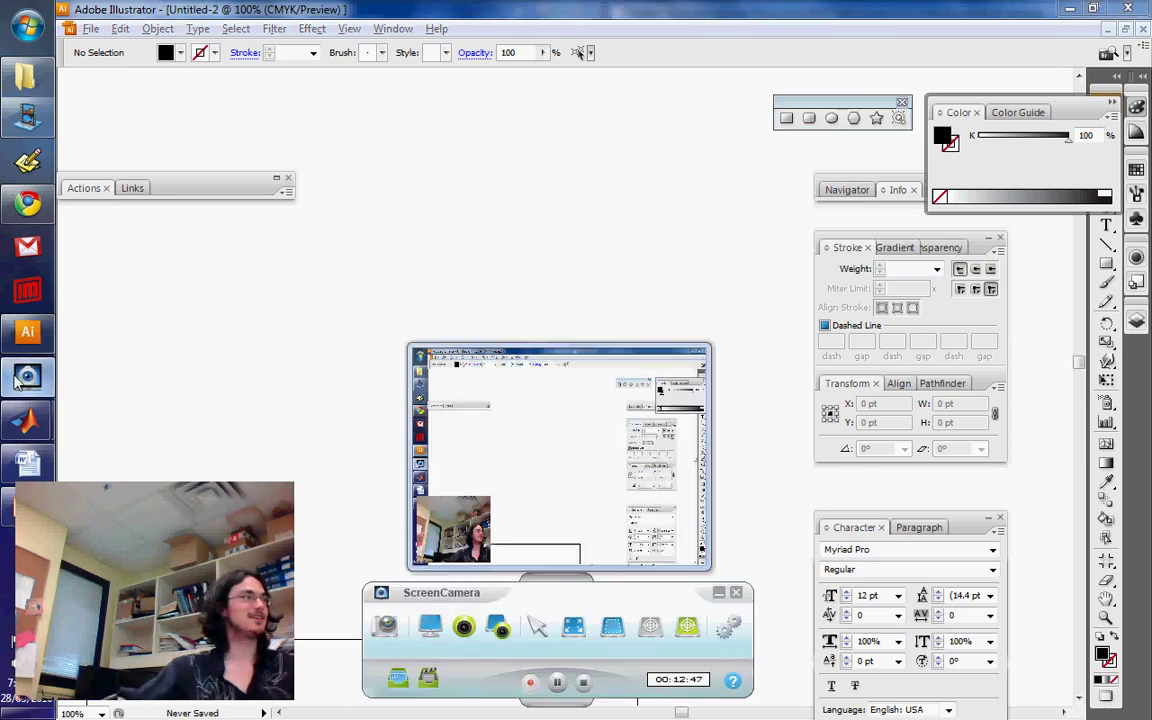